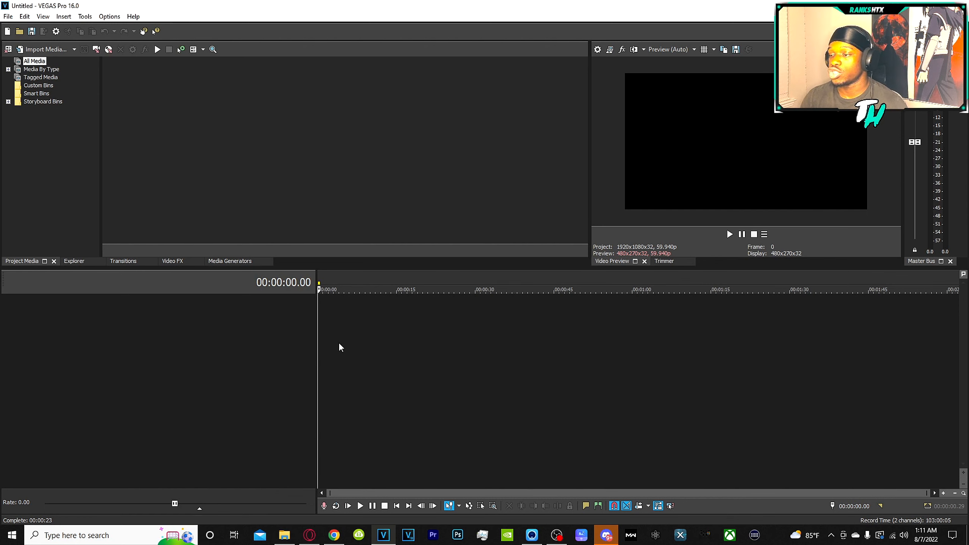
pyautogui.click(421, 347)
pyautogui.click(499, 343)
pyautogui.click(738, 336)
pyautogui.click(462, 339)
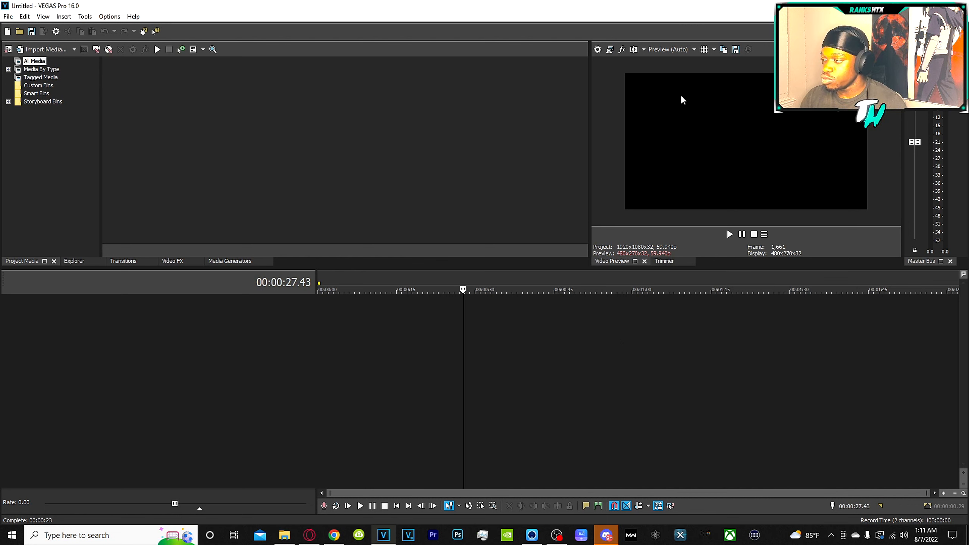
pyautogui.click(445, 343)
pyautogui.click(388, 338)
pyautogui.click(436, 335)
pyautogui.click(457, 328)
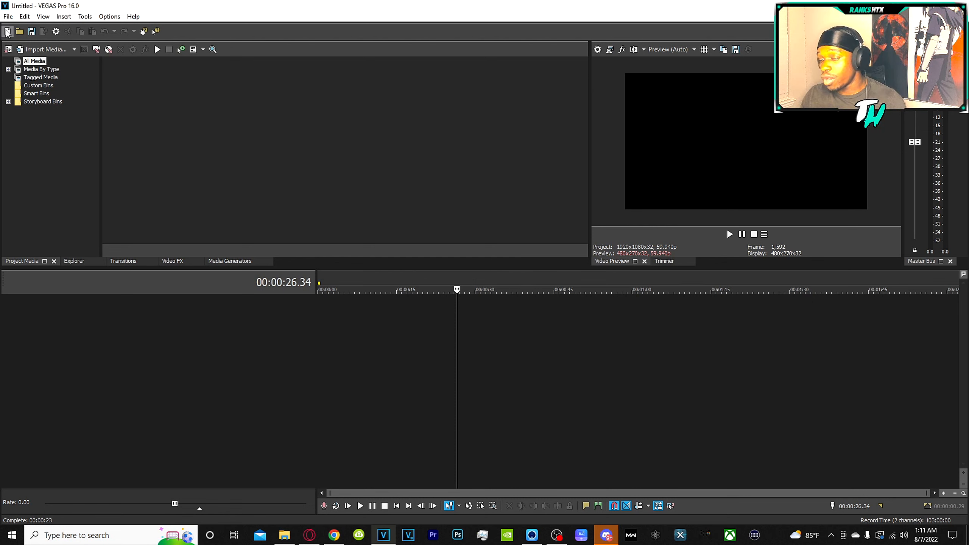
pyautogui.hotkey('ctrl', 'Home')
# Step: Open the project properties and review the audio, ruler, summary and audio CD settings before returning to the video settings
pyautogui.click(57, 31)
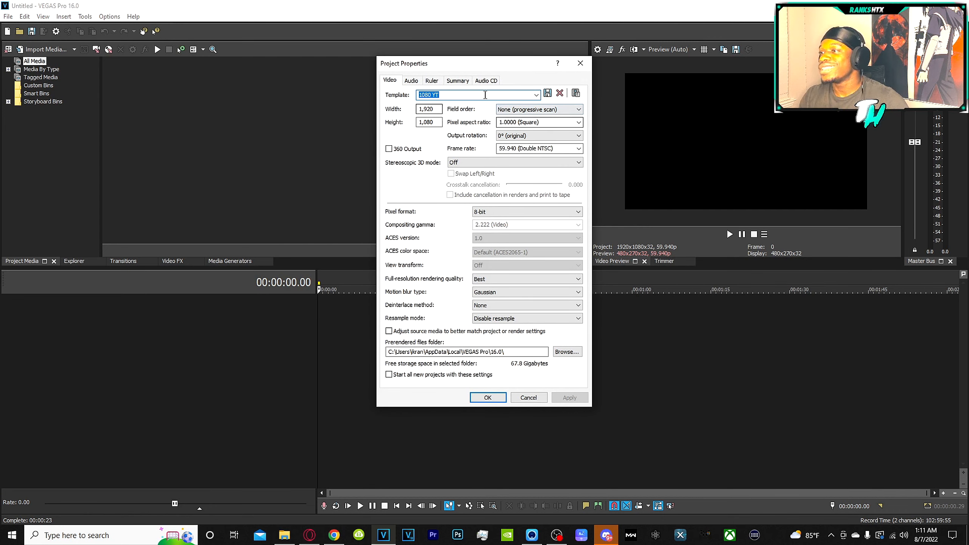
pyautogui.click(586, 66)
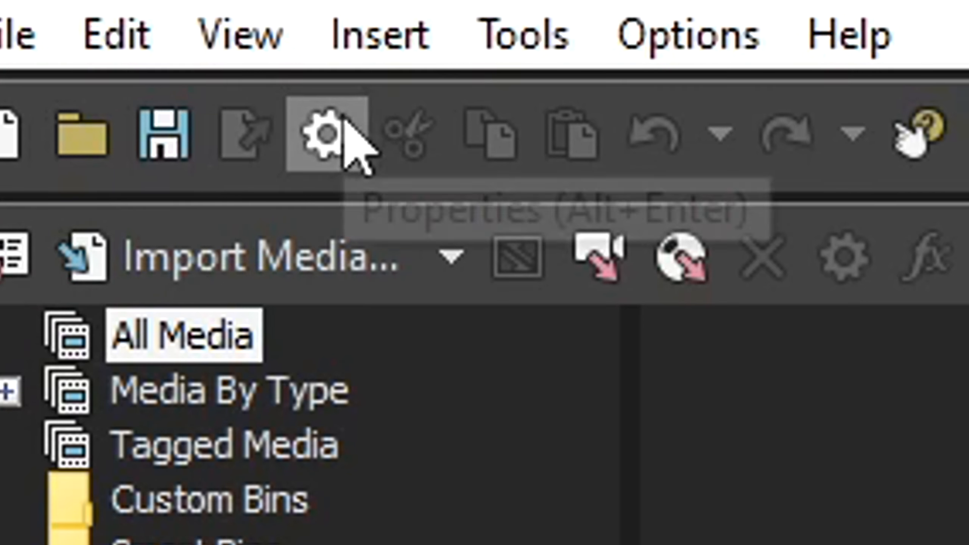
pyautogui.click(326, 134)
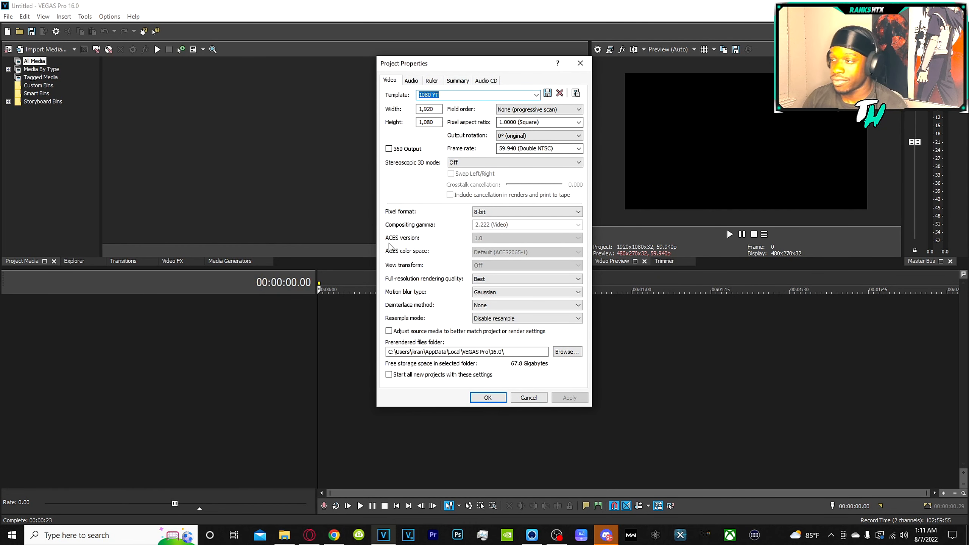
pyautogui.click(410, 81)
pyautogui.click(431, 81)
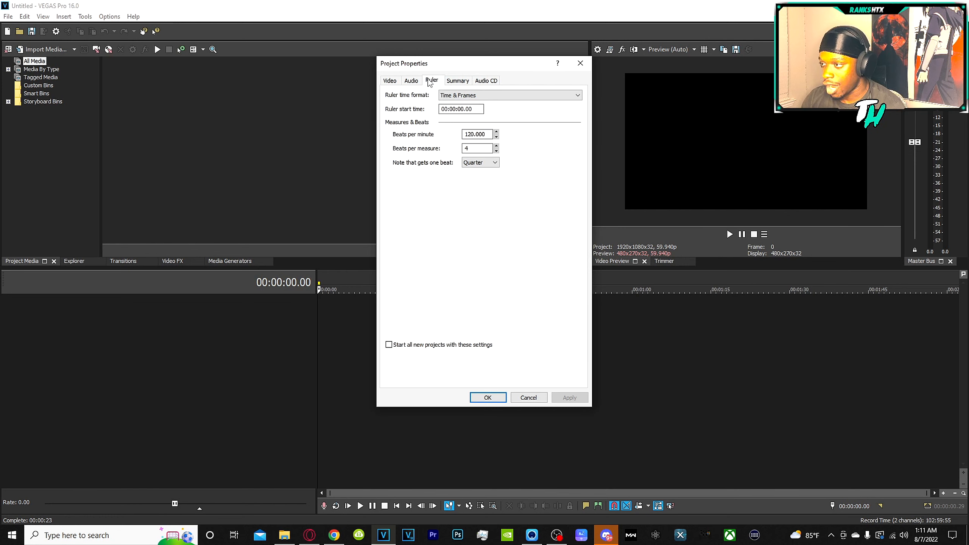
pyautogui.click(458, 81)
pyautogui.click(486, 79)
pyautogui.click(389, 81)
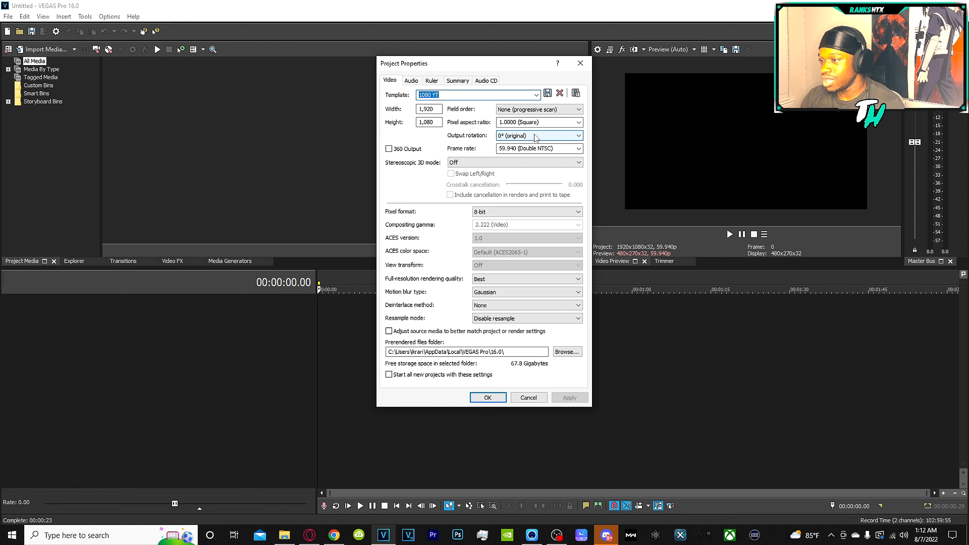
# Step: Try project frame rates of 29.970 (NTSC), 59.940 (Double NTSC) and a custom 60
pyautogui.click(579, 149)
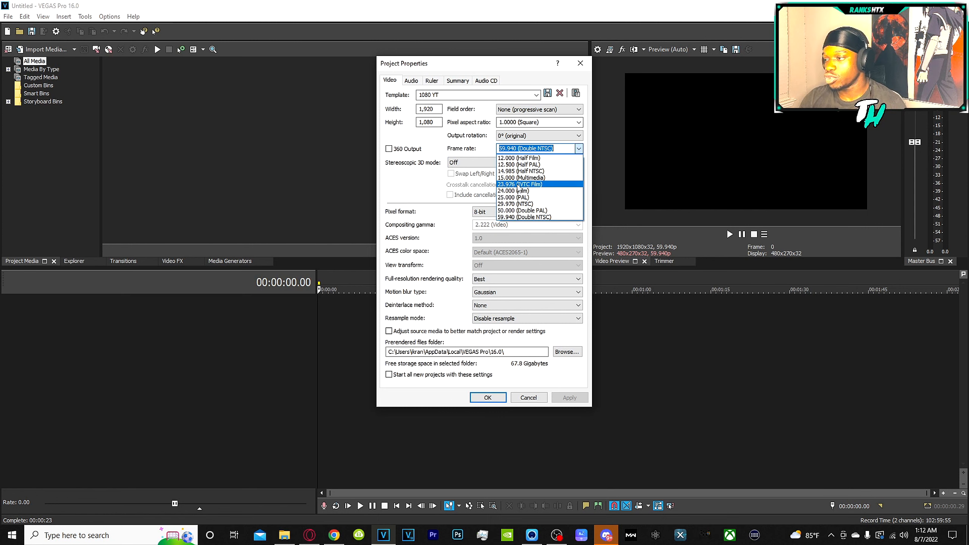
pyautogui.click(529, 204)
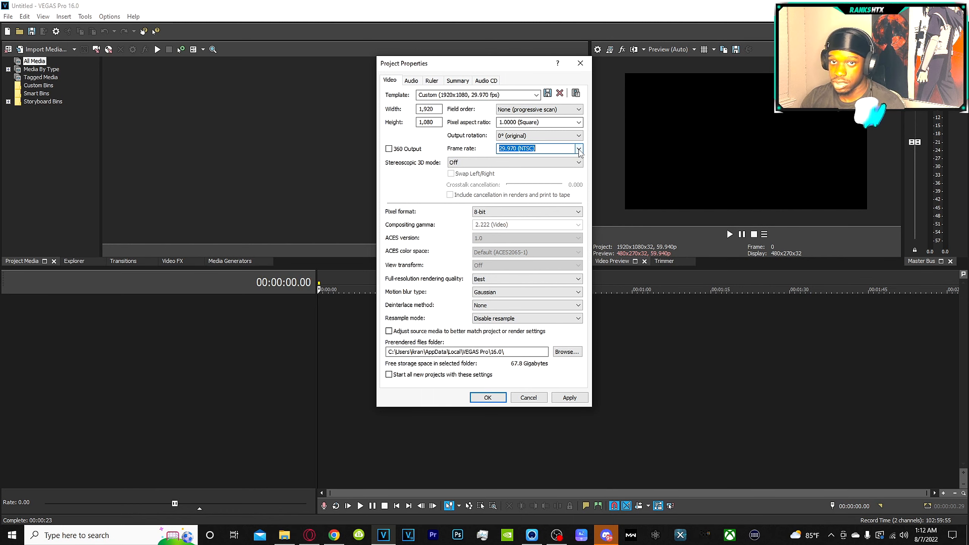
pyautogui.click(579, 148)
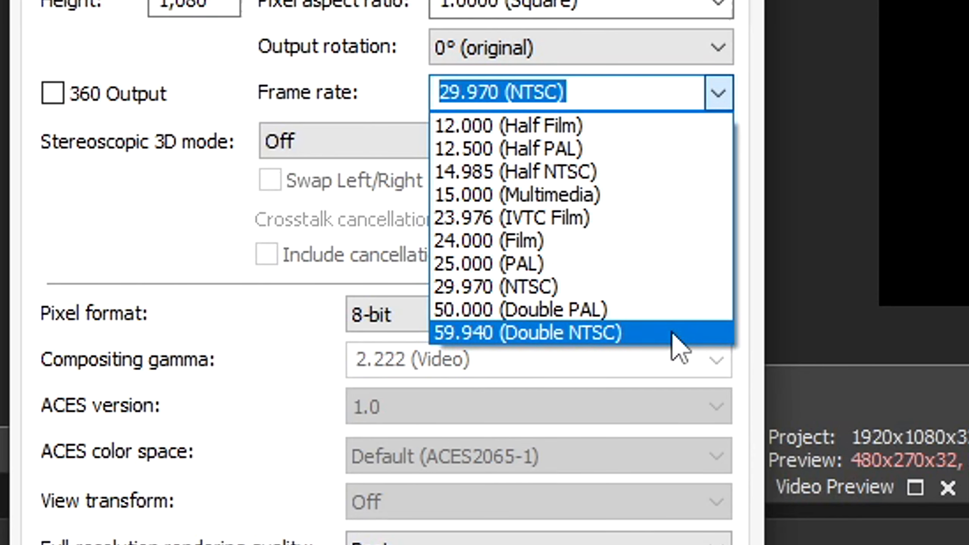
pyautogui.click(673, 332)
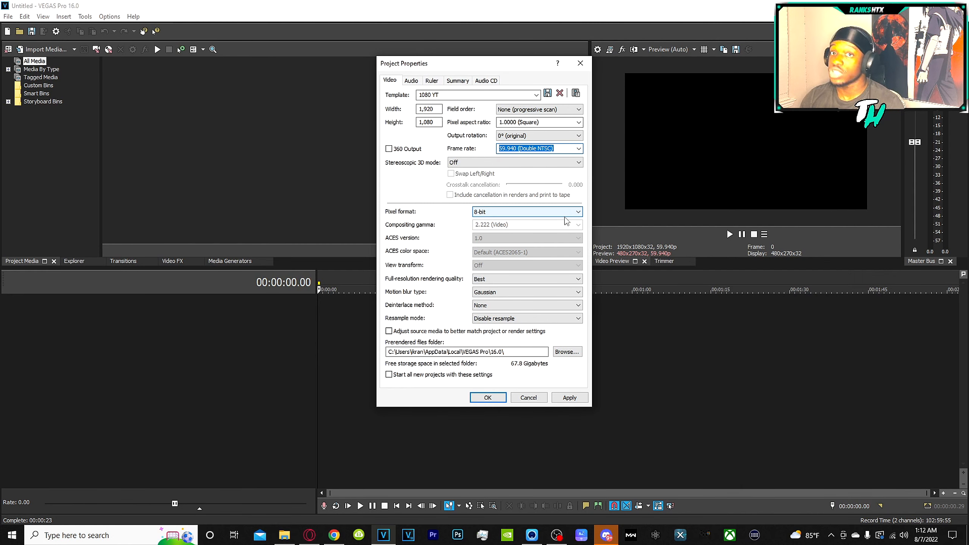
pyautogui.moveTo(518, 148); pyautogui.dragTo(380, 175)
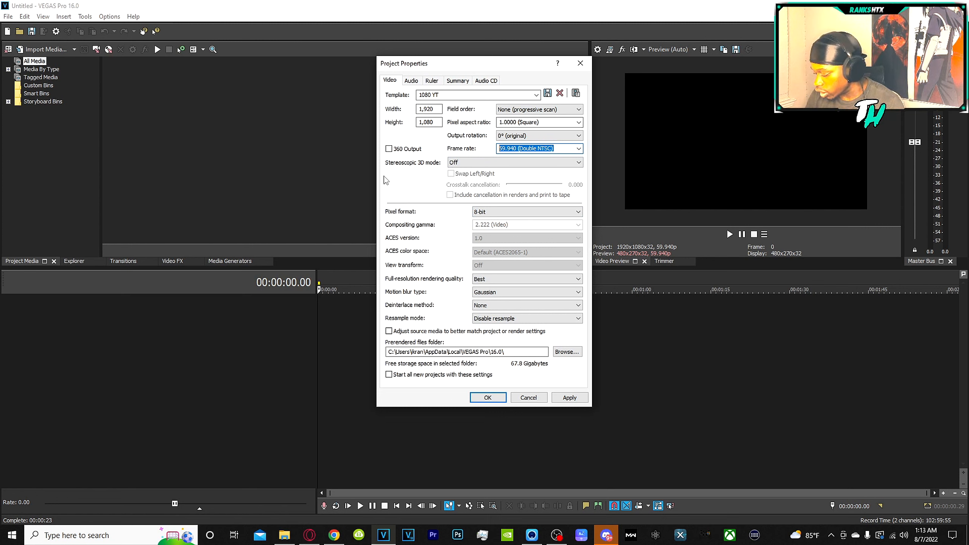
pyautogui.write('60.0')
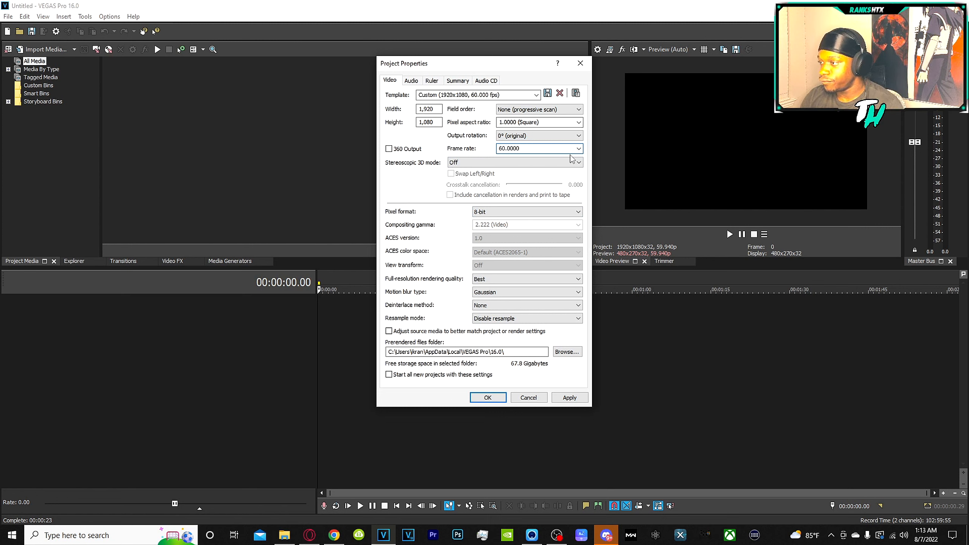
# Step: Set the project frame rate to 59.940 (Double NTSC), with Gaussian motion blur, no deinterlacing and resampling disabled
pyautogui.click(578, 149)
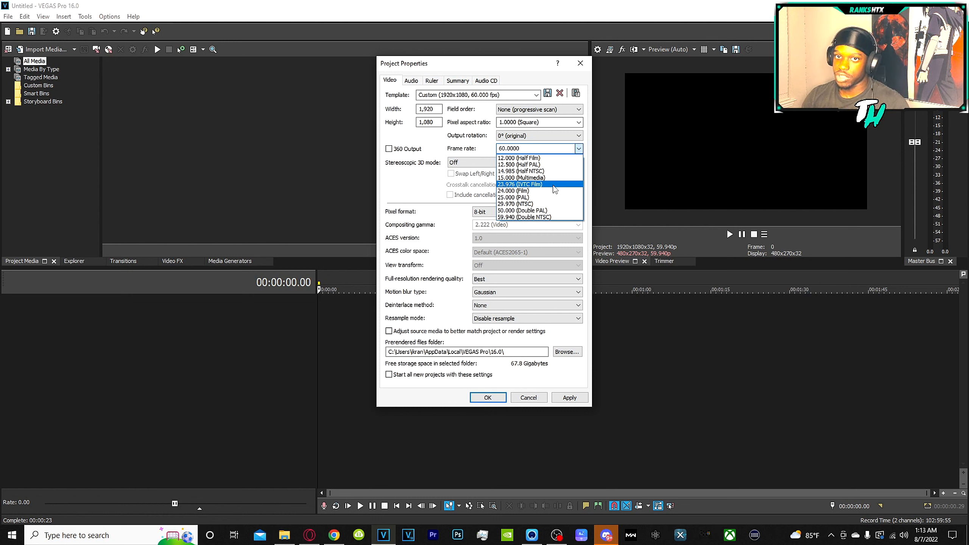
pyautogui.click(536, 217)
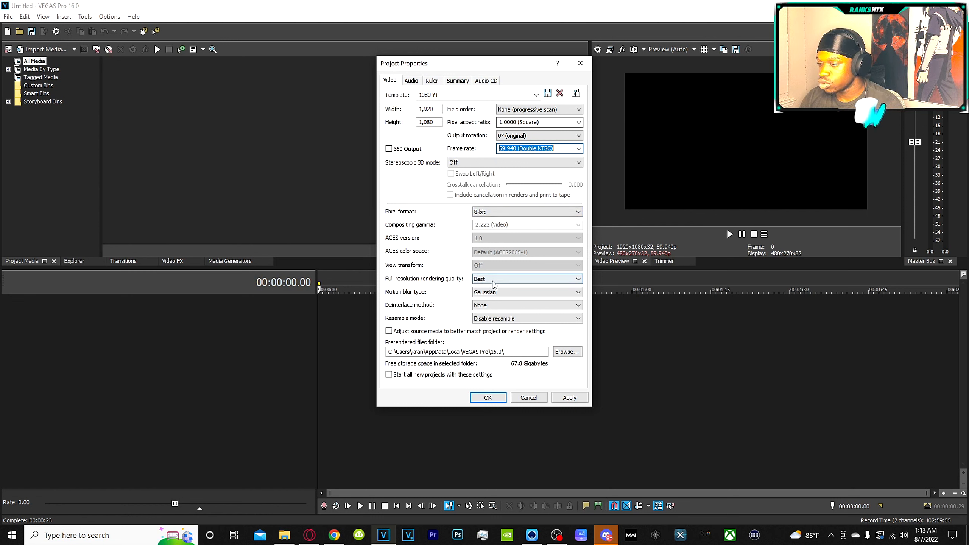
pyautogui.click(513, 291)
pyautogui.click(512, 291)
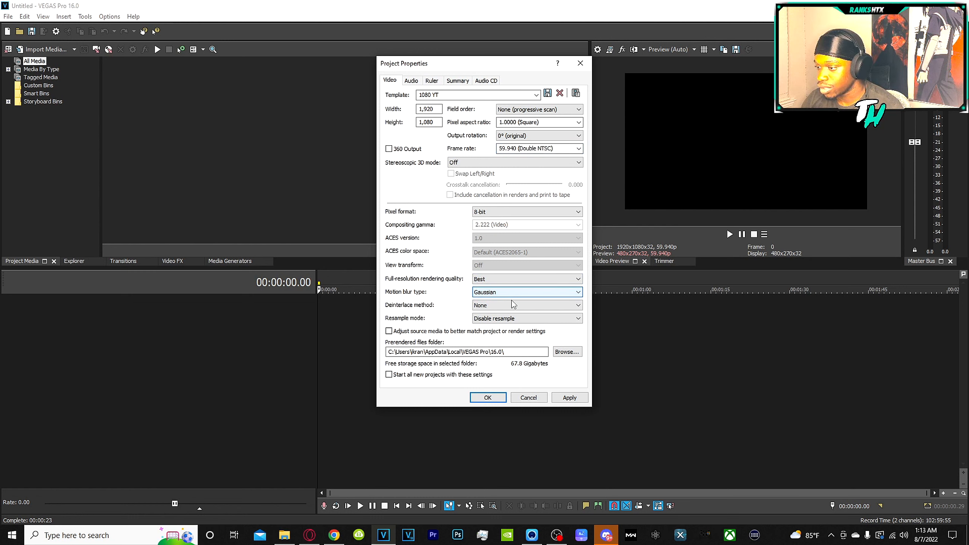
pyautogui.click(531, 308)
pyautogui.click(530, 309)
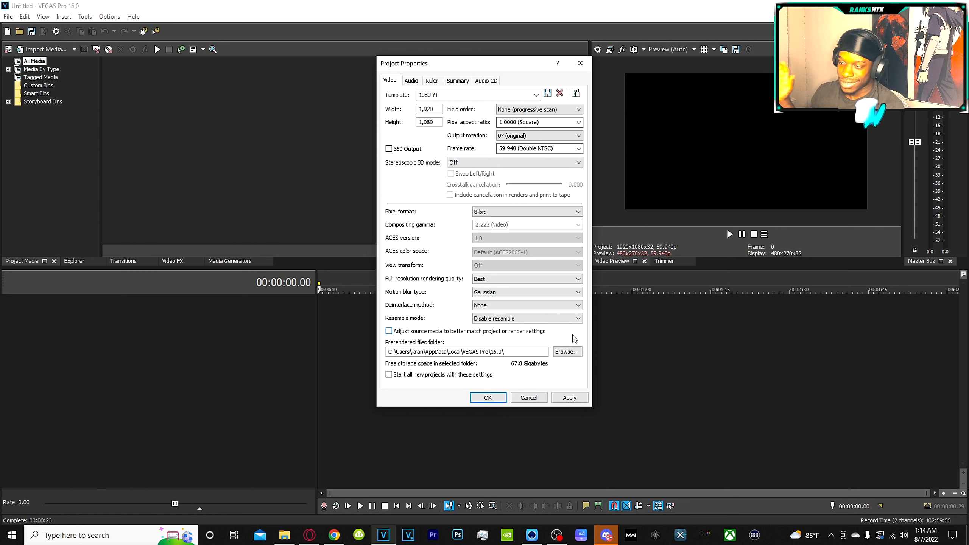
pyautogui.click(555, 320)
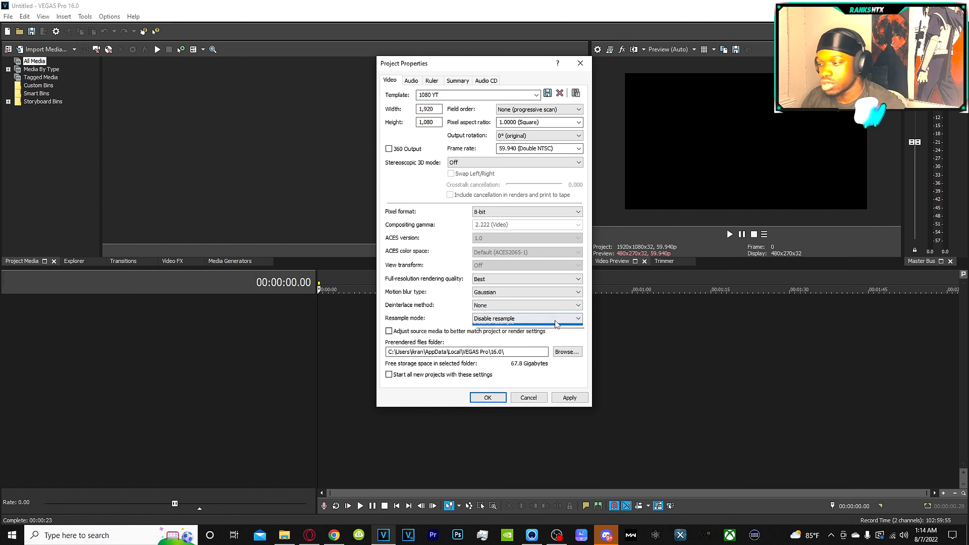
pyautogui.click(556, 323)
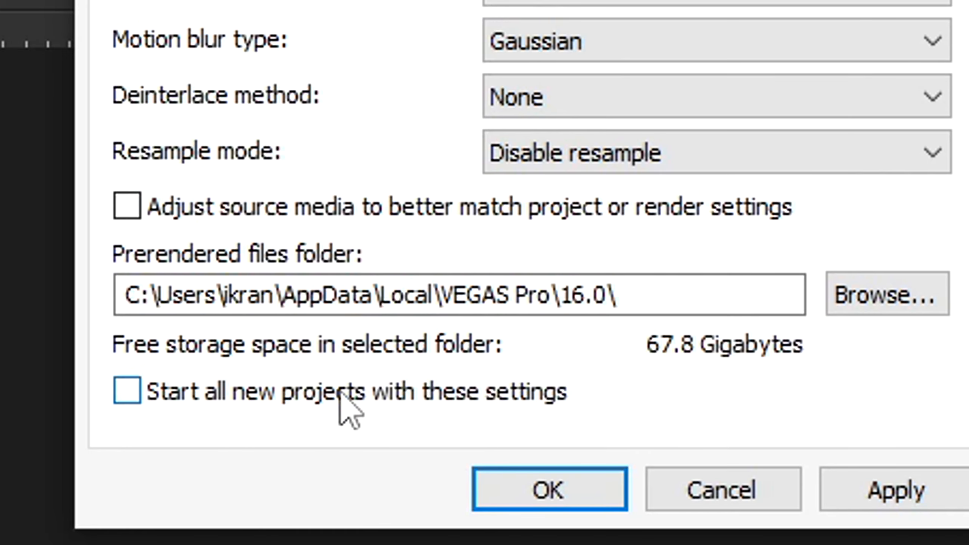
# Step: Make these settings the default for all new projects and apply them to the current project
pyautogui.click(439, 375)
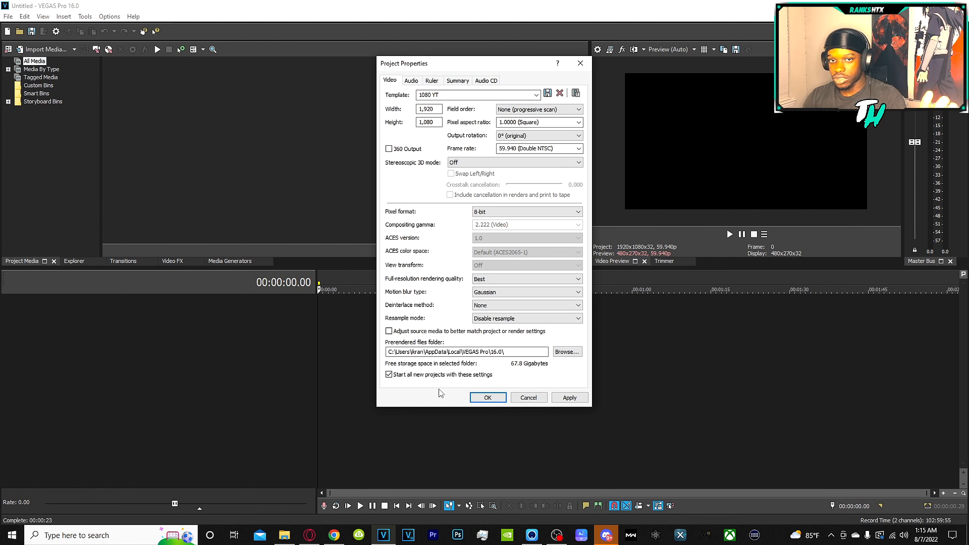
pyautogui.click(570, 397)
pyautogui.click(487, 398)
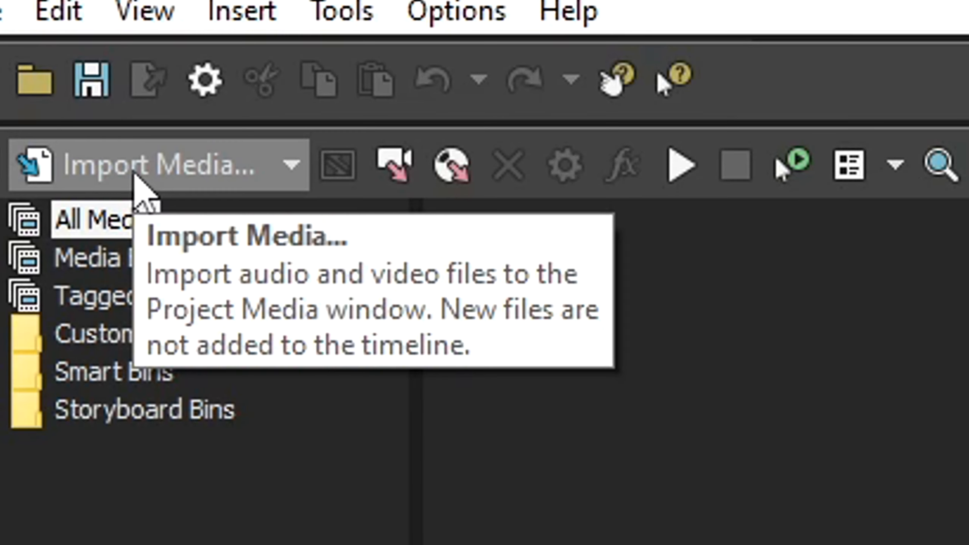
# Step: Import "craziest 4 piece double mp5.mp4" and place it at the start of the timeline without matching the project settings to it
pyautogui.click(134, 174)
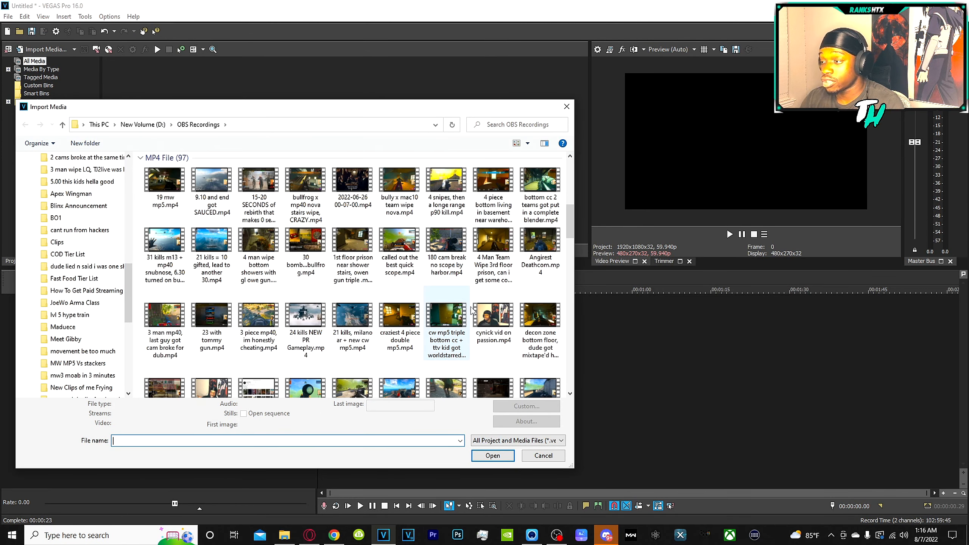
pyautogui.doubleClick(396, 315)
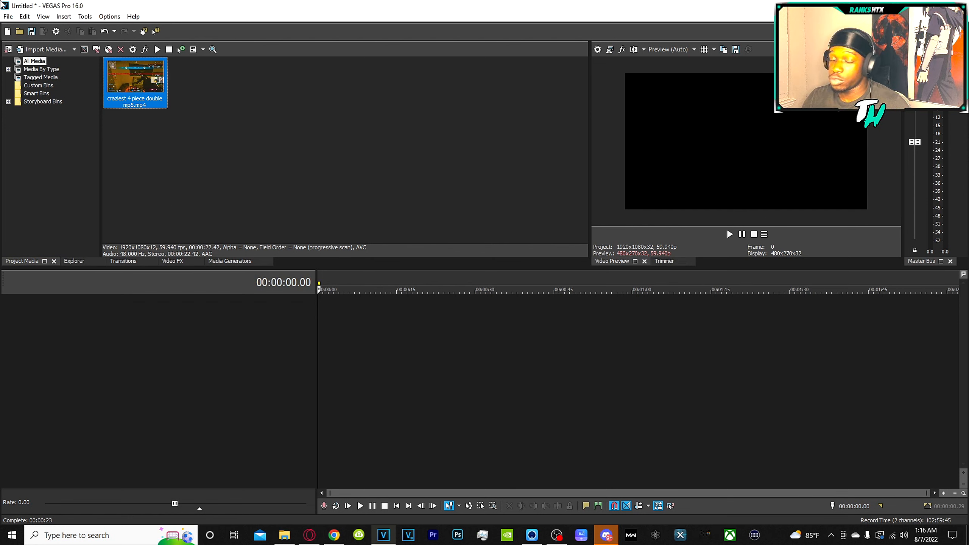
pyautogui.moveTo(120, 102); pyautogui.dragTo(308, 323)
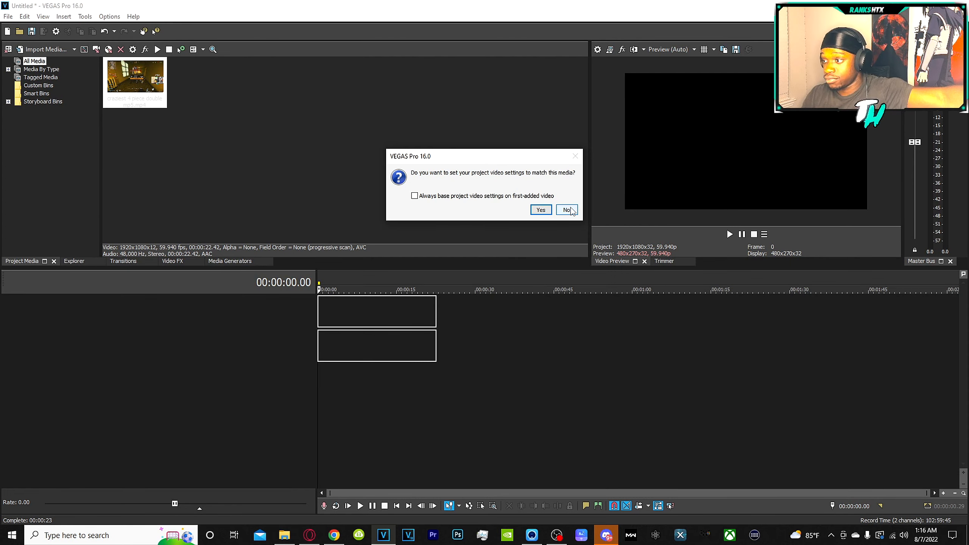
pyautogui.click(567, 210)
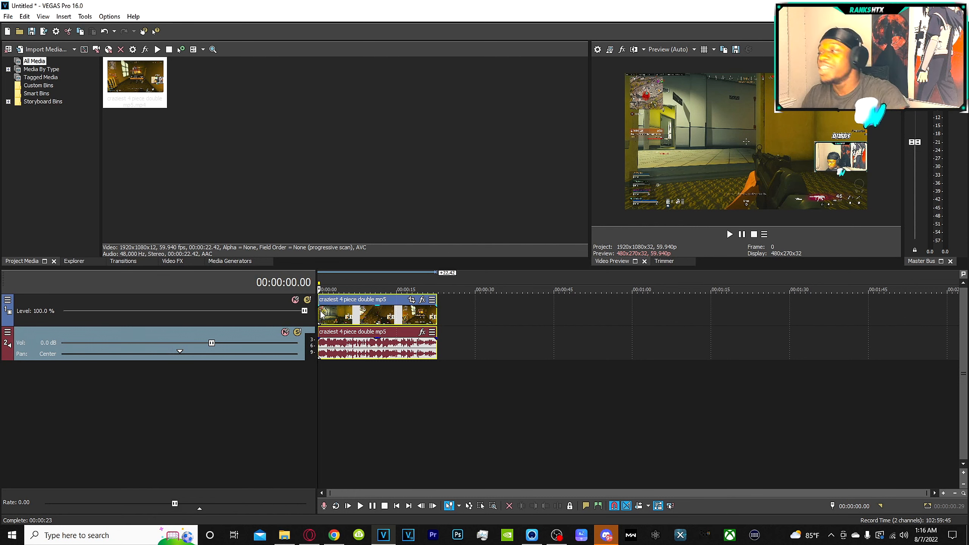
# Step: Move the playhead to 00:00:11.18 in the clip and scale the video to fit the preview window
pyautogui.scroll(2, 329, 318)
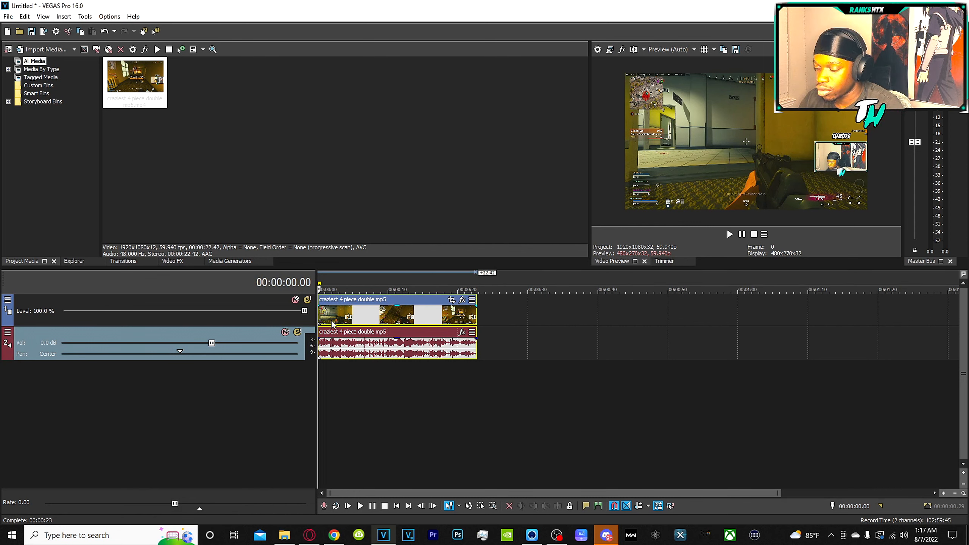
pyautogui.scroll(4, 431, 356)
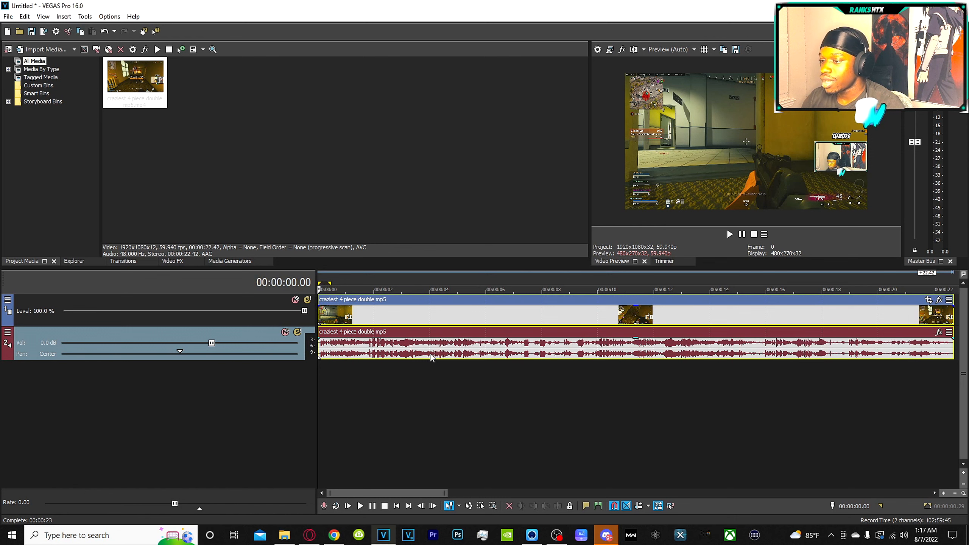
pyautogui.scroll(-5, 431, 357)
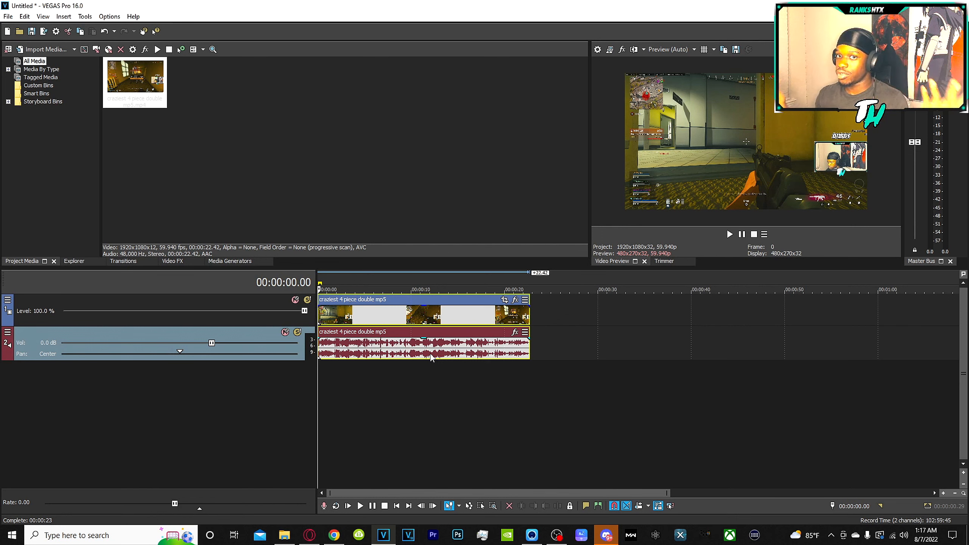
pyautogui.click(431, 355)
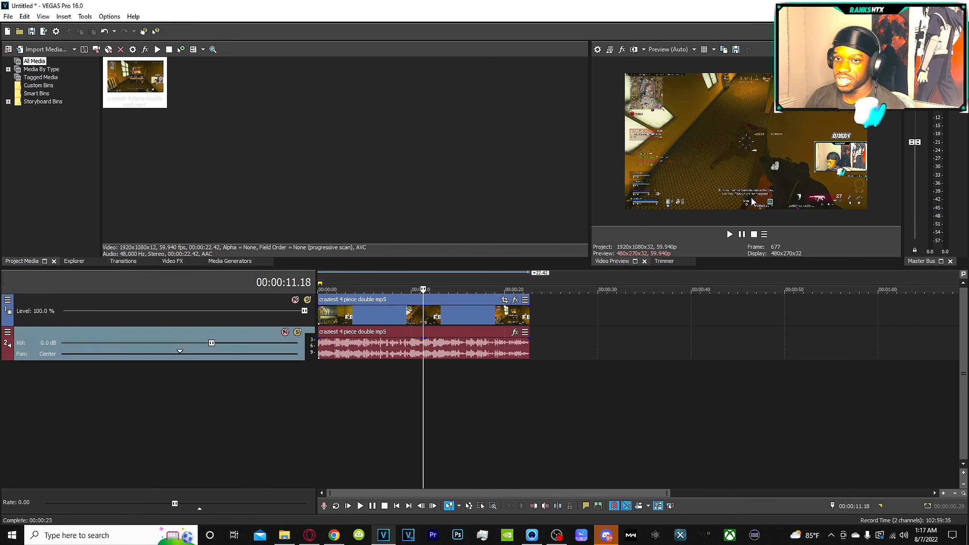
pyautogui.rightClick(781, 149)
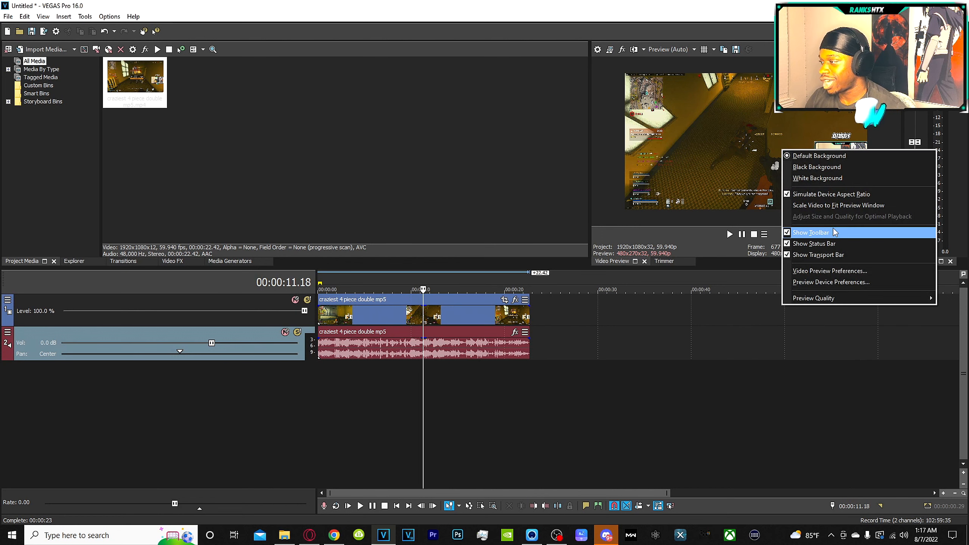
pyautogui.click(835, 205)
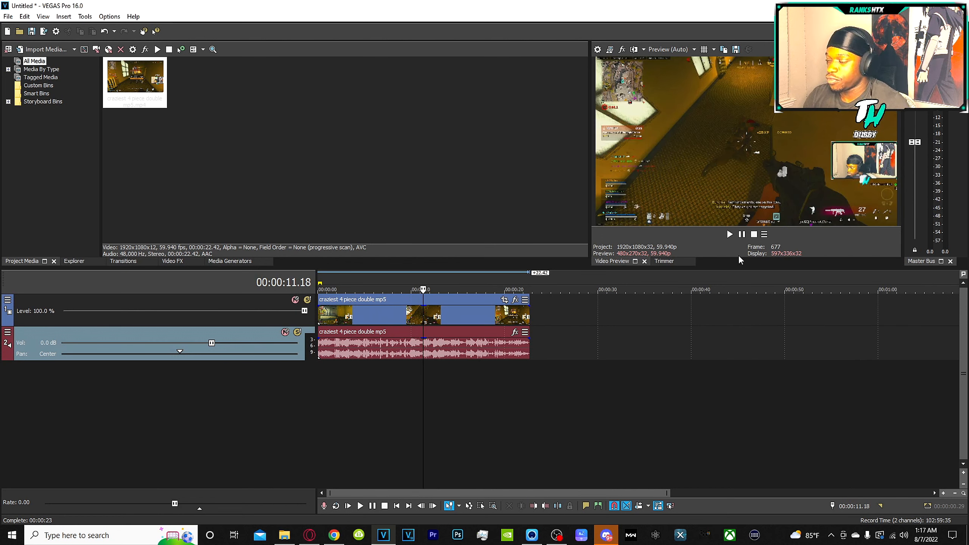
pyautogui.rightClick(715, 152)
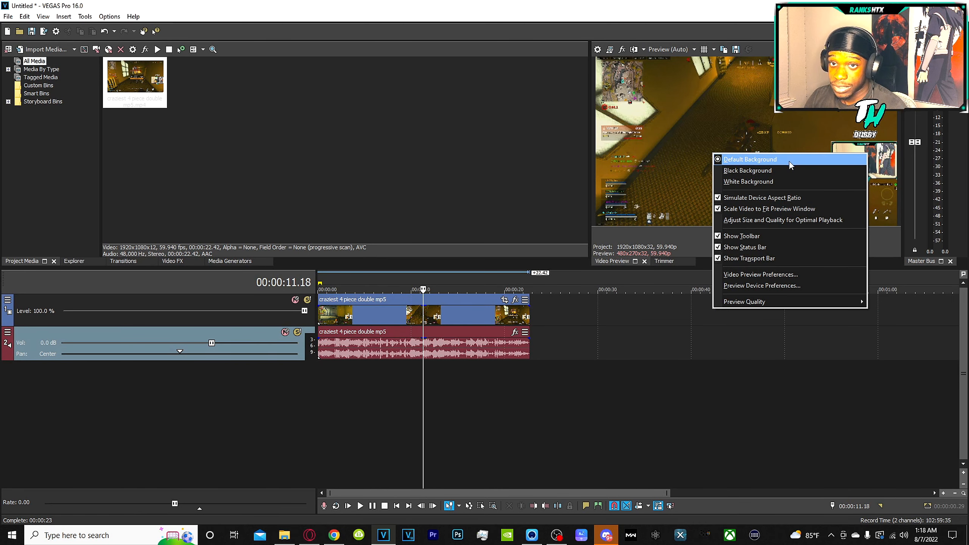
pyautogui.click(495, 149)
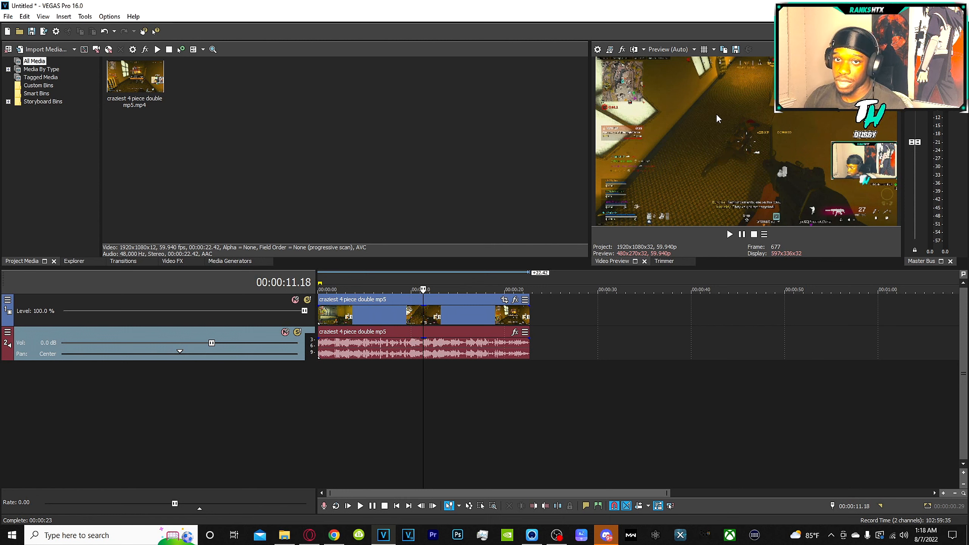
pyautogui.rightClick(739, 142)
pyautogui.click(680, 46)
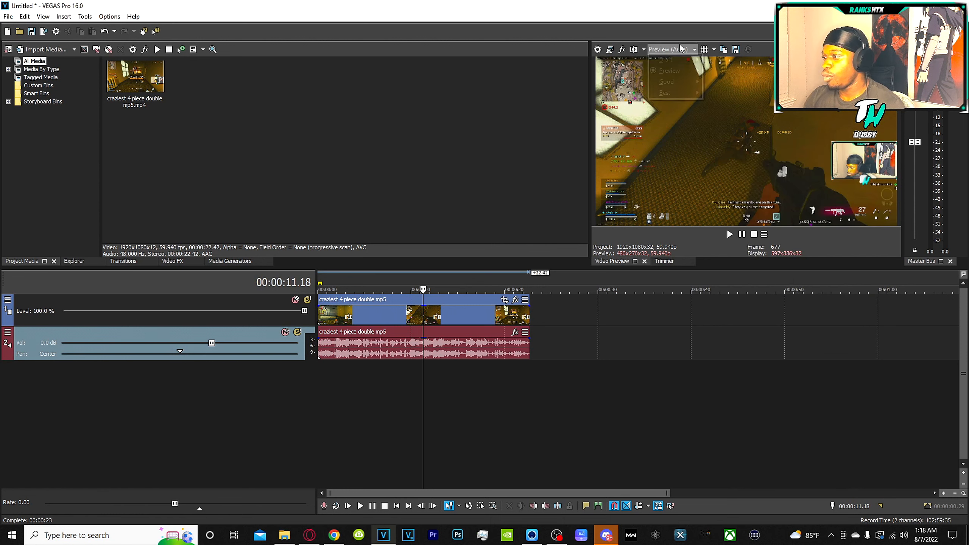
pyautogui.click(680, 46)
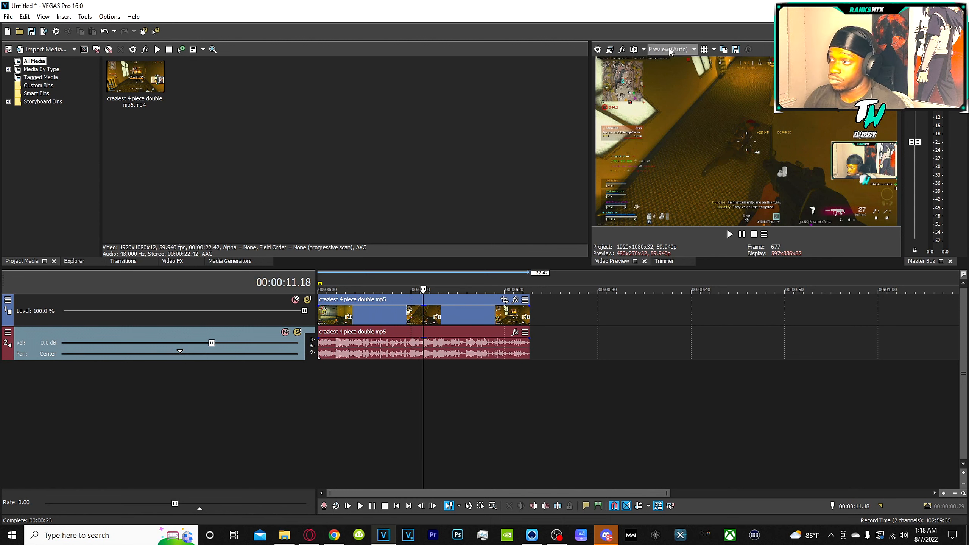
# Step: Set the video preview quality to Preview (Full)
pyautogui.click(679, 50)
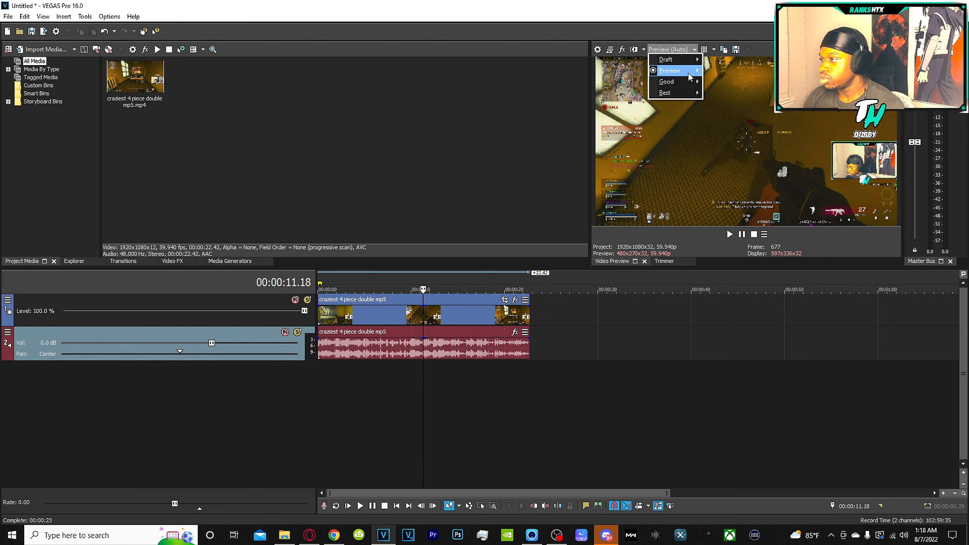
pyautogui.moveTo(688, 70)
pyautogui.click(737, 80)
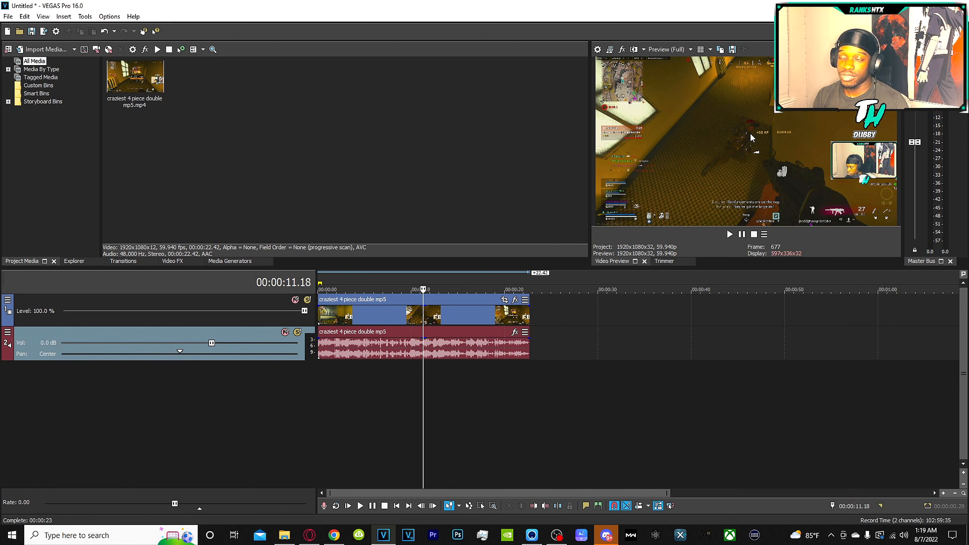
# Step: Set the video preview quality back to Preview (Auto)
pyautogui.click(678, 55)
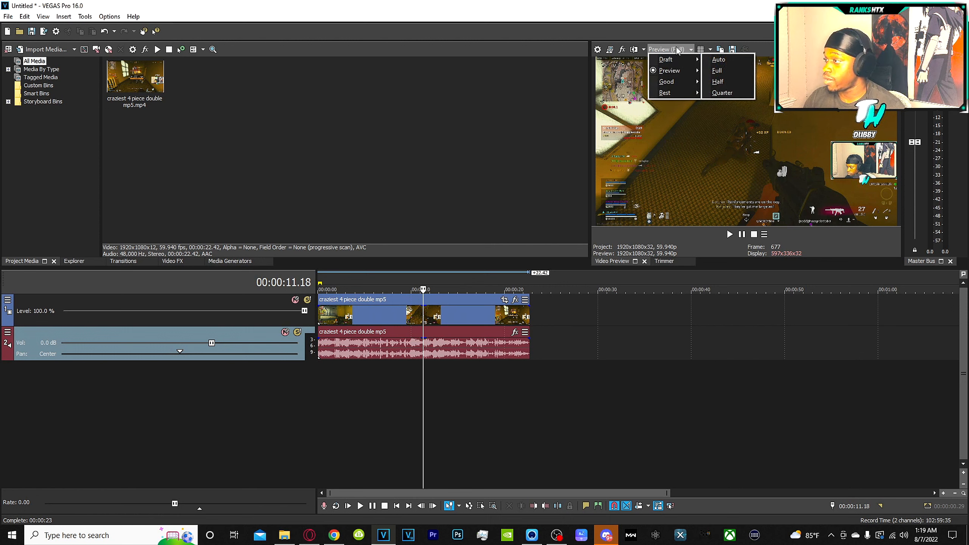
pyautogui.click(677, 51)
pyautogui.click(677, 49)
pyautogui.moveTo(687, 67)
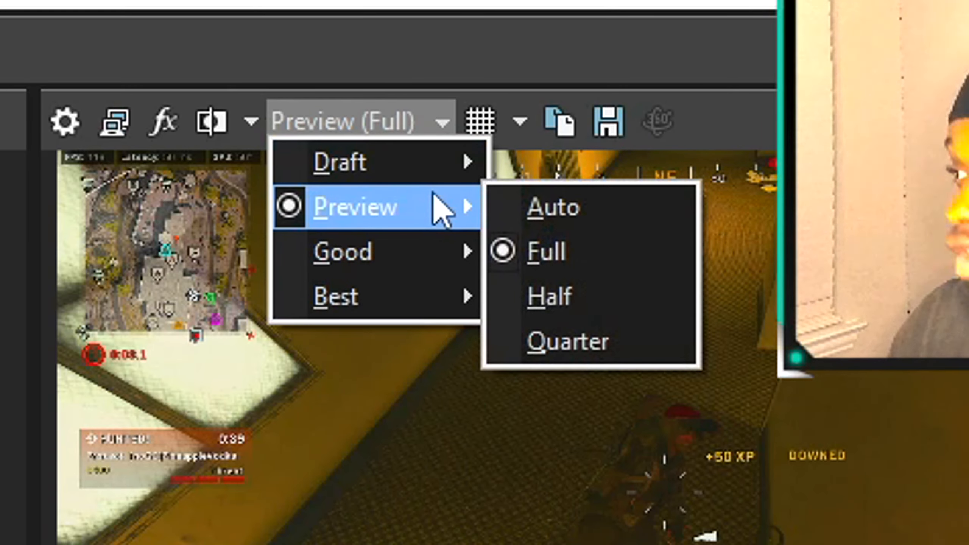
pyautogui.click(554, 210)
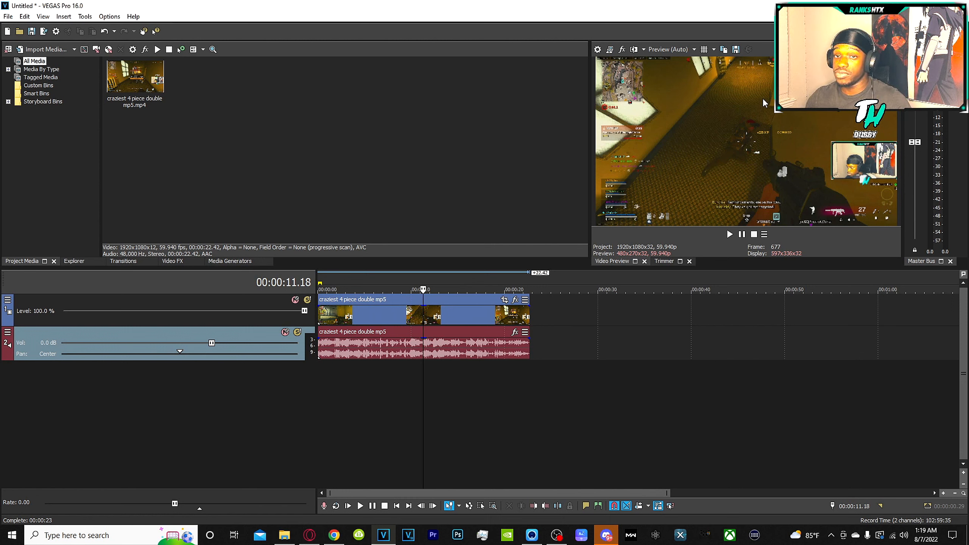
# Step: Turn off scaling the video to fit the preview window and move the playhead to 00:00:06.26 in the clip
pyautogui.rightClick(752, 138)
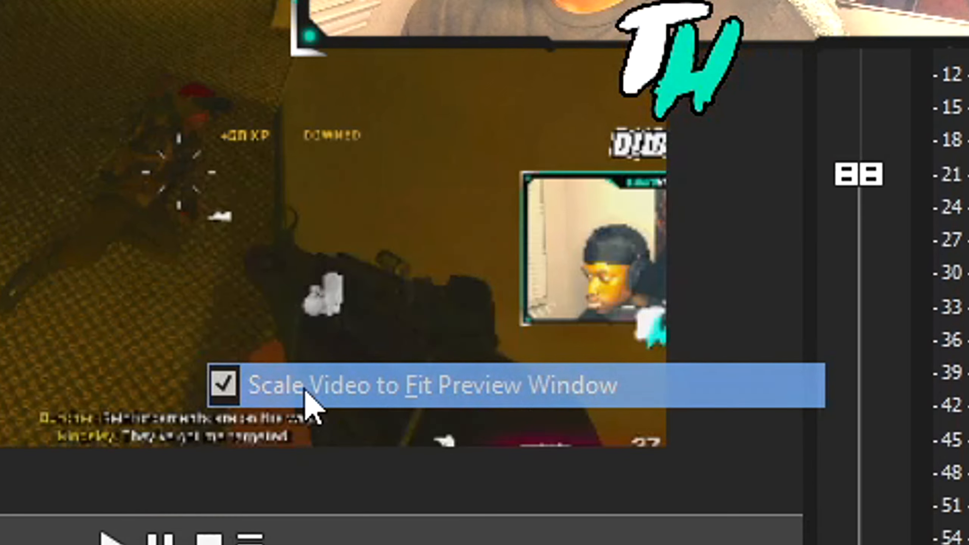
pyautogui.click(305, 390)
pyautogui.click(486, 407)
pyautogui.click(323, 424)
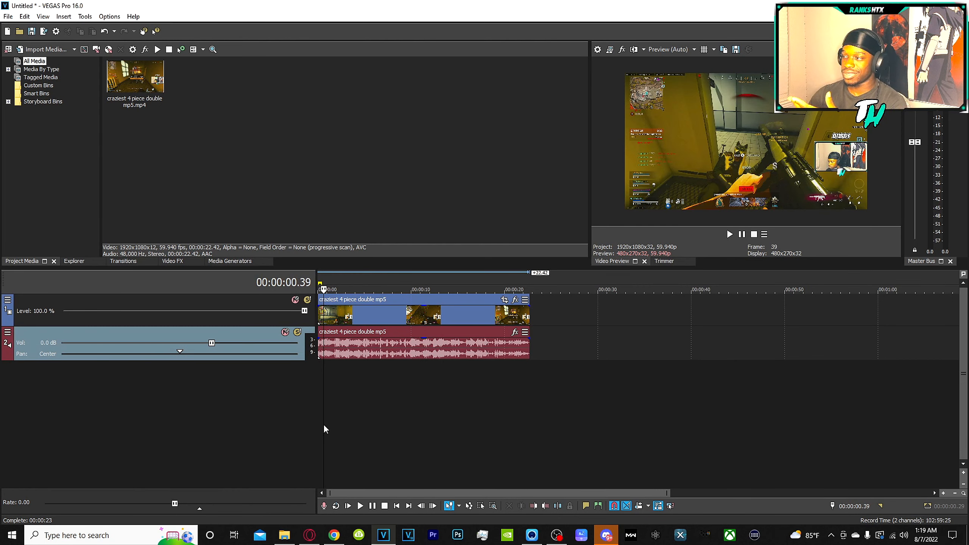
pyautogui.click(377, 415)
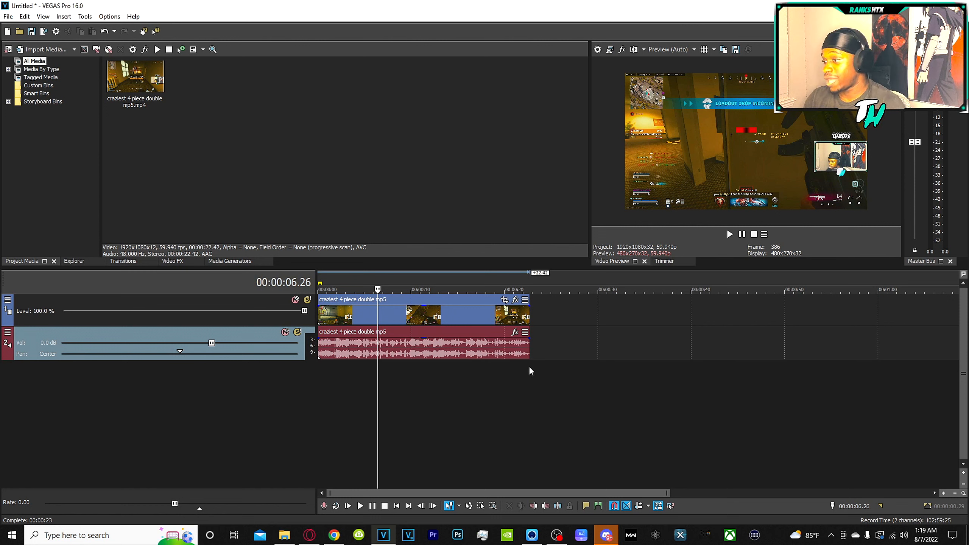
# Step: Select the time range from about 00:00:18.42 to the clip's end at 00:00:22.42 and play it back
pyautogui.moveTo(529, 368); pyautogui.dragTo(489, 367)
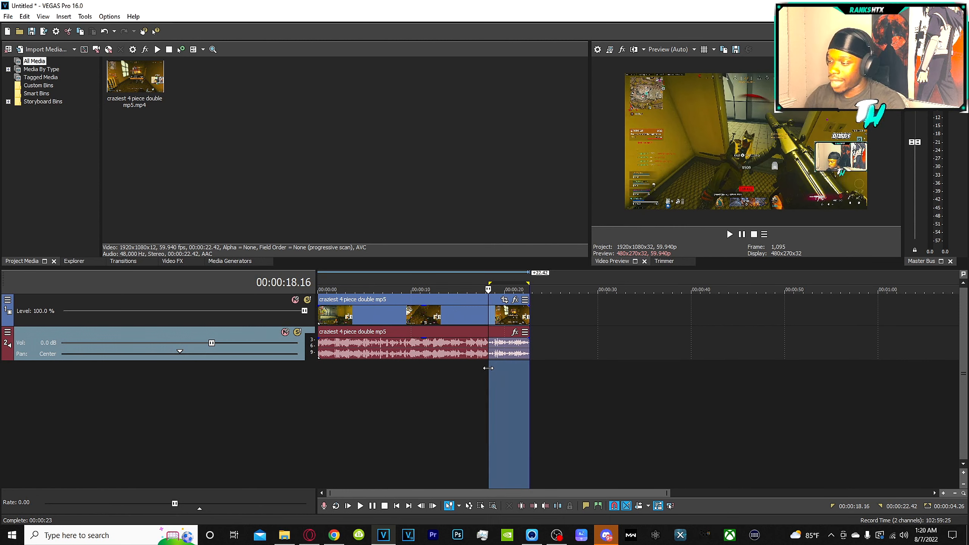
pyautogui.click(584, 378)
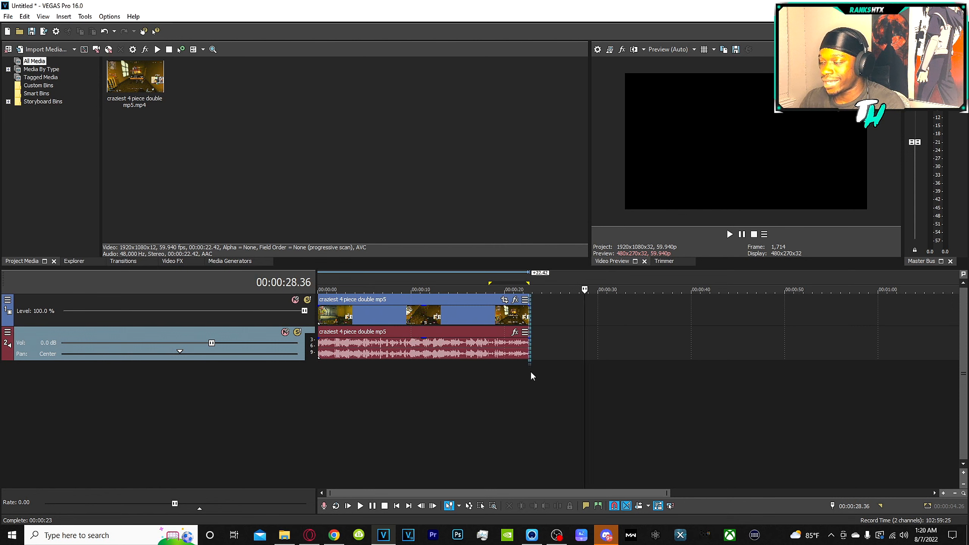
pyautogui.moveTo(529, 371); pyautogui.dragTo(492, 375)
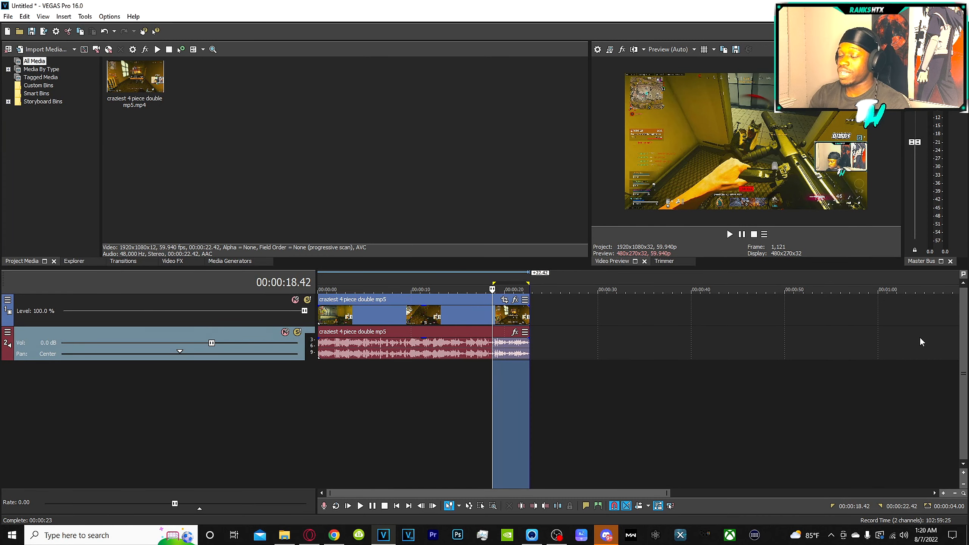
pyautogui.press('space')
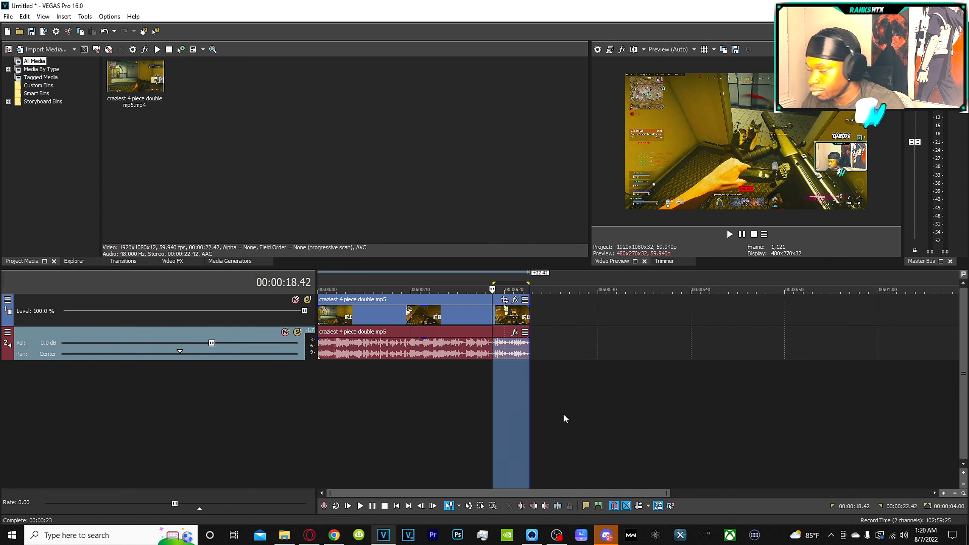
# Step: Return the playhead to the start of the timeline and insert a new video track above the gameplay clip
pyautogui.click(334, 381)
pyautogui.click(319, 366)
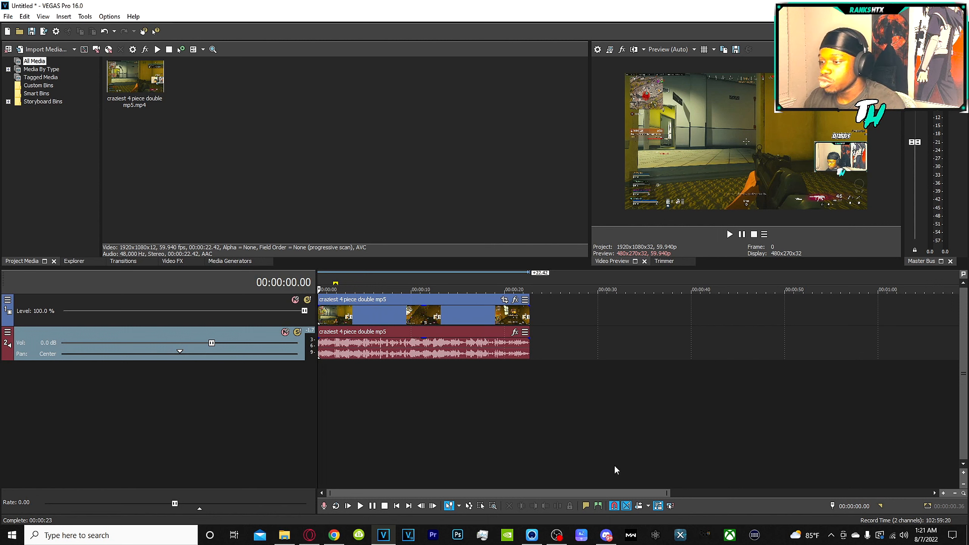
pyautogui.rightClick(410, 391)
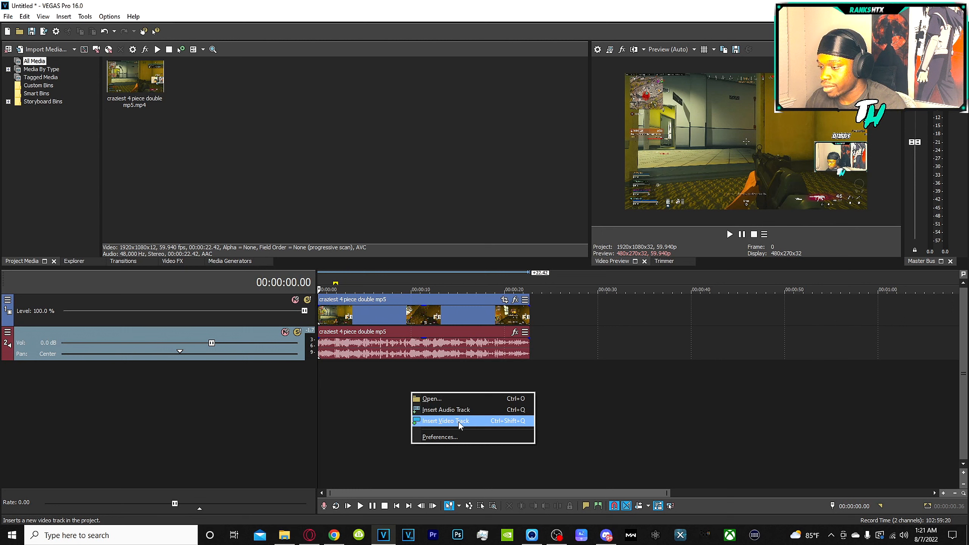
pyautogui.click(348, 367)
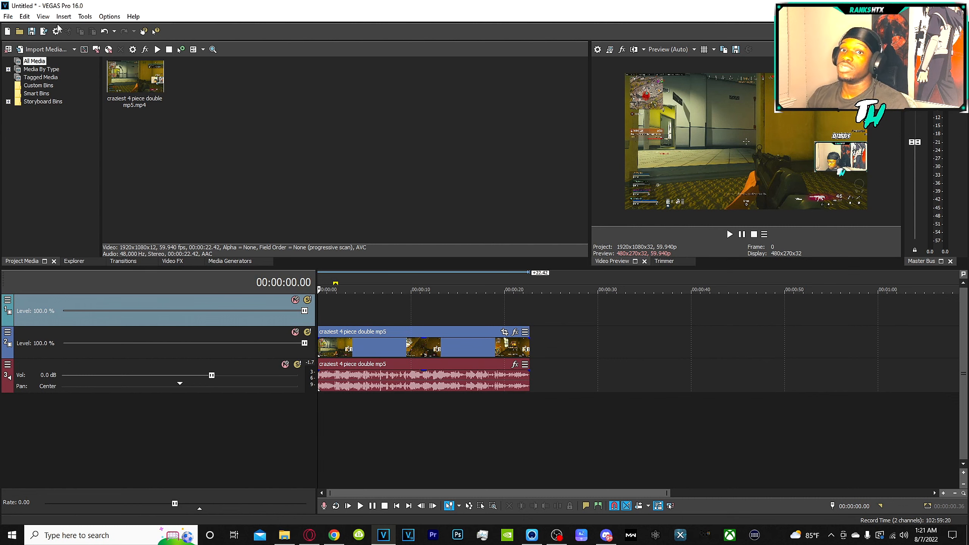
# Step: Import "Cinemascope 2-35-1 Croplines.png" from New Volume (D:) and place it at the start of the new video track
pyautogui.click(45, 48)
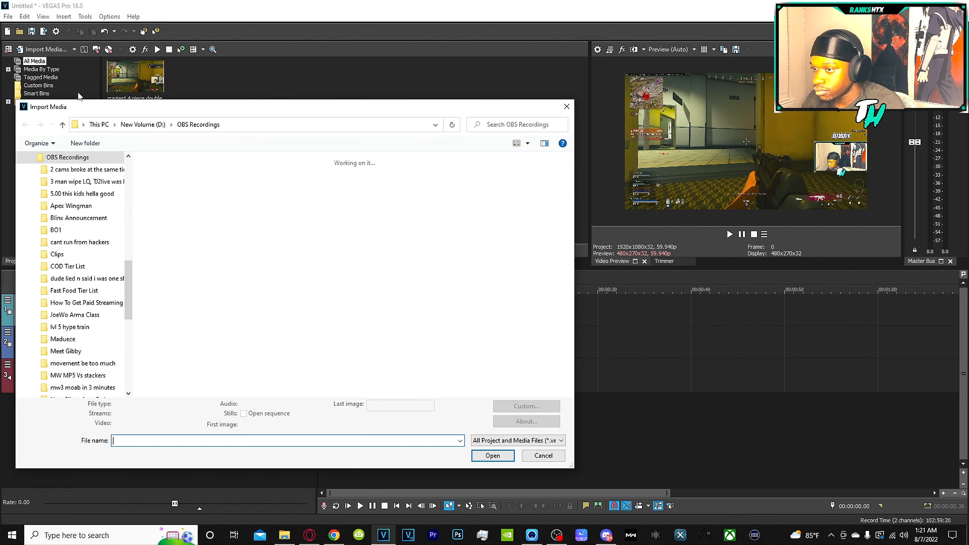
pyautogui.click(142, 125)
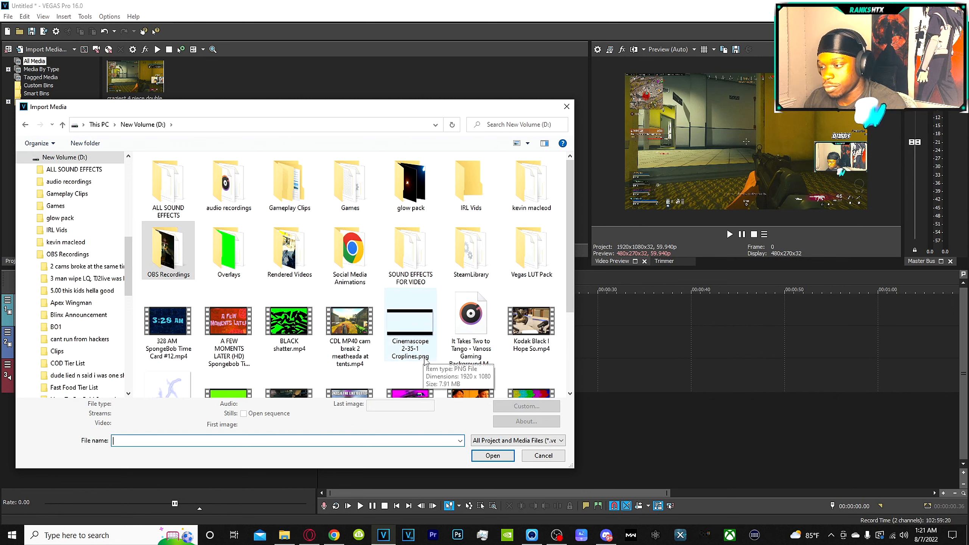
pyautogui.doubleClick(414, 324)
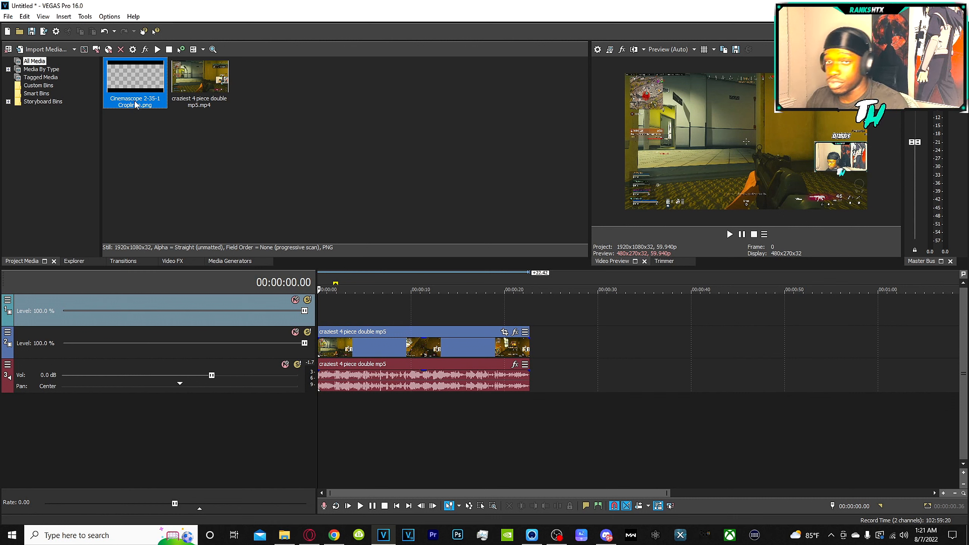
pyautogui.moveTo(135, 105); pyautogui.dragTo(270, 308)
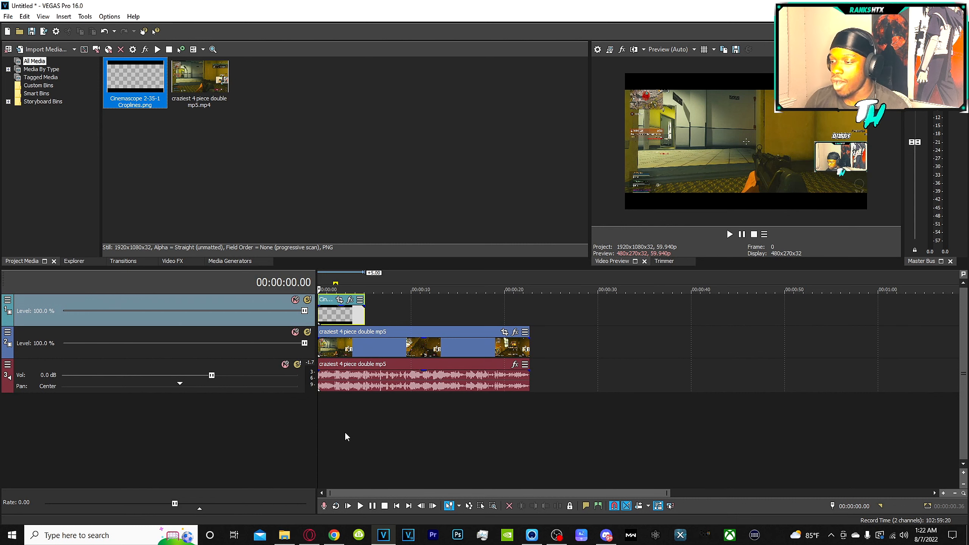
# Step: Try extending the croplines image to the end of the gameplay clip and undo the trim
pyautogui.scroll(4, 347, 430)
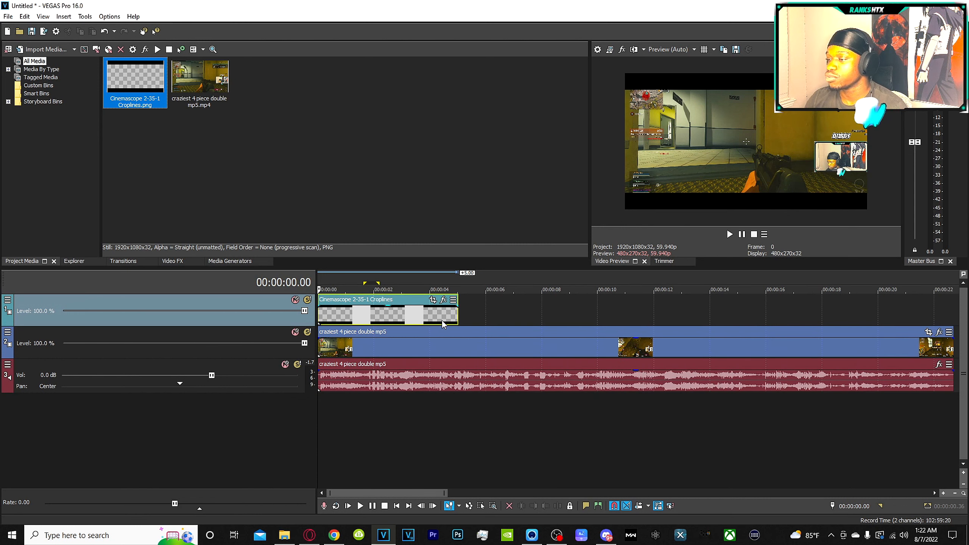
pyautogui.scroll(-4, 444, 322)
pyautogui.click(363, 317)
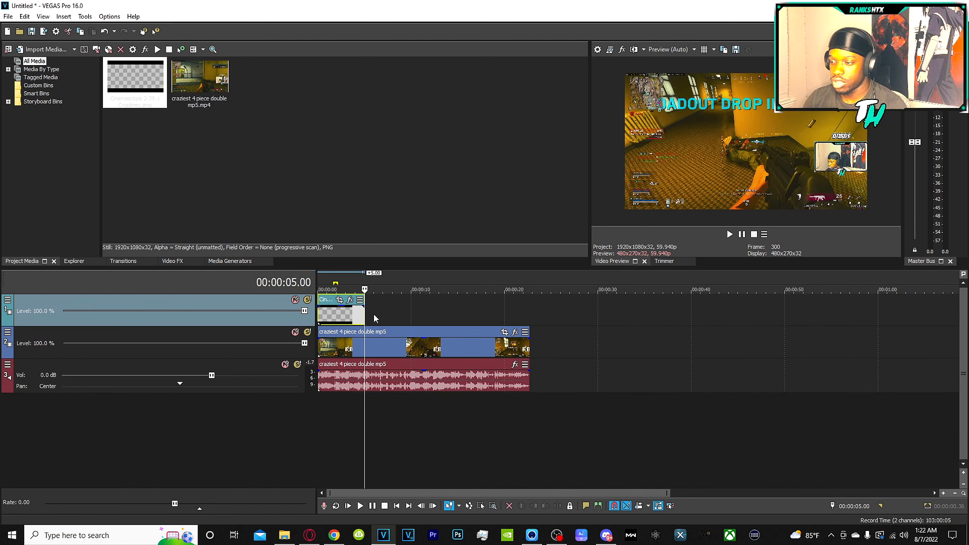
pyautogui.moveTo(365, 317); pyautogui.dragTo(530, 303)
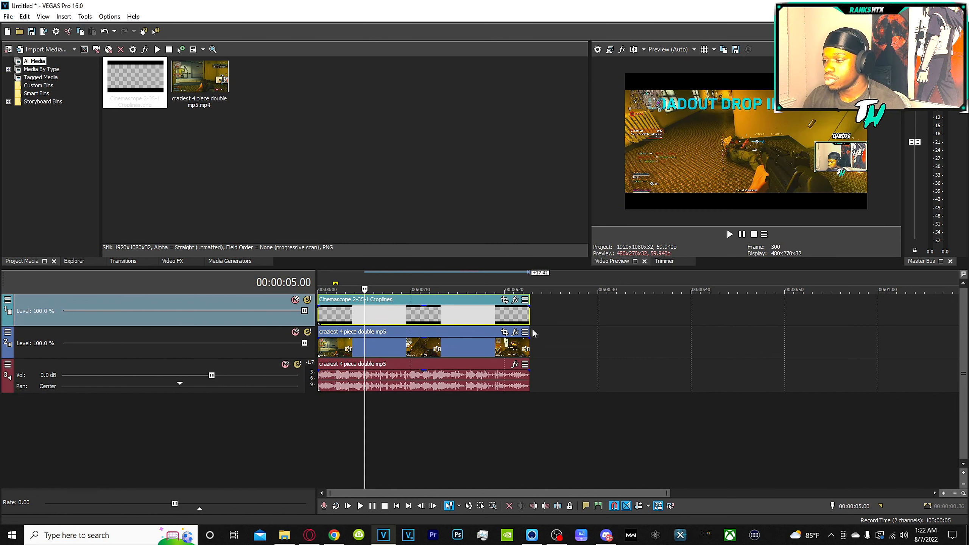
pyautogui.hotkey('ctrl', 'z')
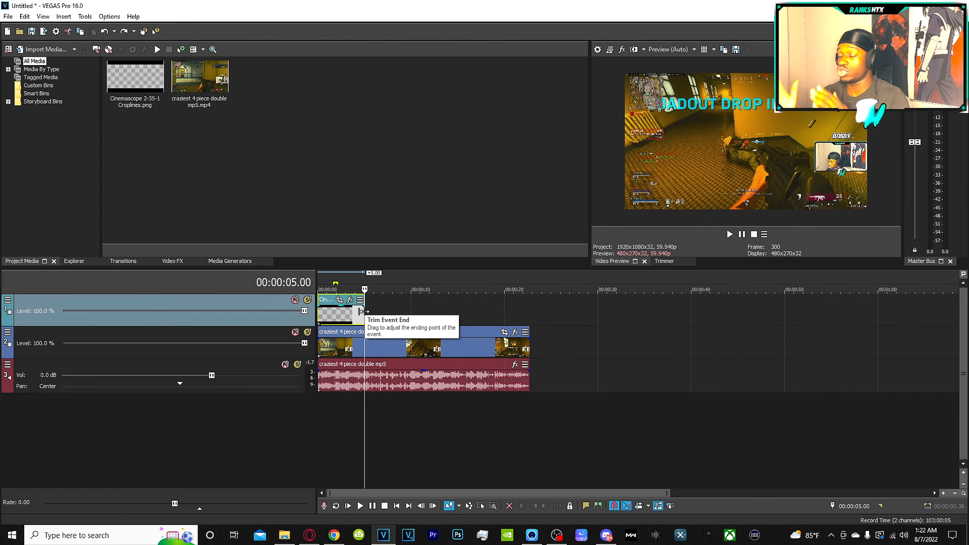
# Step: Extend the croplines image so it ends together with the gameplay clip at 00:00:22.42
pyautogui.moveTo(362, 311); pyautogui.dragTo(530, 318)
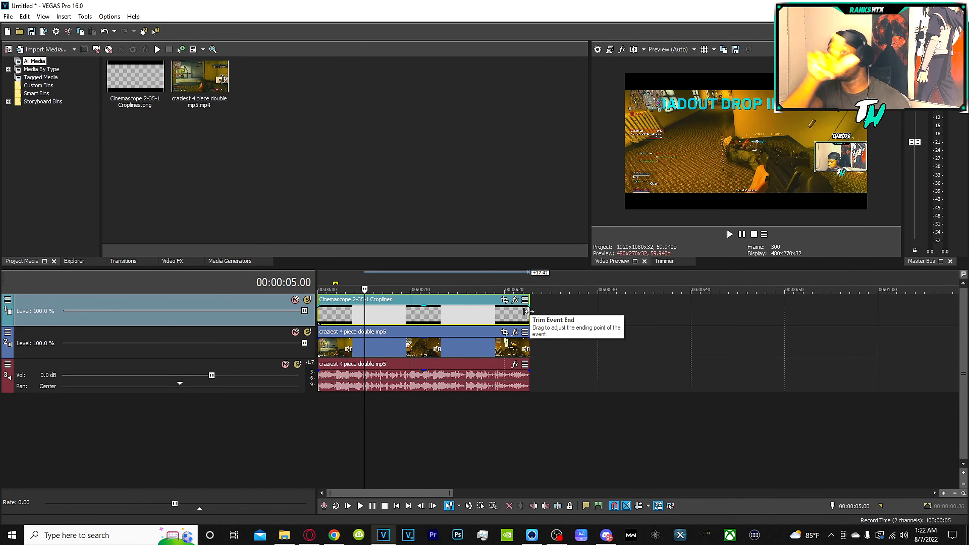
pyautogui.moveTo(529, 311)
pyautogui.mouseDown()
pyautogui.moveTo(431, 305)
pyautogui.moveTo(569, 302)
pyautogui.moveTo(529, 303)
pyautogui.mouseUp()
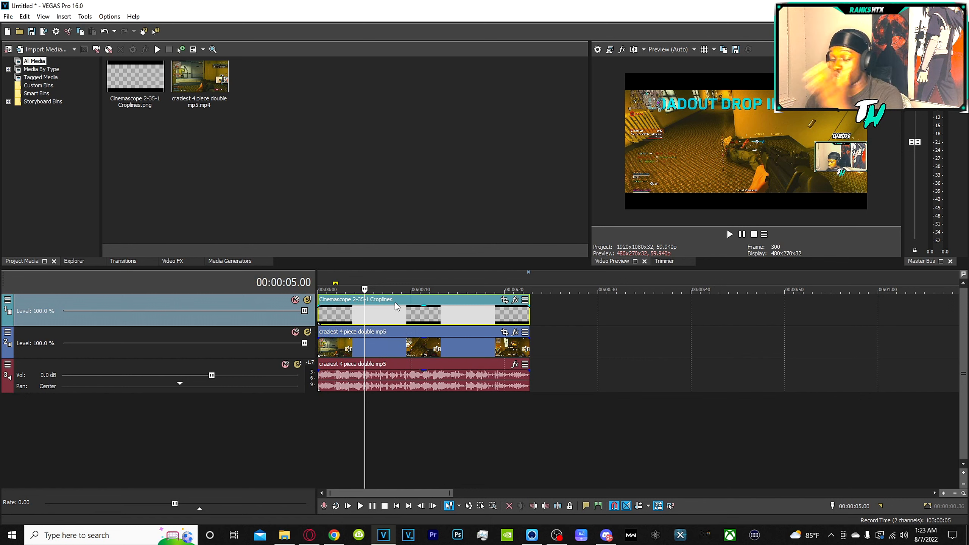
# Step: Add a marker named "start" at the beginning of the timeline
pyautogui.click(321, 314)
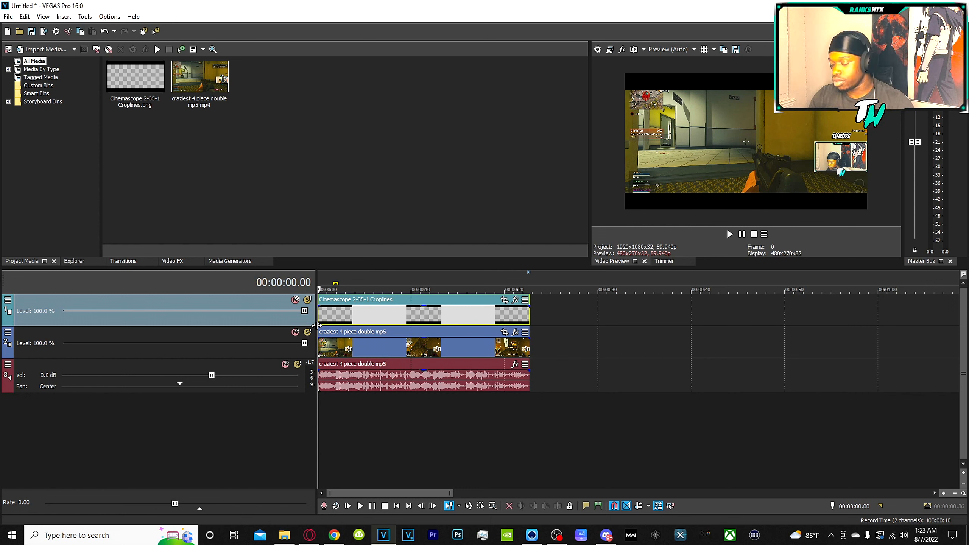
pyautogui.press('m')
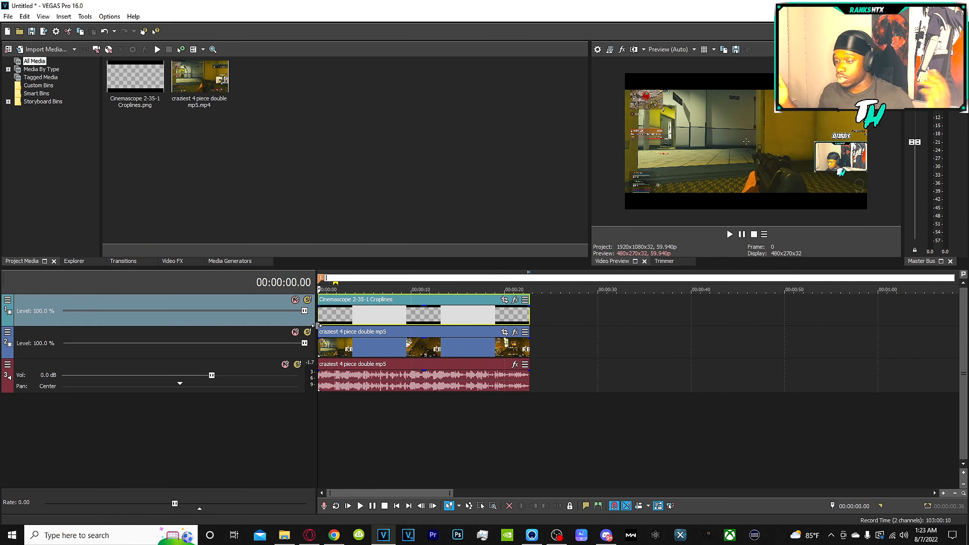
pyautogui.write('start')
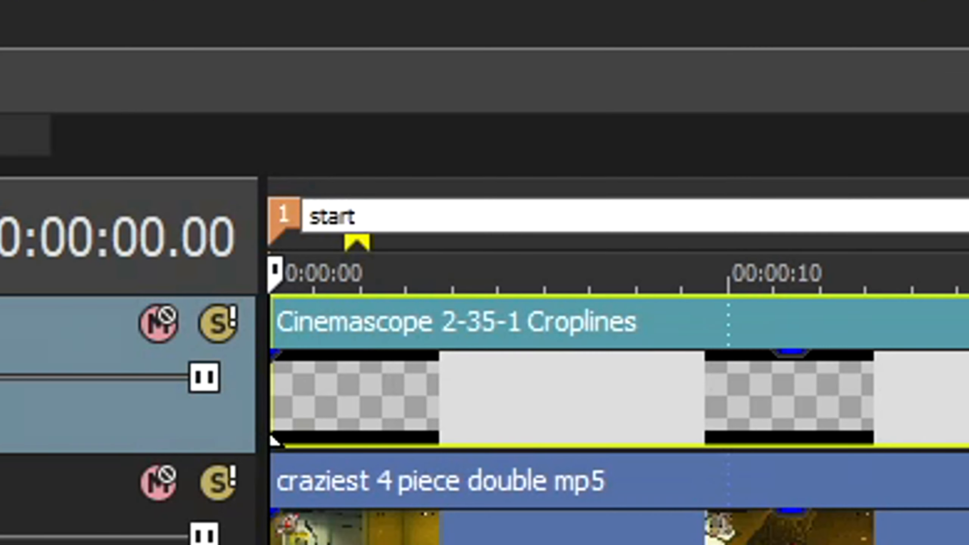
pyautogui.press('Return')
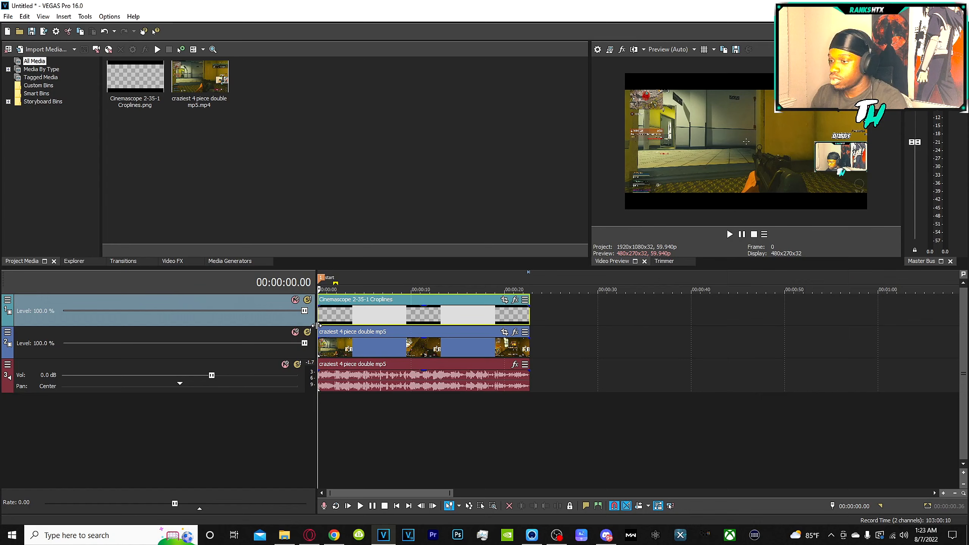
# Step: Add a marker named "end" at the end of the gameplay clip, at 00:00:22.42
pyautogui.click(529, 346)
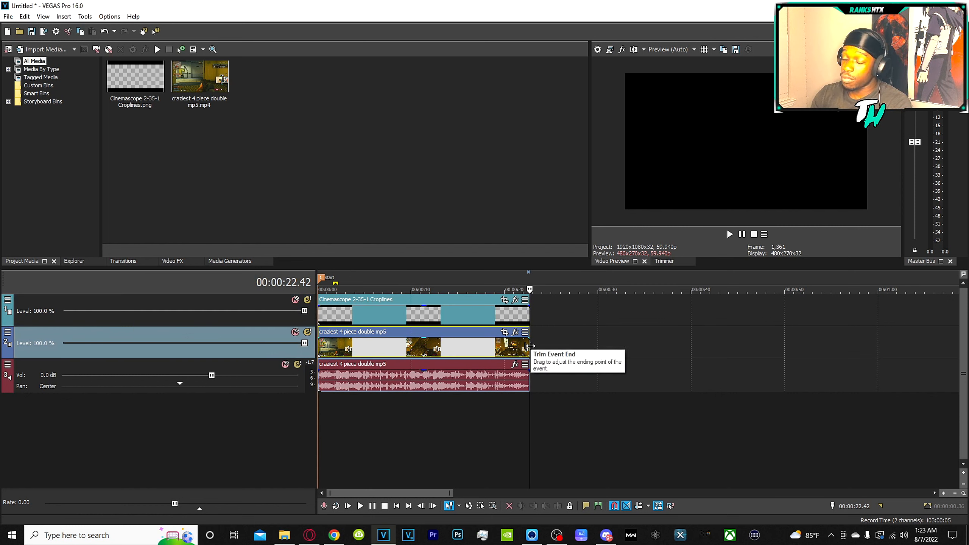
pyautogui.press('m')
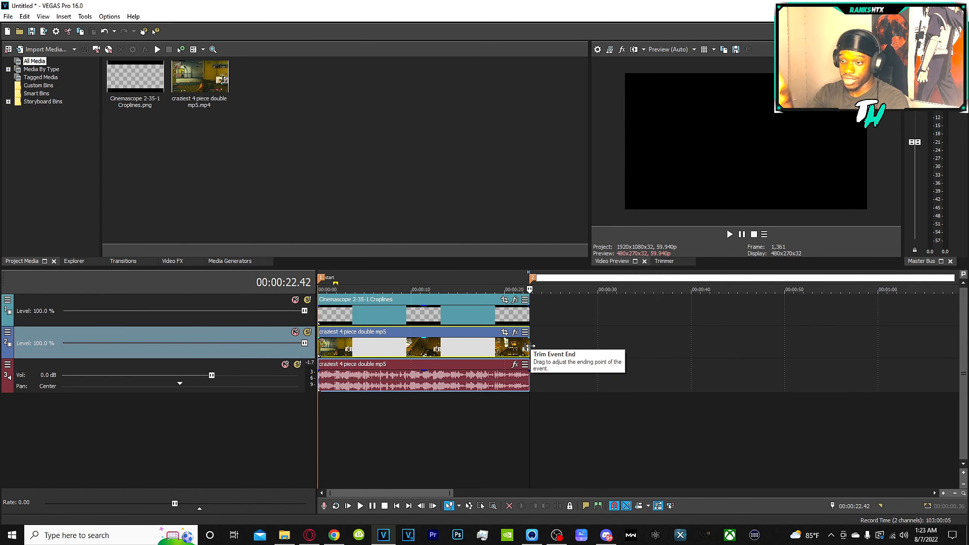
pyautogui.write('end')
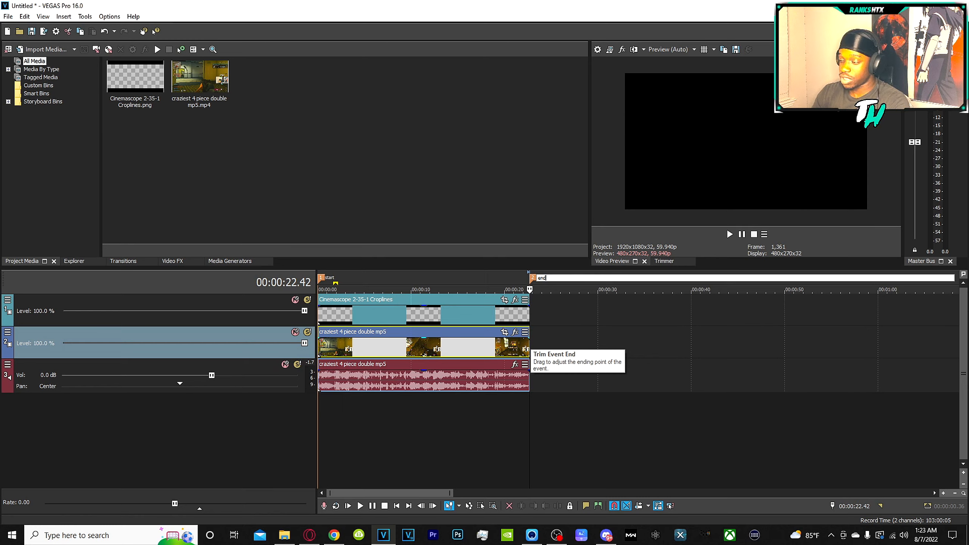
pyautogui.press('Return')
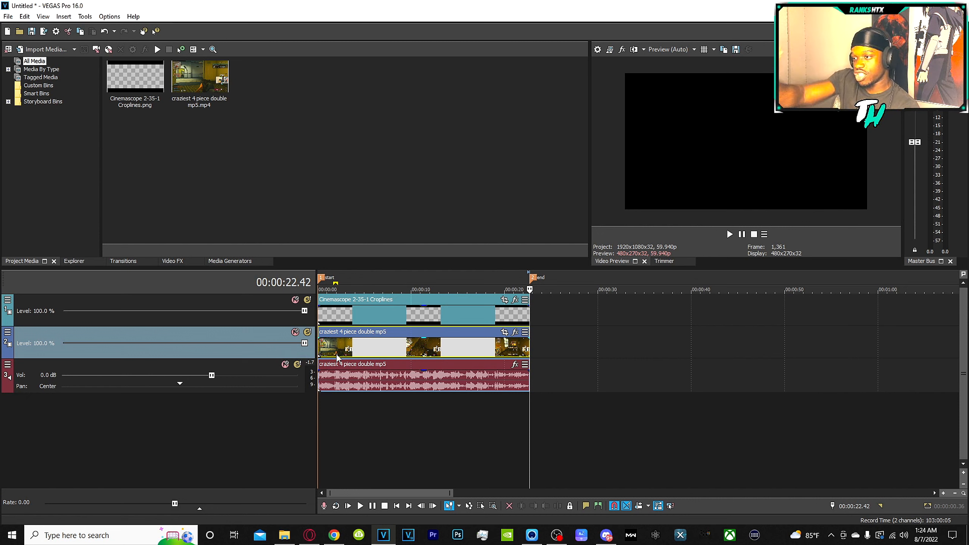
# Step: Split the gameplay clip's video and audio at 00:00:09.48
pyautogui.click(408, 399)
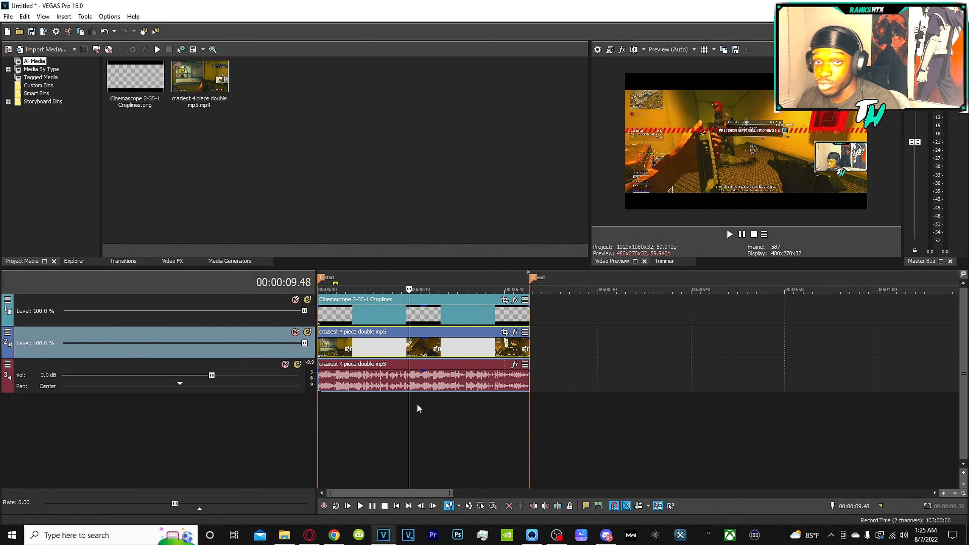
pyautogui.press('s')
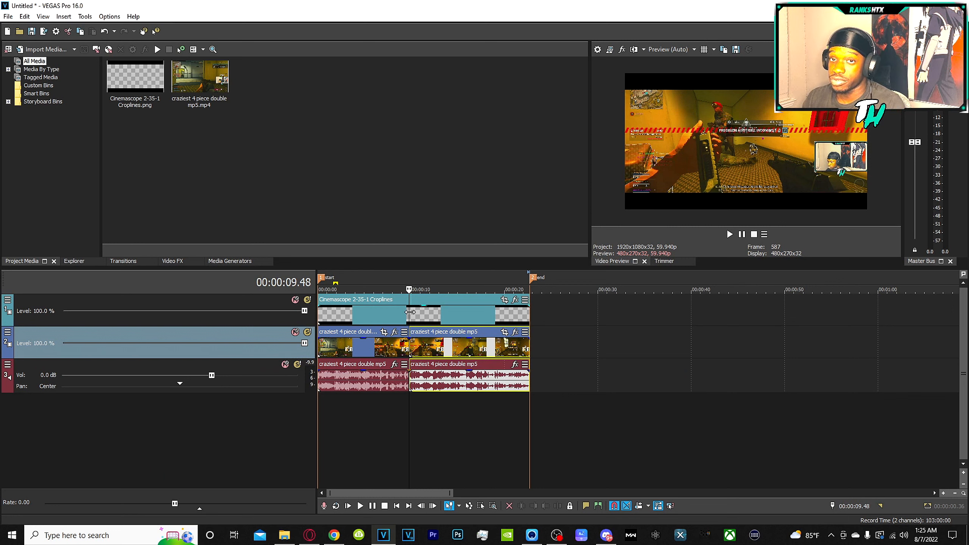
# Step: Split all tracks, croplines included, at 00:00:15.47, undo it, and split them all again at 00:00:15.54
pyautogui.click(822, 363)
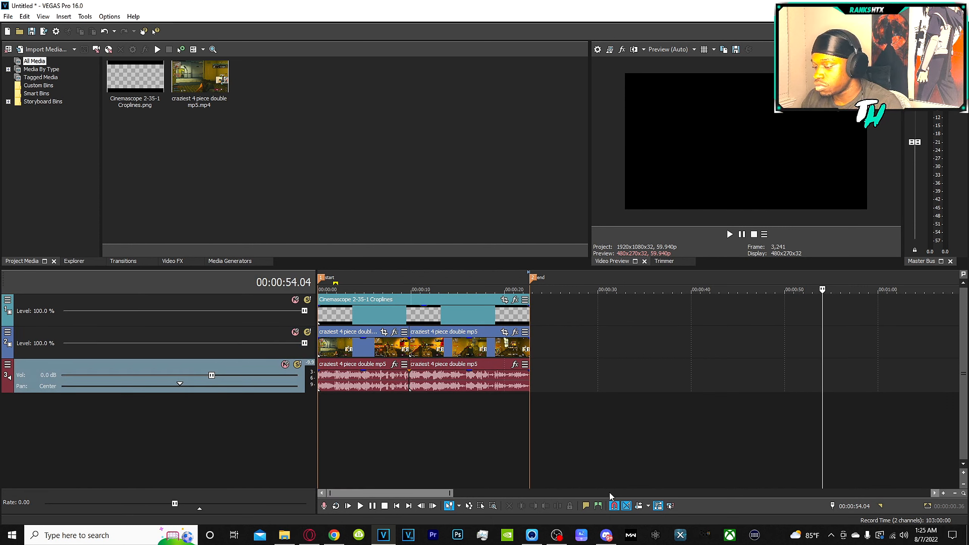
pyautogui.click(465, 419)
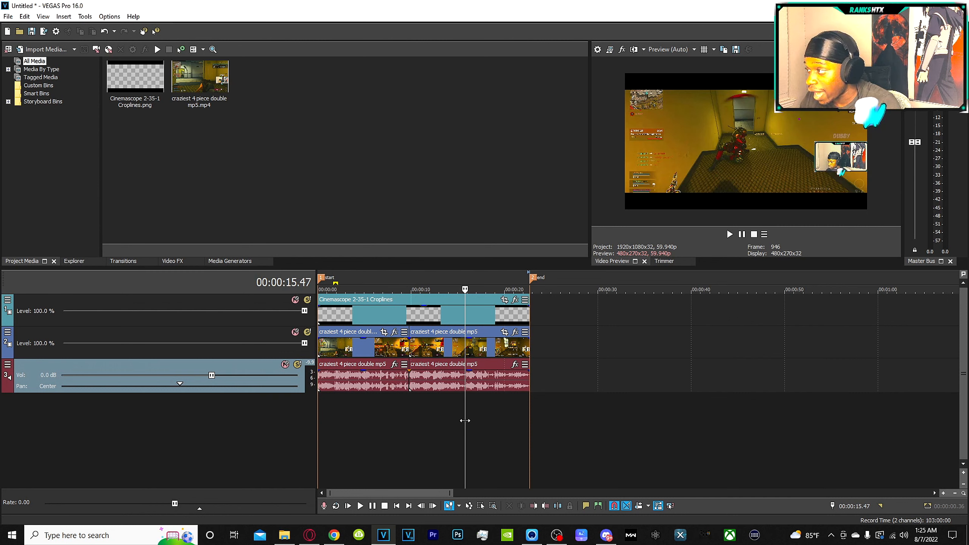
pyautogui.press('s')
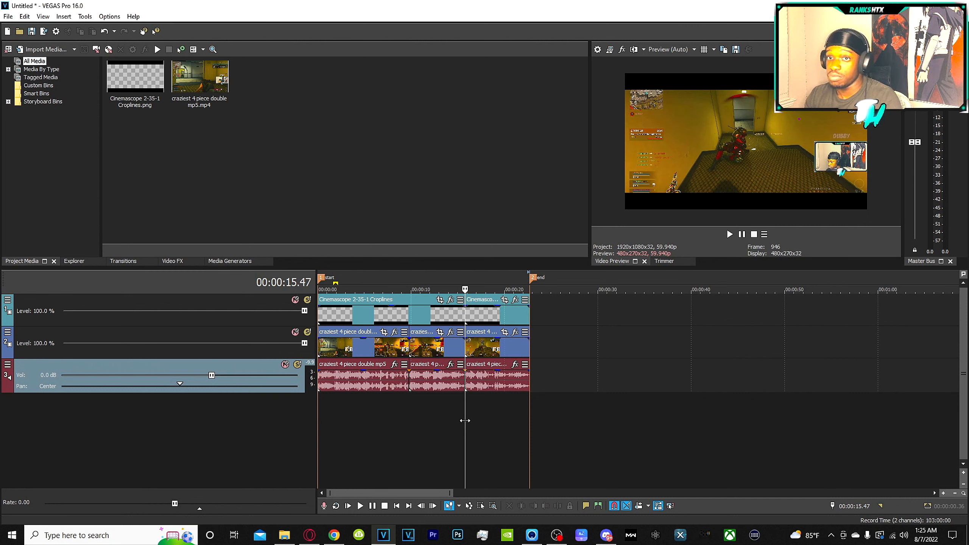
pyautogui.hotkey('ctrl', 'z')
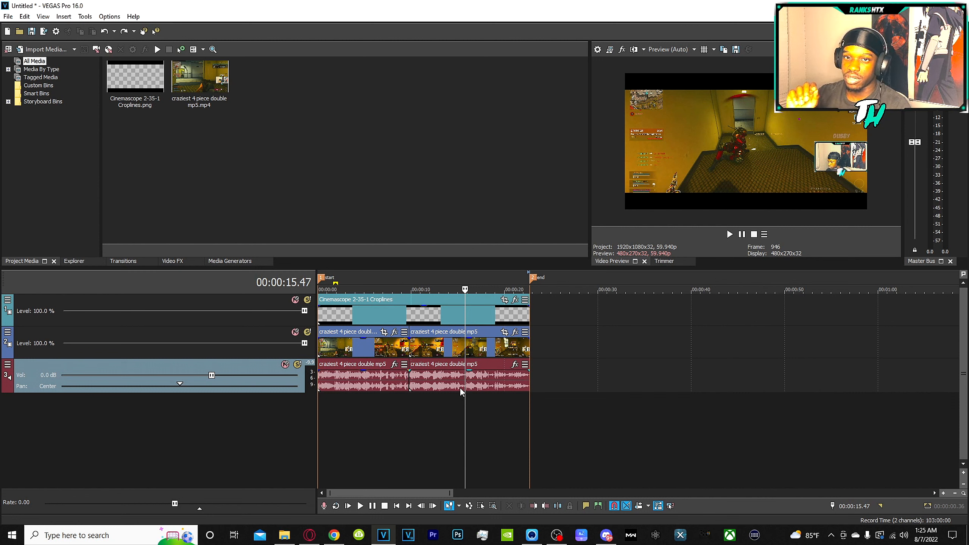
pyautogui.click(465, 407)
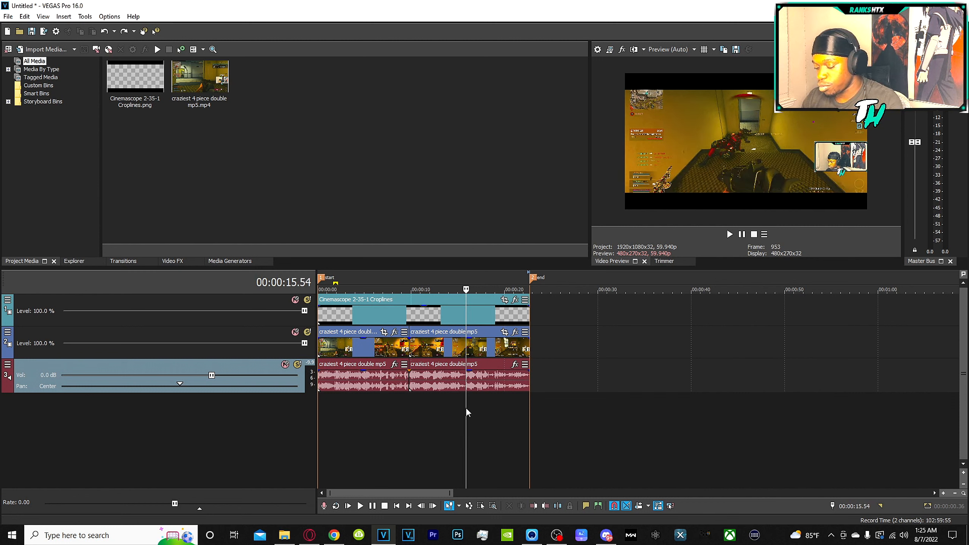
pyautogui.press('s')
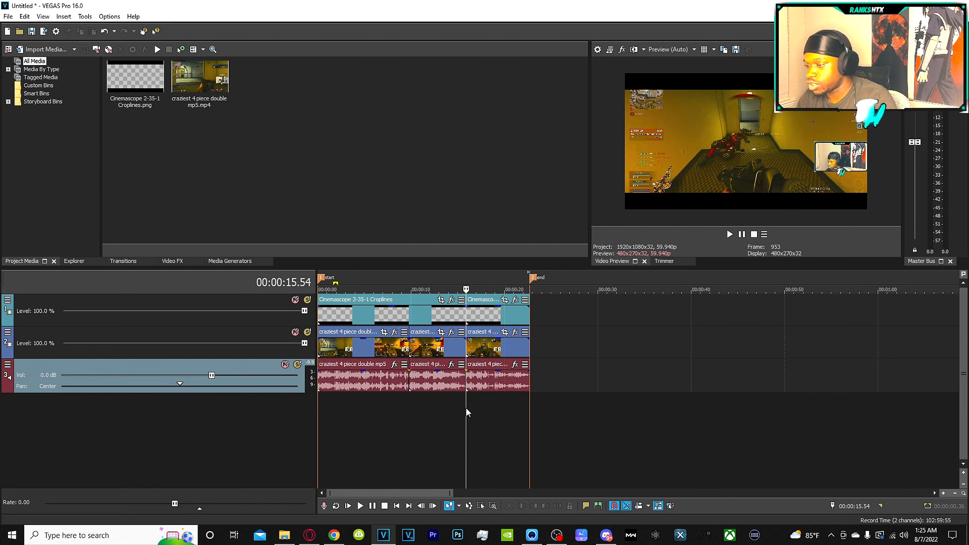
# Step: Split only the gameplay clip's video and audio at 00:00:15.57, and undo that split
pyautogui.scroll(4, 510, 386)
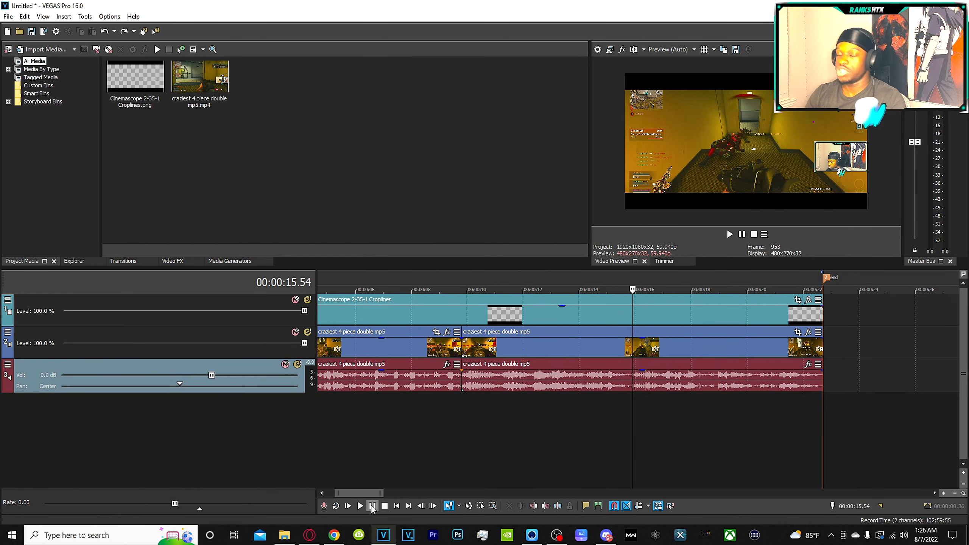
pyautogui.click(634, 353)
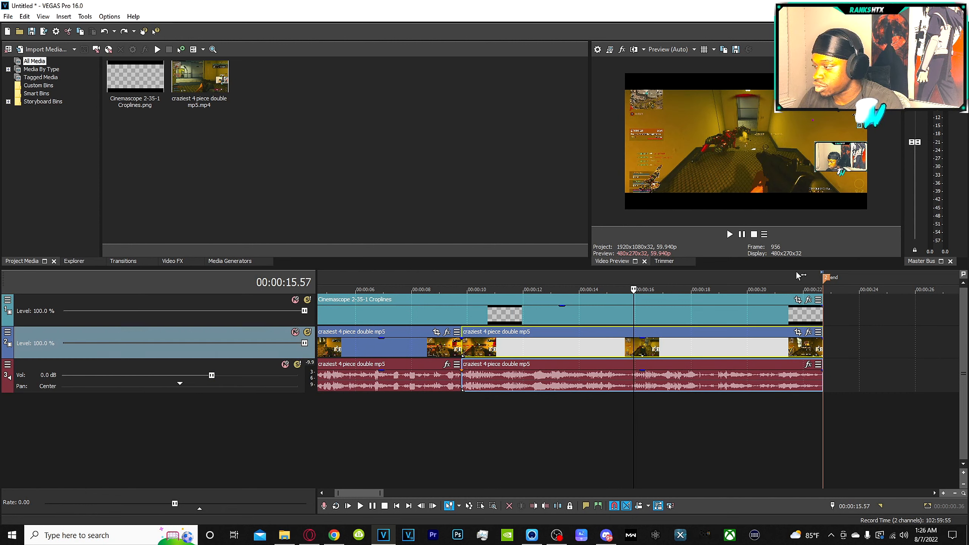
pyautogui.press('s')
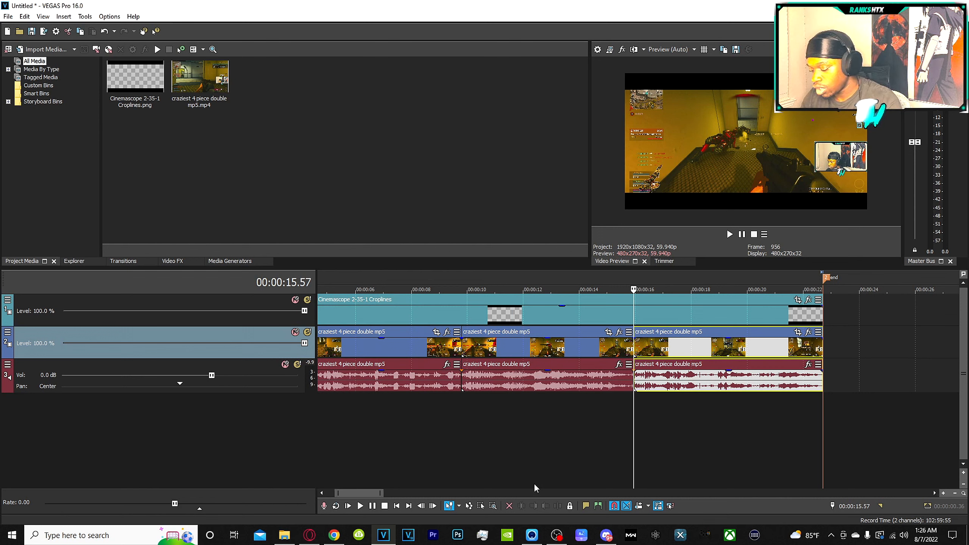
pyautogui.hotkey('ctrl', 'z')
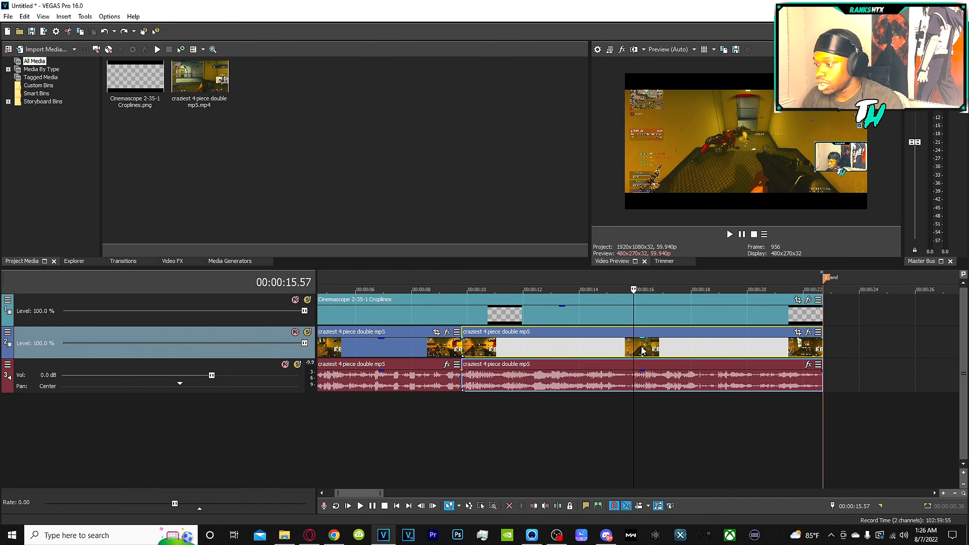
# Step: With no event selected, split all tracks including the croplines at 00:00:15.57, and undo that split
pyautogui.click(652, 439)
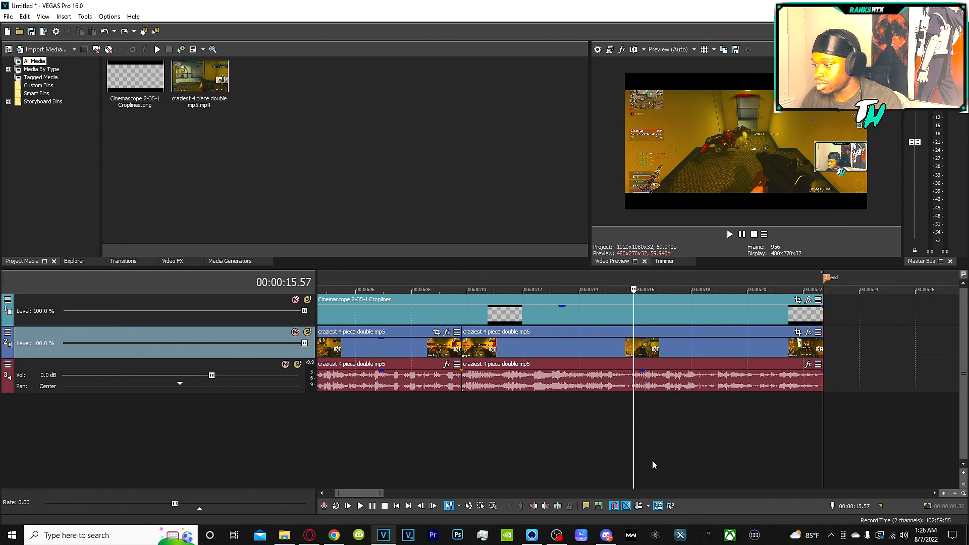
pyautogui.press('s')
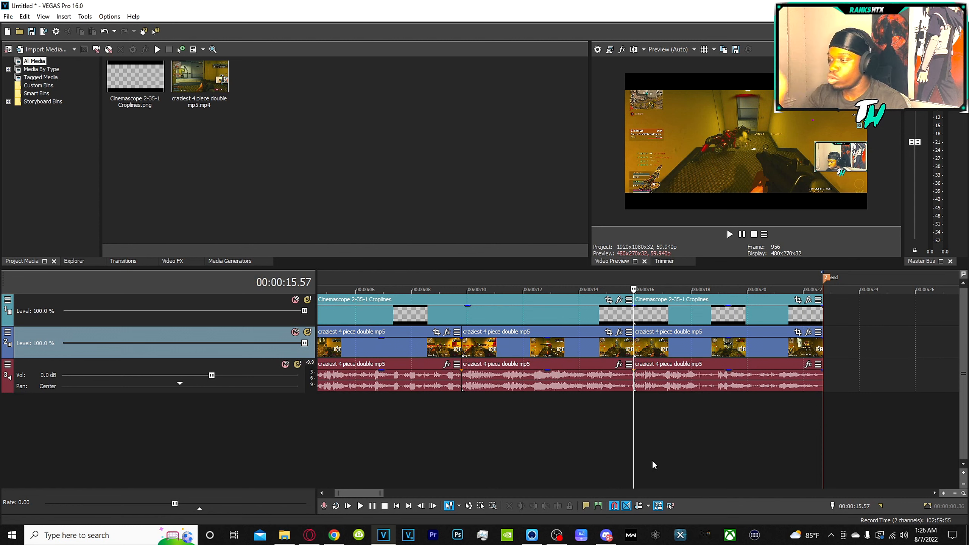
pyautogui.hotkey('ctrl', 'z')
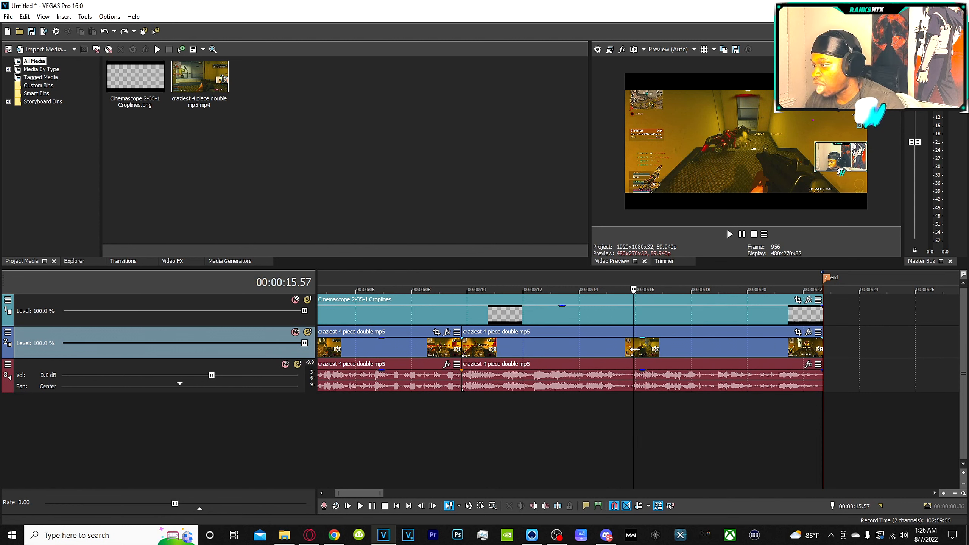
# Step: Split only the gameplay clip's video and audio at 00:00:15.52, and select the last gameplay piece
pyautogui.click(632, 351)
pyautogui.press('s')
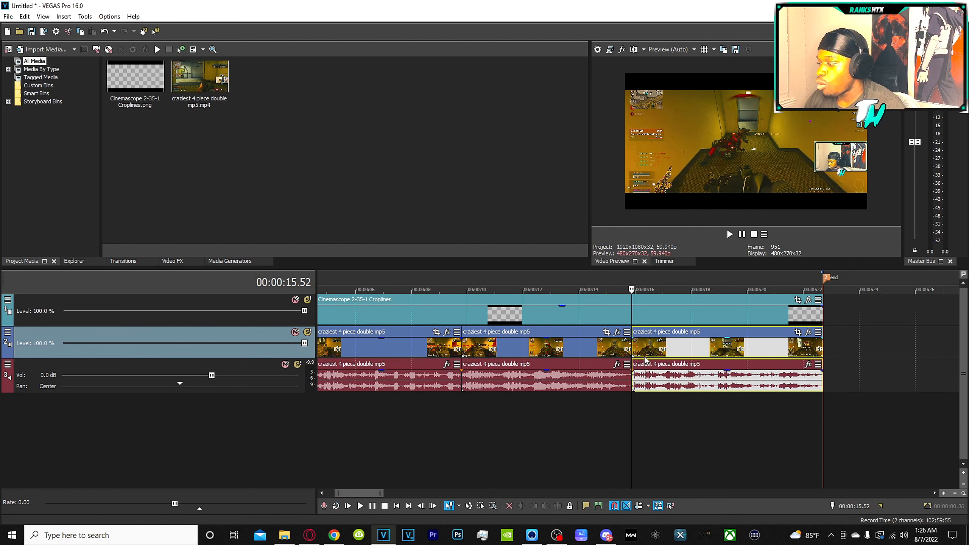
pyautogui.click(644, 358)
pyautogui.click(755, 355)
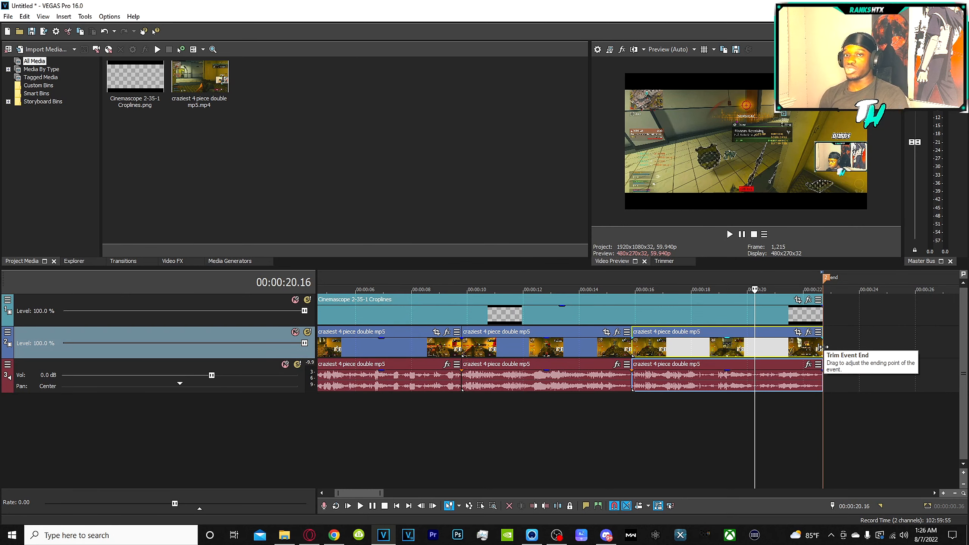
# Step: Time-compress the last gameplay piece to 400% speed and play it back from 00:00:15.52
pyautogui.press('ctrl')
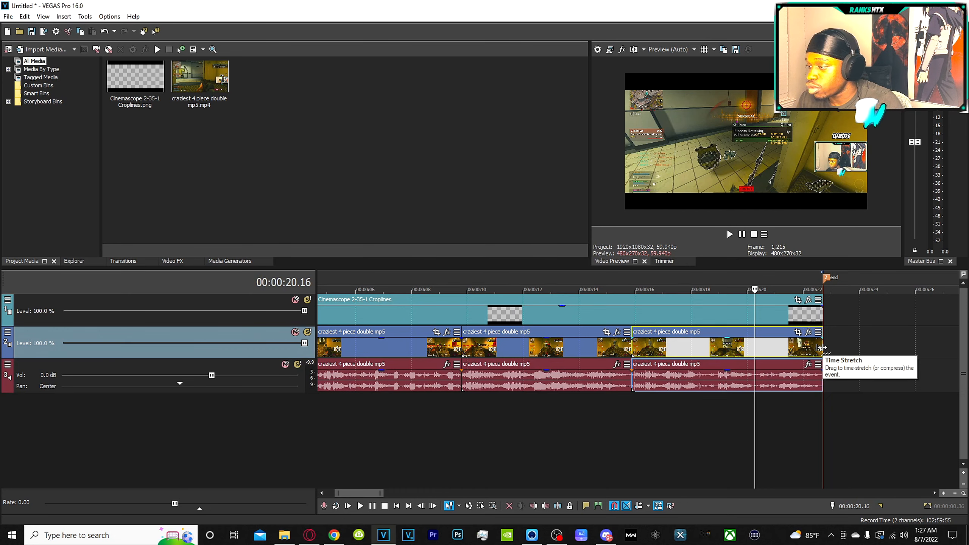
pyautogui.moveTo(819, 348); pyautogui.dragTo(587, 344)
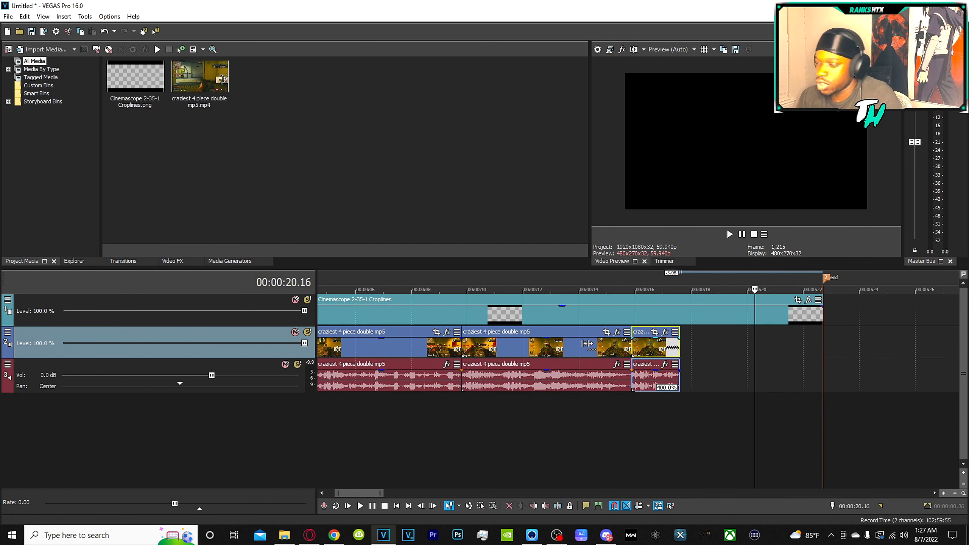
pyautogui.click(628, 427)
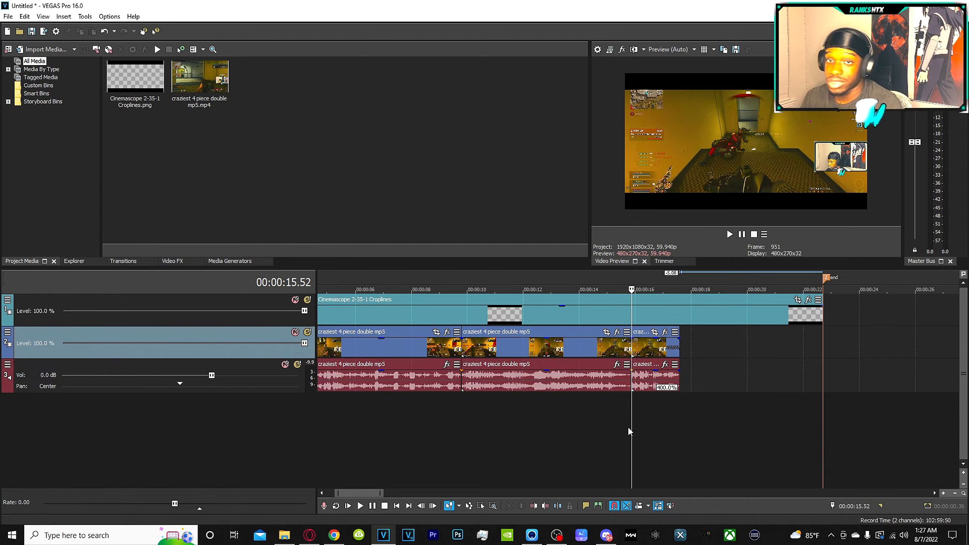
pyautogui.press('space')
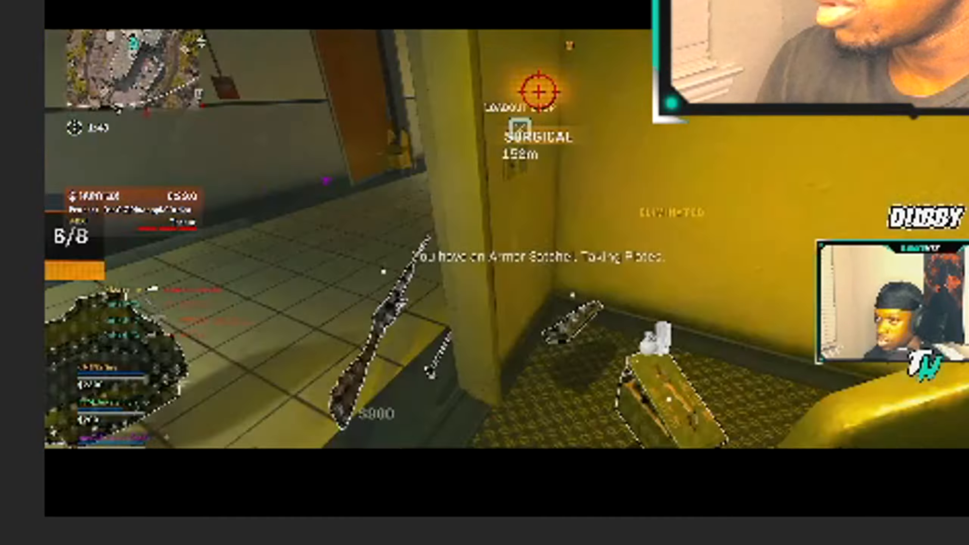
pyautogui.press('space')
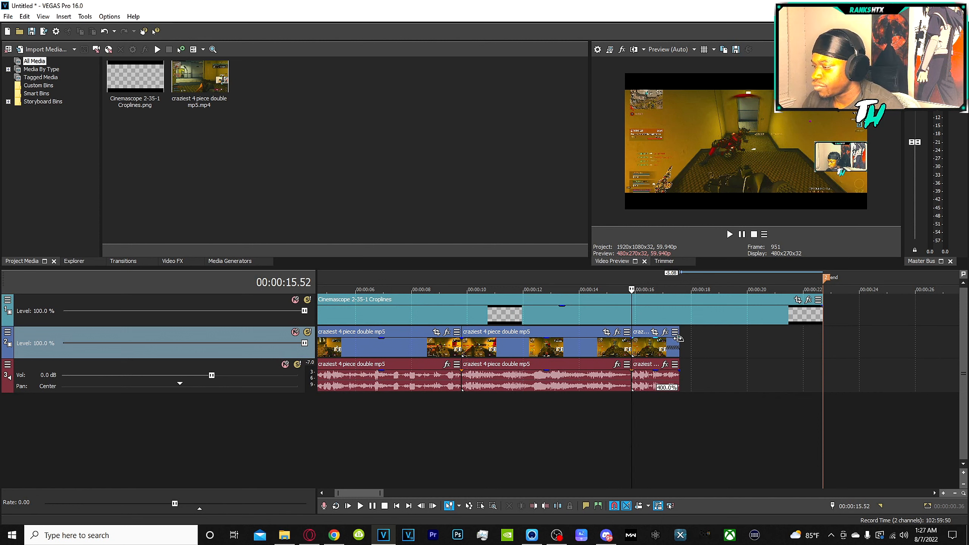
# Step: Time-stretch the last gameplay piece back to 100.0% speed so it ends at the end marker at 00:00:22.42
pyautogui.moveTo(676, 343); pyautogui.dragTo(821, 348)
pyautogui.click(822, 348)
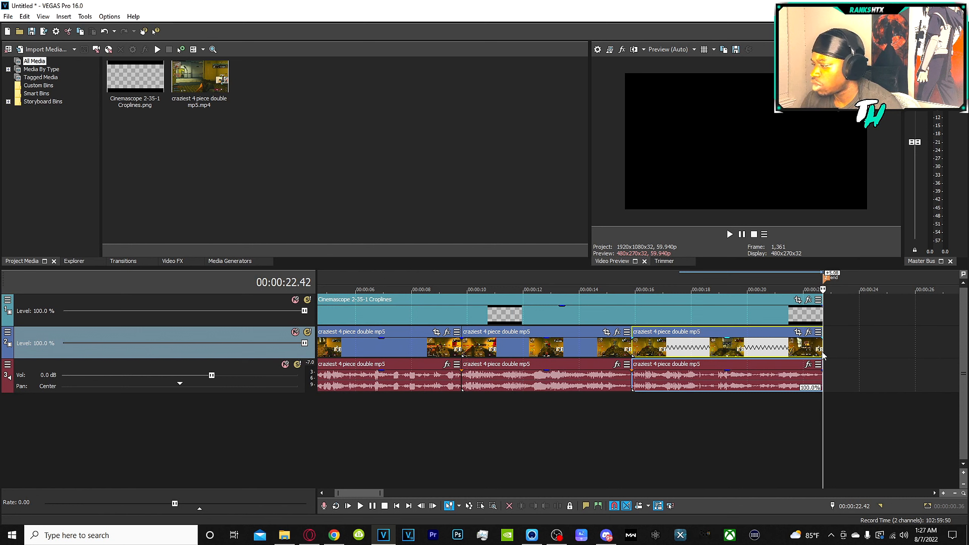
pyautogui.moveTo(822, 347); pyautogui.dragTo(818, 344)
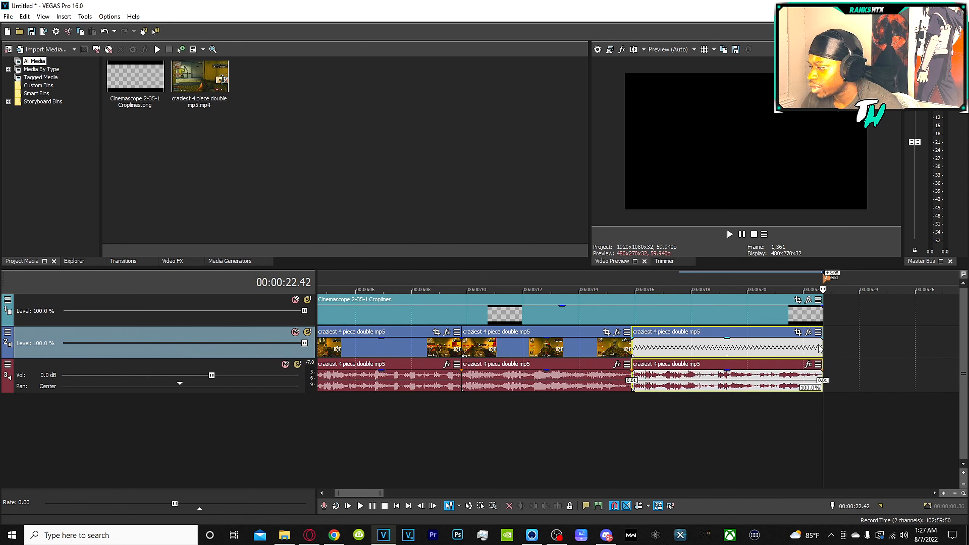
pyautogui.hotkey('ctrl', 'z')
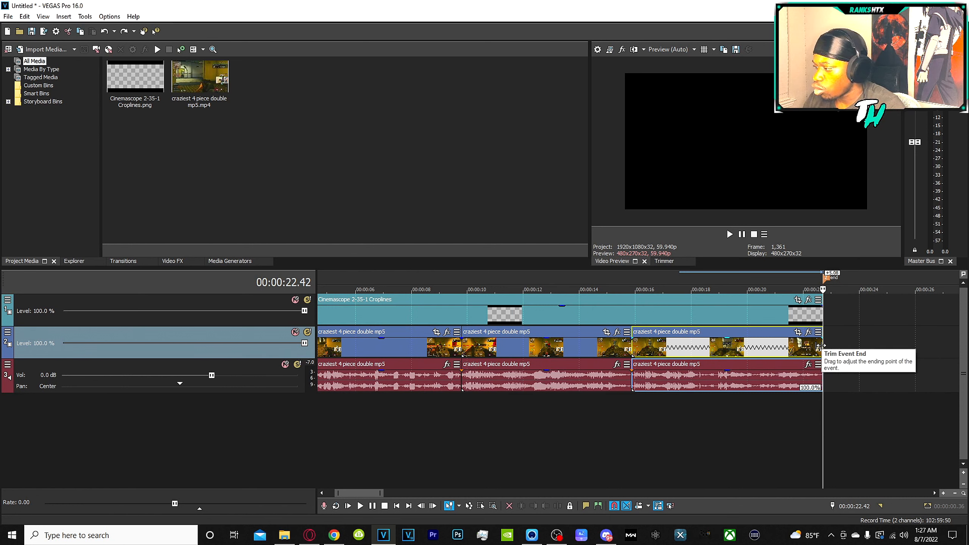
pyautogui.moveTo(819, 346)
pyautogui.mouseDown()
pyautogui.moveTo(830, 346)
pyautogui.moveTo(820, 346)
pyautogui.mouseUp()
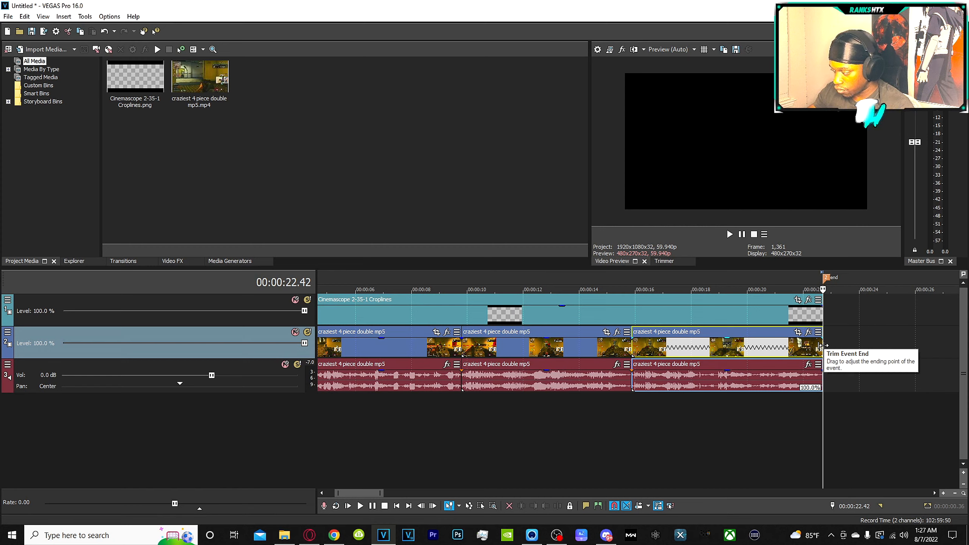
# Step: Slow the last gameplay piece to about 60.9% speed, and undo the stretching together with the split at 00:00:15.52
pyautogui.moveTo(820, 346); pyautogui.dragTo(947, 354)
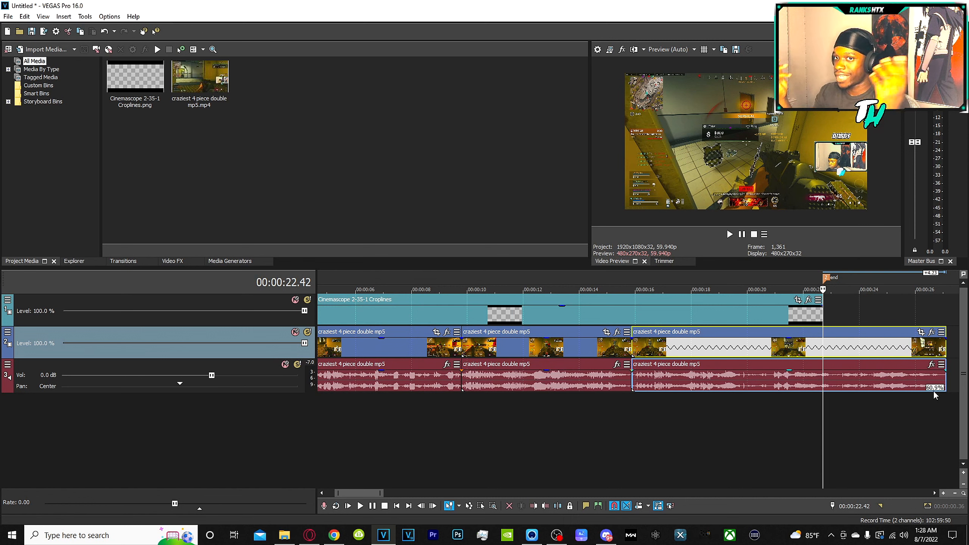
pyautogui.hotkey('ctrl', 'z')
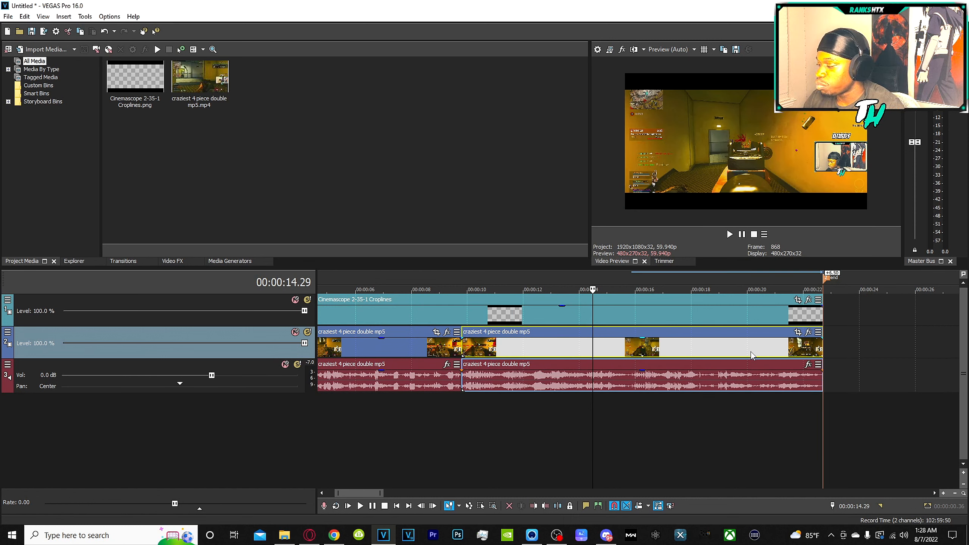
# Step: Split the second gameplay piece's video and audio at 00:00:18.54, leaving the croplines whole
pyautogui.scroll(-5, 703, 351)
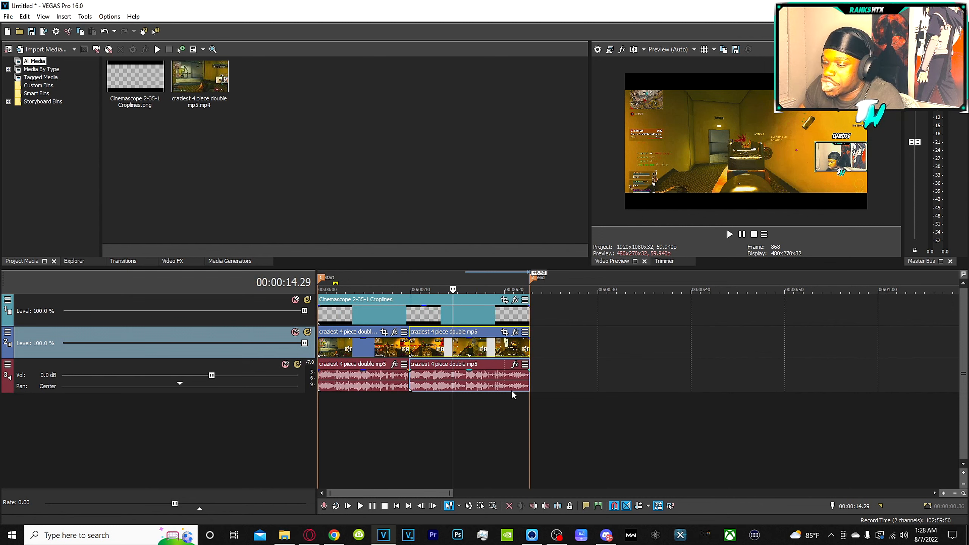
pyautogui.scroll(4, 506, 393)
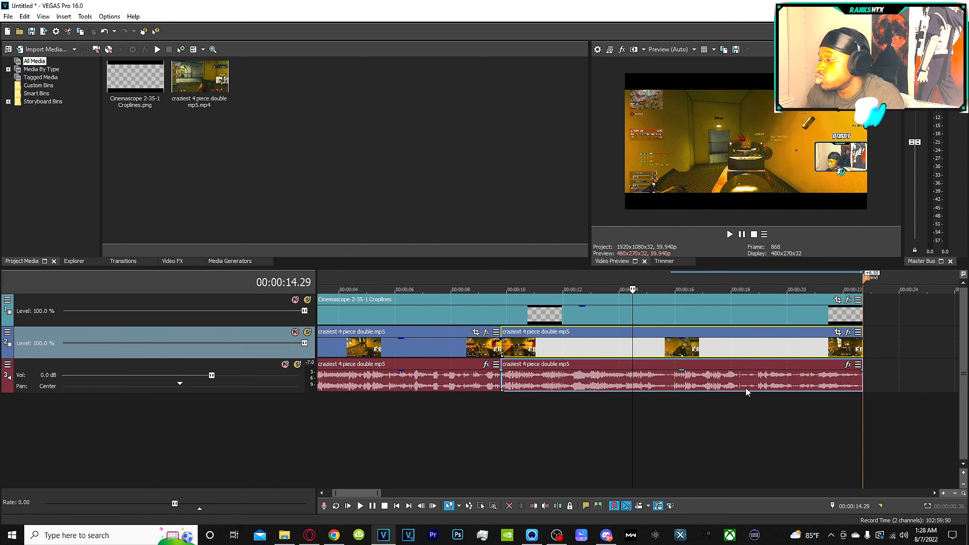
pyautogui.click(756, 381)
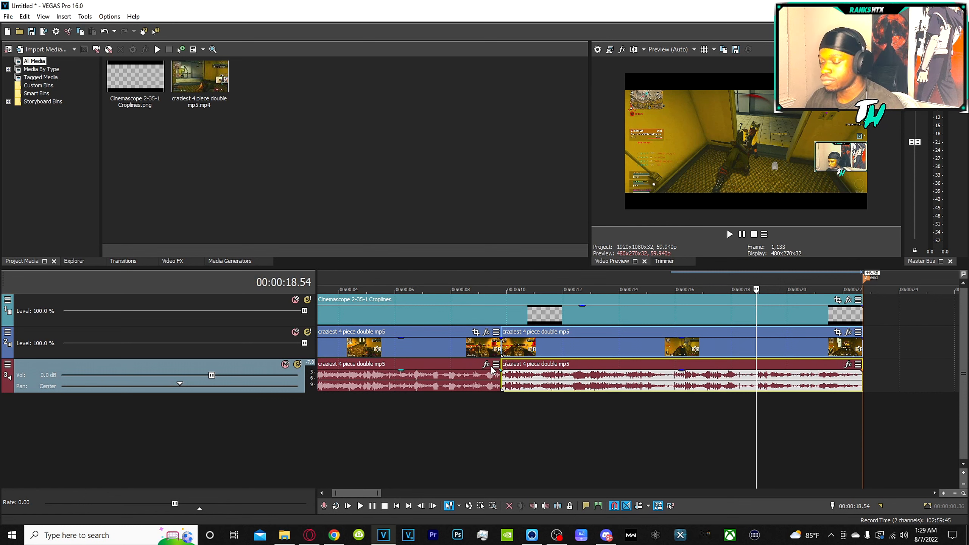
pyautogui.press('s')
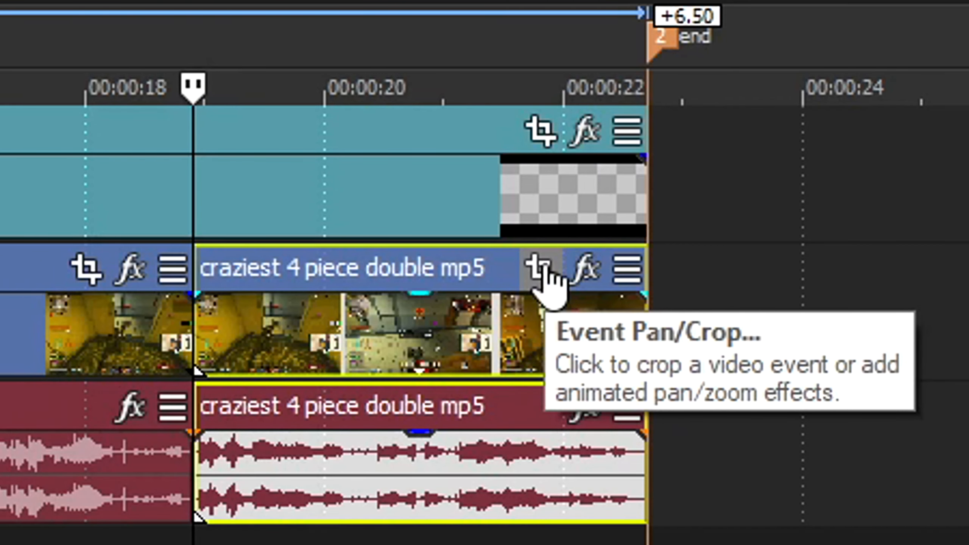
# Step: Enlarge the Pan/Crop frame of the last gameplay piece to about 2,372 wide by 1,334.2 high, keeping it centred
pyautogui.click(540, 269)
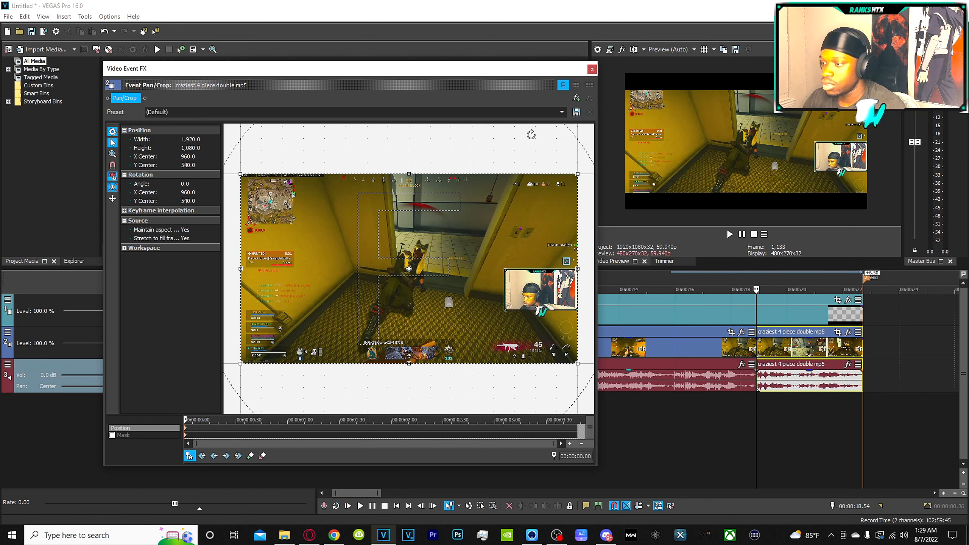
pyautogui.scroll(-3, 435, 250)
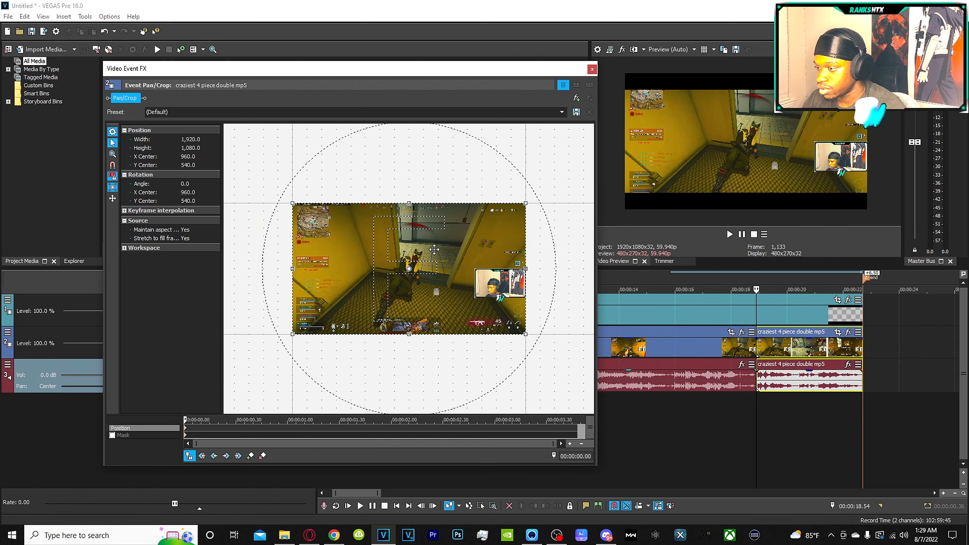
pyautogui.scroll(1, 460, 291)
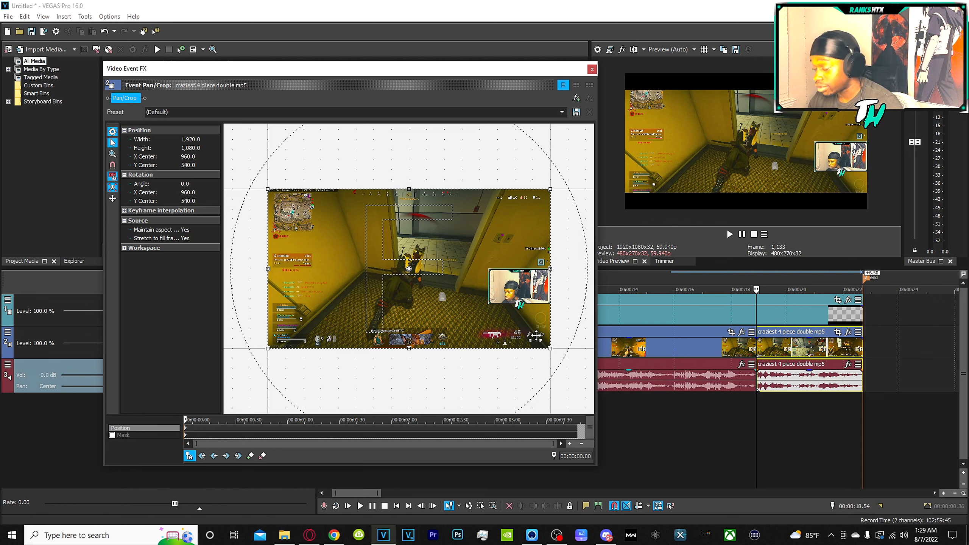
pyautogui.moveTo(551, 349); pyautogui.dragTo(584, 376)
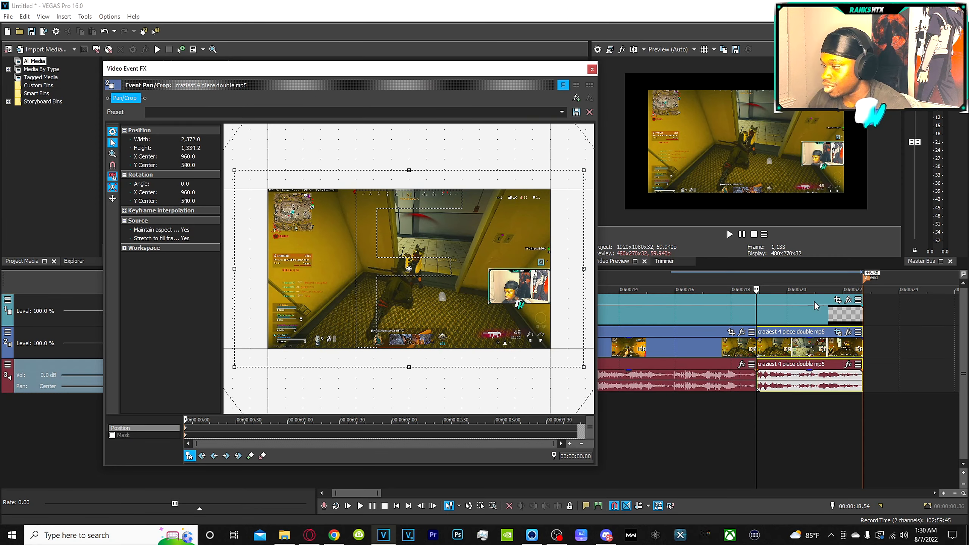
pyautogui.click(592, 69)
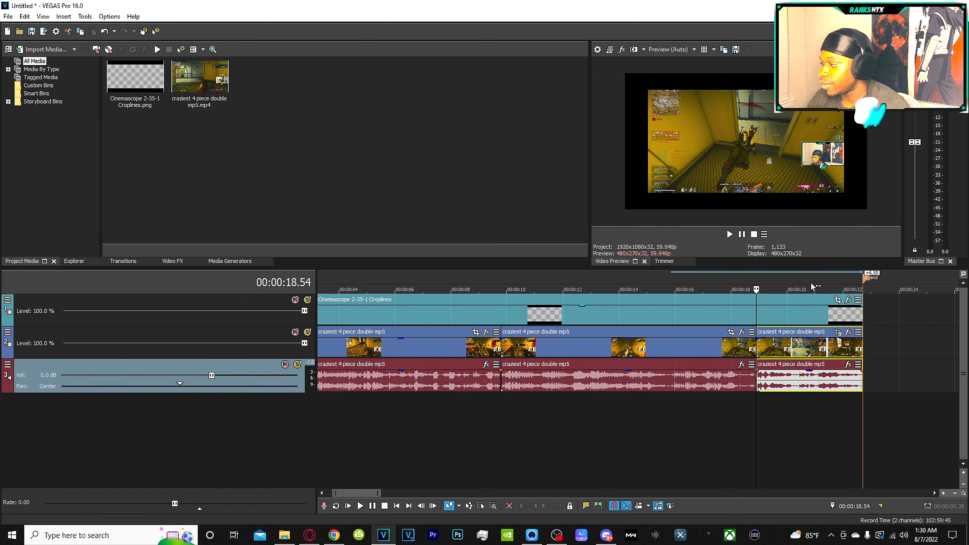
# Step: Split the croplines at 00:00:18.54 and delete the part above the last gameplay piece
pyautogui.click(765, 323)
pyautogui.press('s')
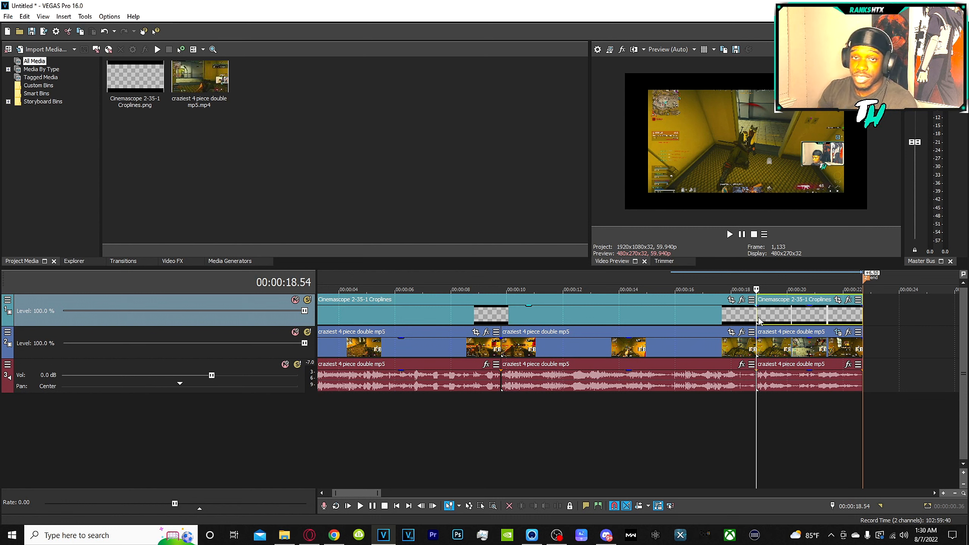
pyautogui.press('Delete')
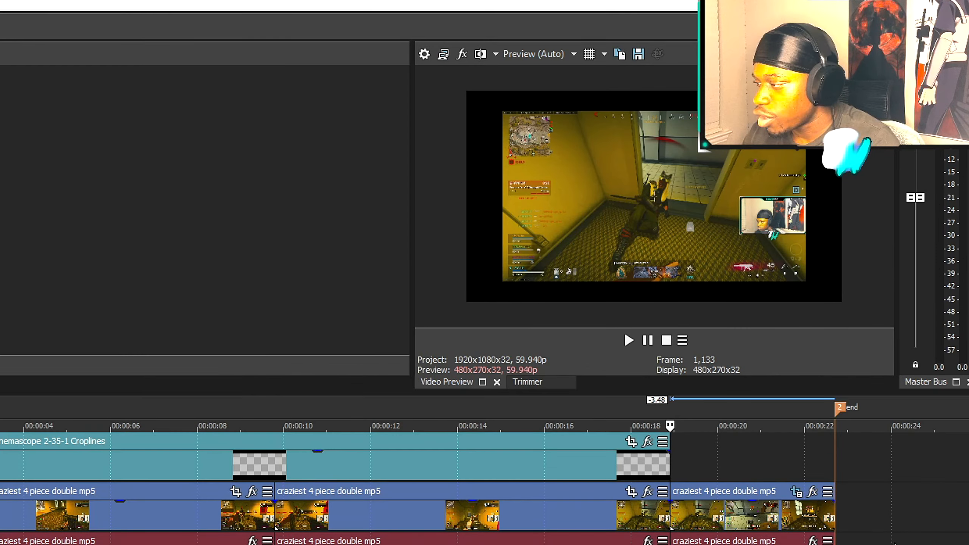
# Step: Shrink the last gameplay piece's Pan/Crop frame to about 932.3 wide by 524.4 high, keeping it centred
pyautogui.click(795, 491)
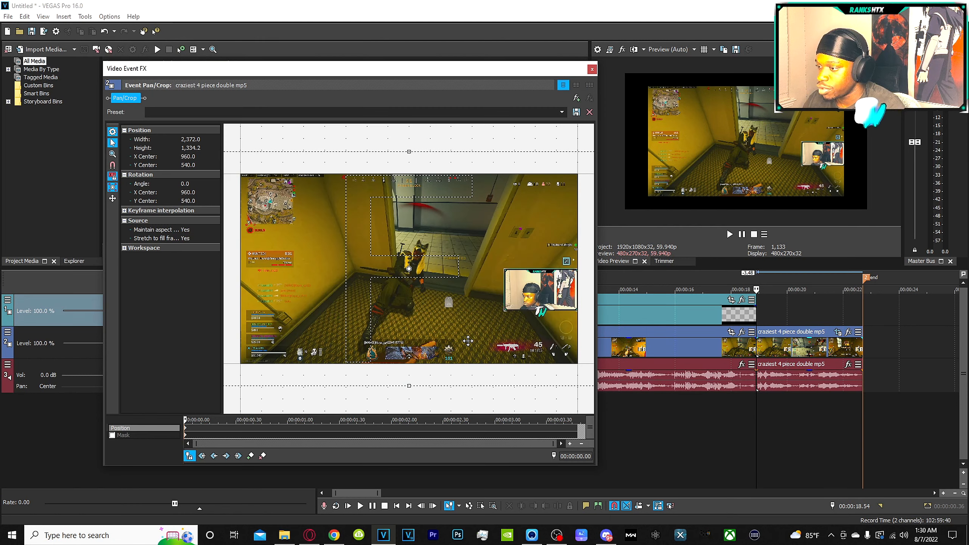
pyautogui.scroll(-1, 471, 339)
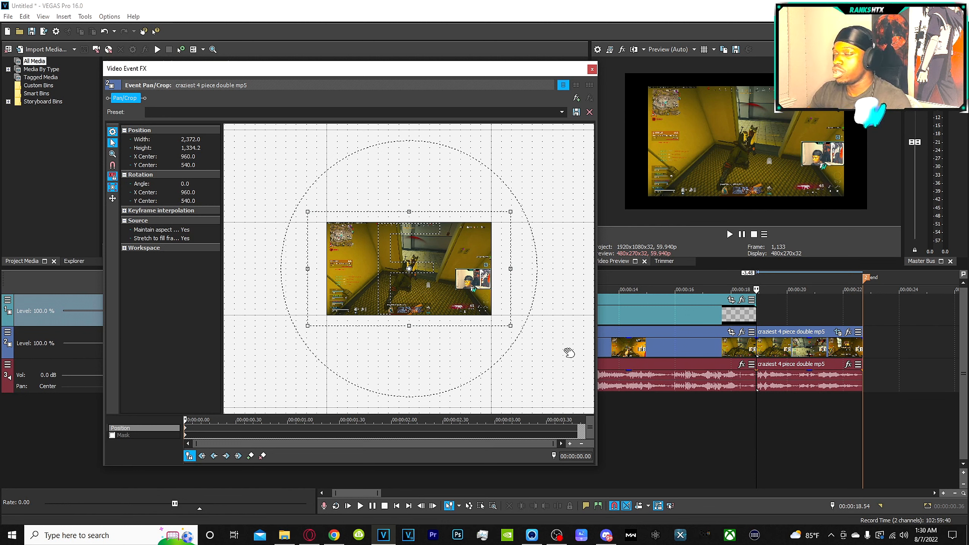
pyautogui.moveTo(510, 323); pyautogui.dragTo(488, 318)
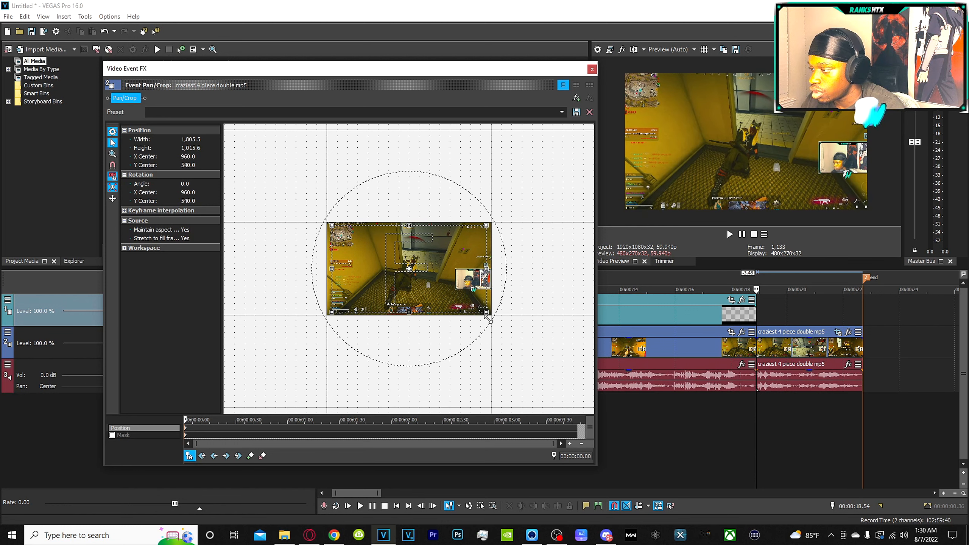
pyautogui.moveTo(489, 319); pyautogui.dragTo(448, 304)
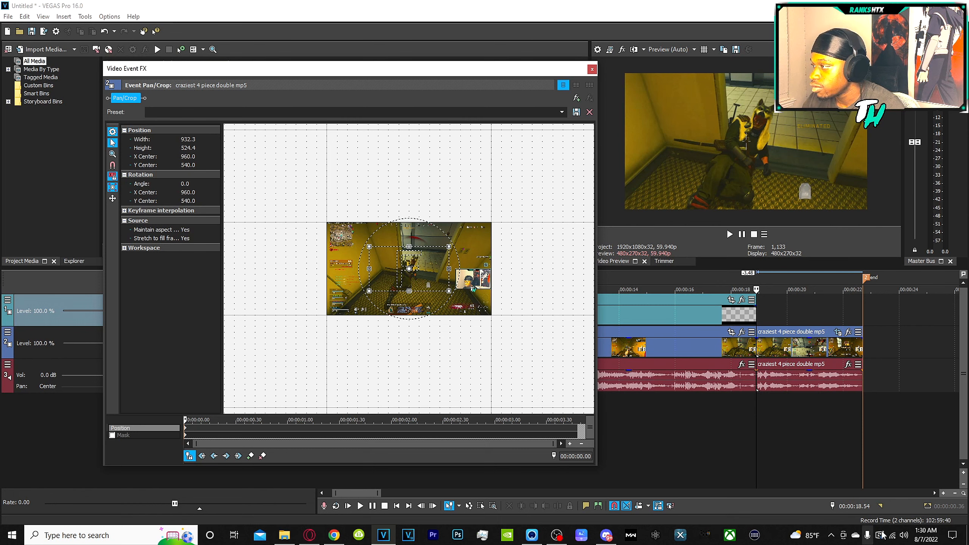
pyautogui.click(592, 69)
# Step: Play the cut into the last gameplay piece from 00:00:17.53, and return the cursor to 00:00:18.54
pyautogui.click(727, 428)
pyautogui.press('space')
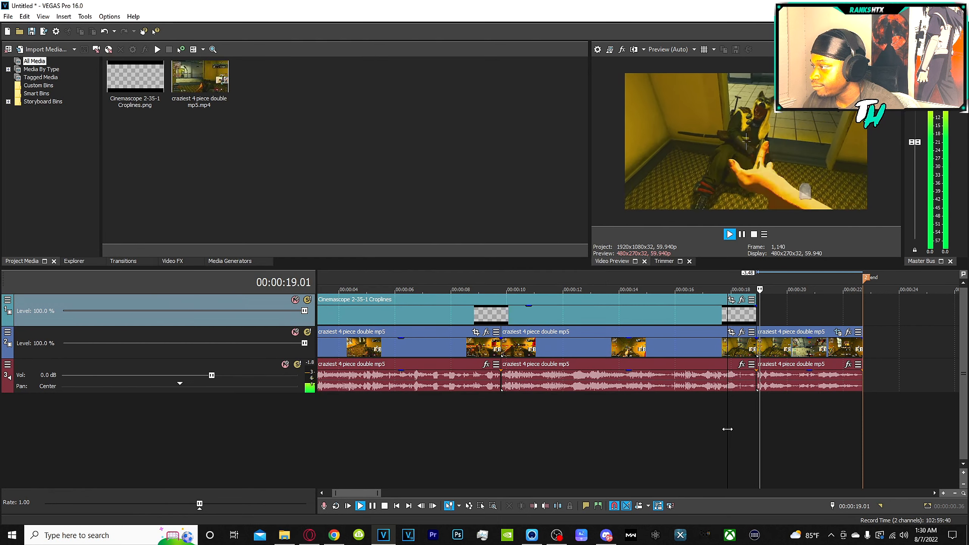
pyautogui.press('space')
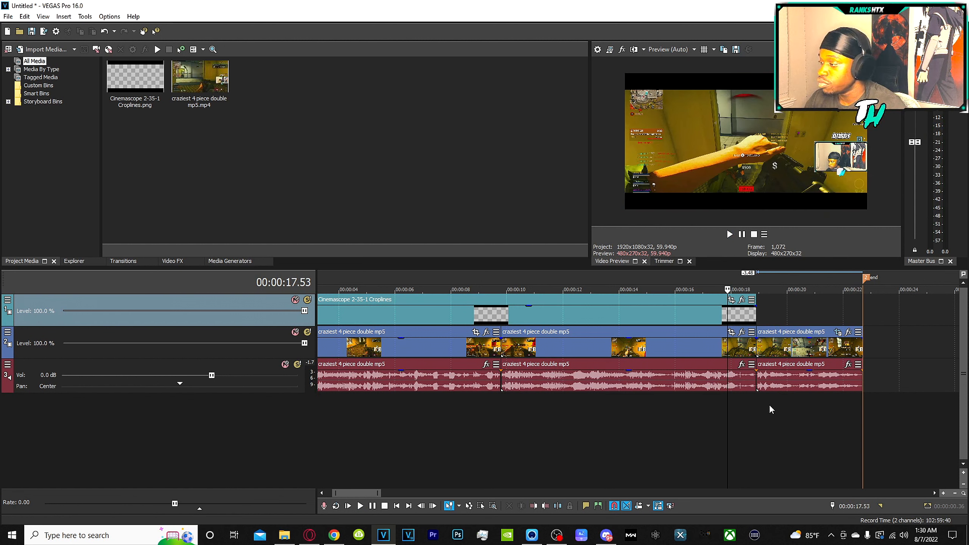
pyautogui.click(756, 400)
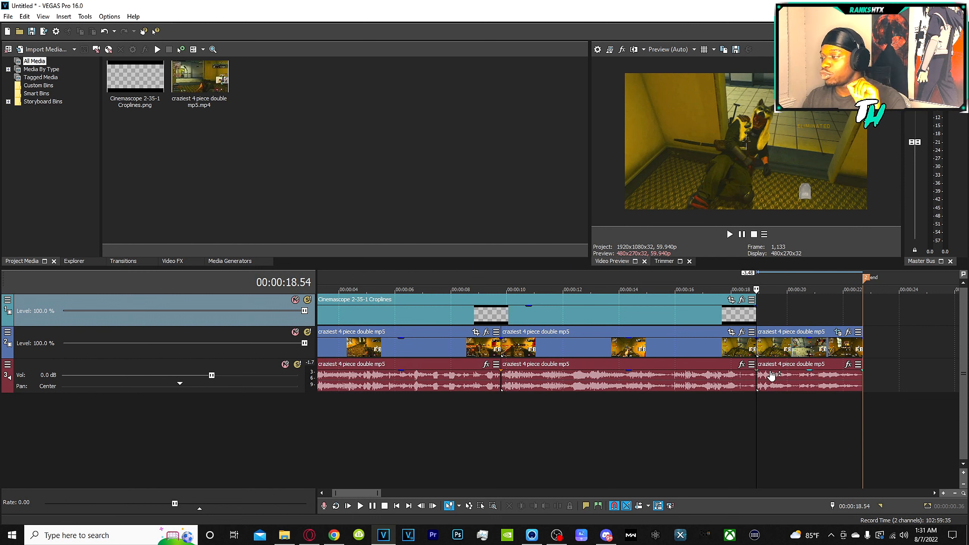
# Step: Add a Pan/Crop position keyframe just after 00:00:02.00 in the last gameplay piece and play back the zoom animation
pyautogui.click(759, 342)
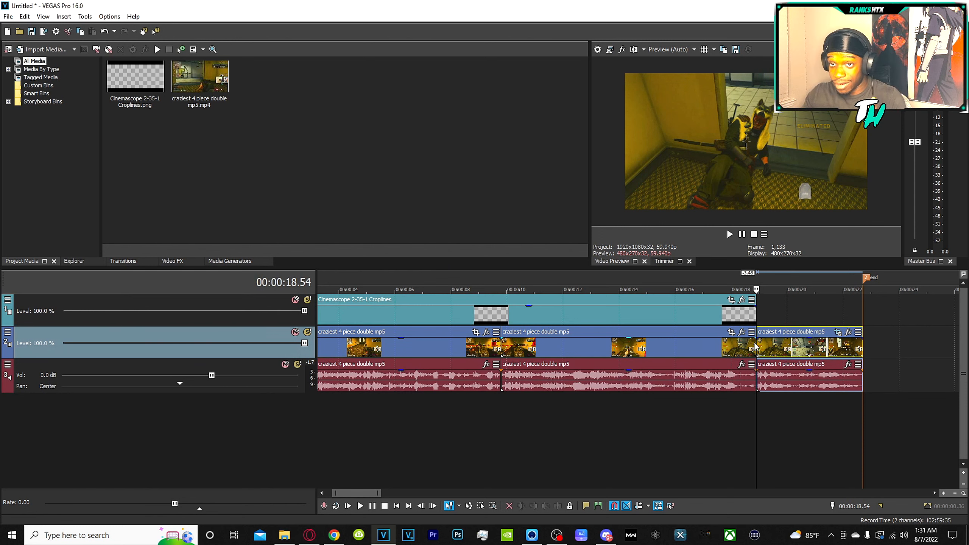
pyautogui.scroll(-3, 754, 344)
pyautogui.scroll(4, 755, 346)
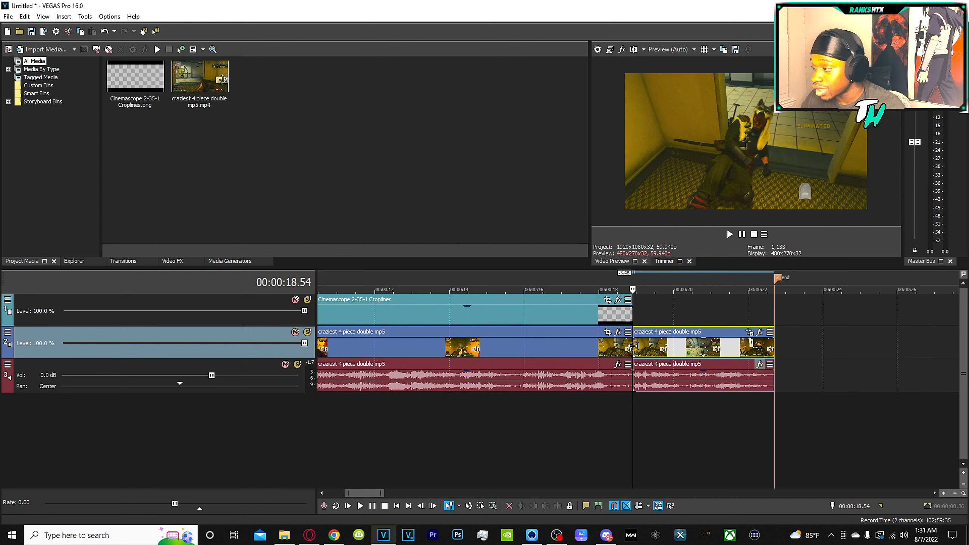
pyautogui.click(747, 332)
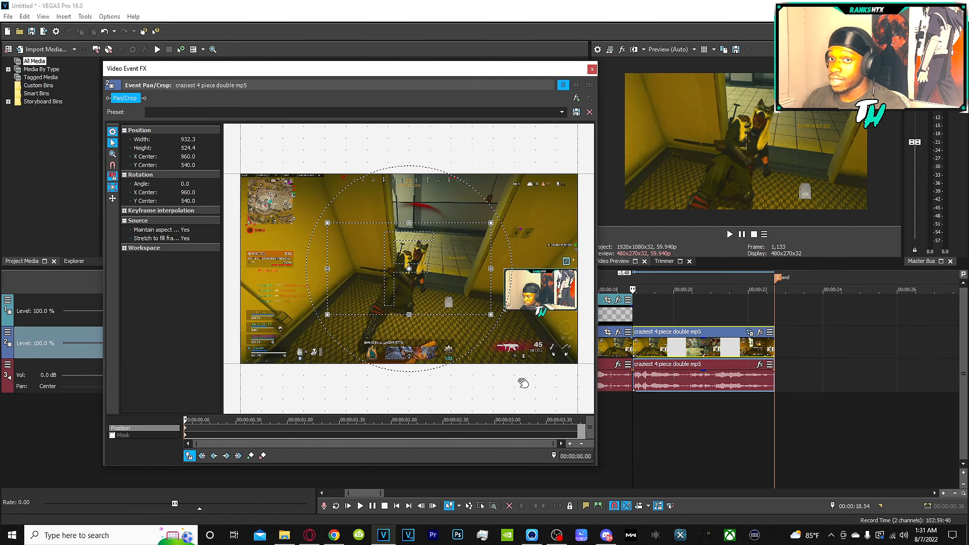
pyautogui.click(713, 310)
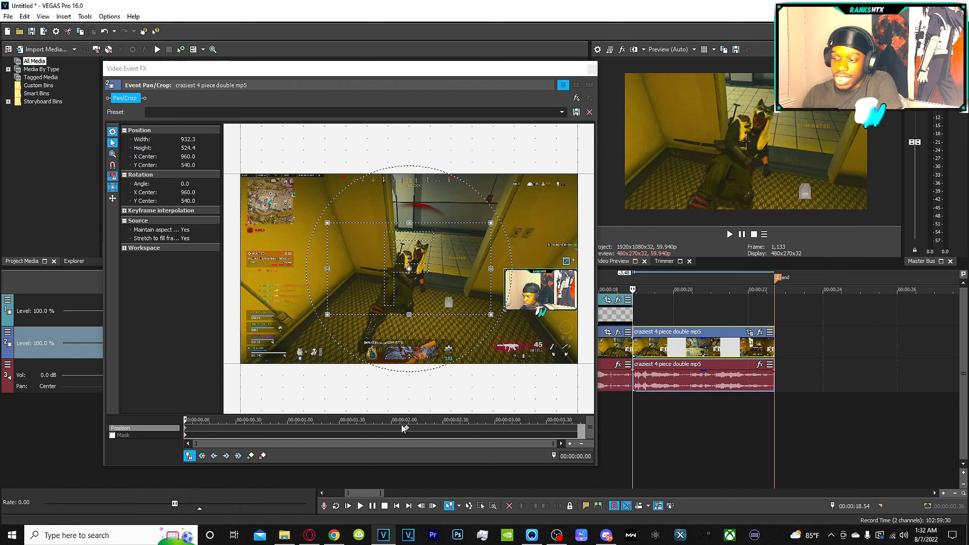
pyautogui.click(406, 427)
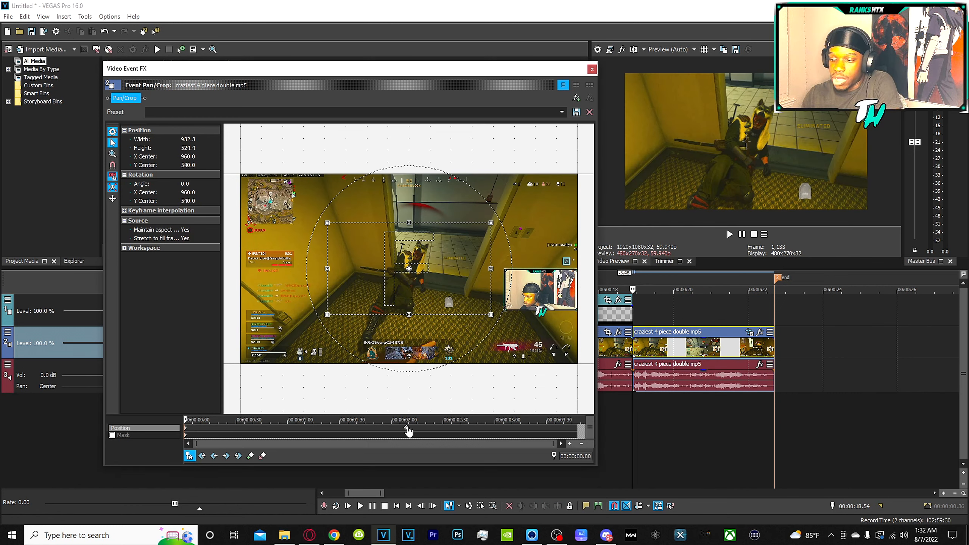
pyautogui.press('space')
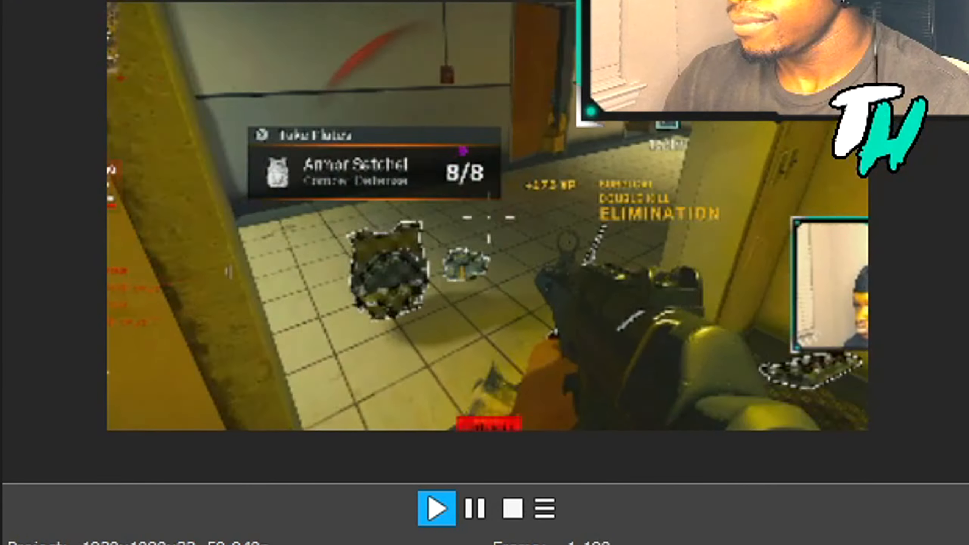
pyautogui.press('space')
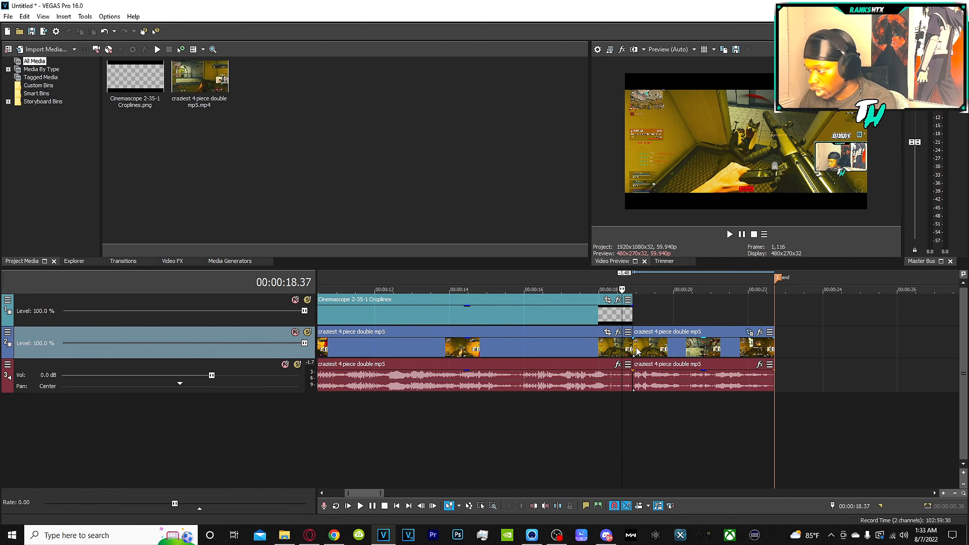
# Step: Delete the Pan/Crop position keyframe just after 00:00:02.00 from the last gameplay piece
pyautogui.click(635, 351)
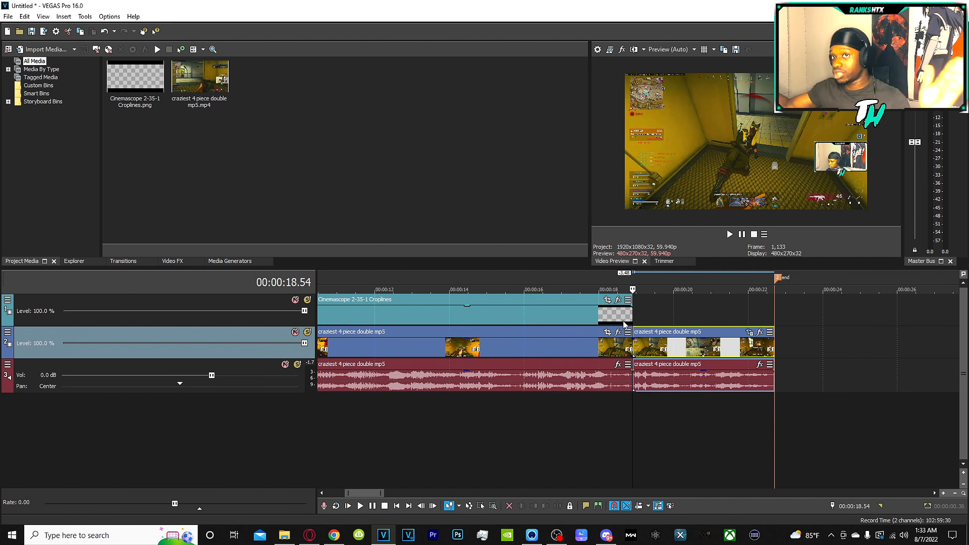
pyautogui.click(748, 331)
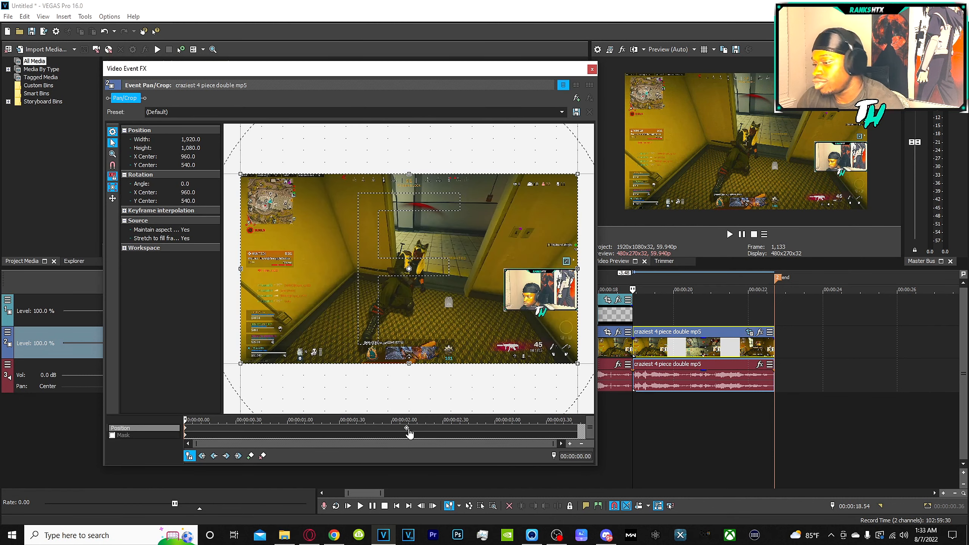
pyautogui.doubleClick(406, 430)
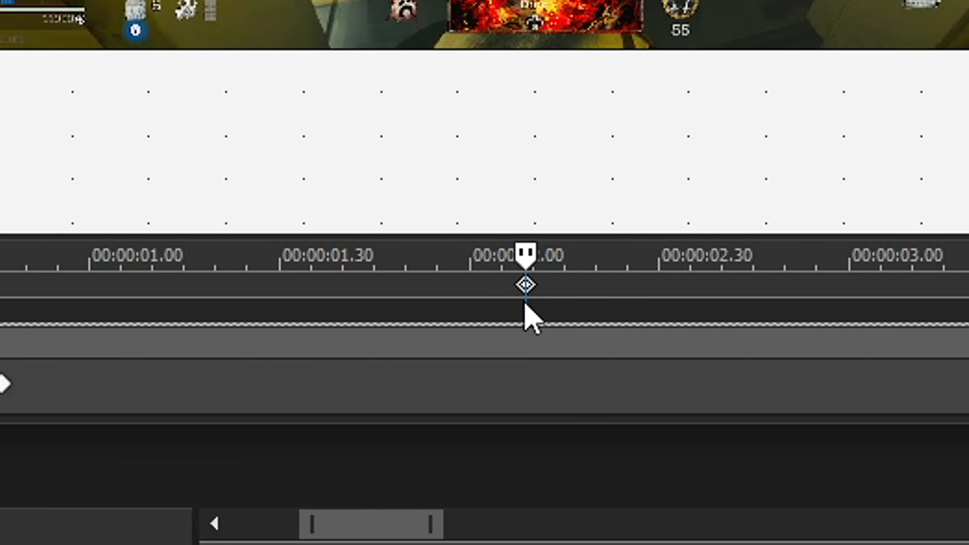
pyautogui.press('Delete')
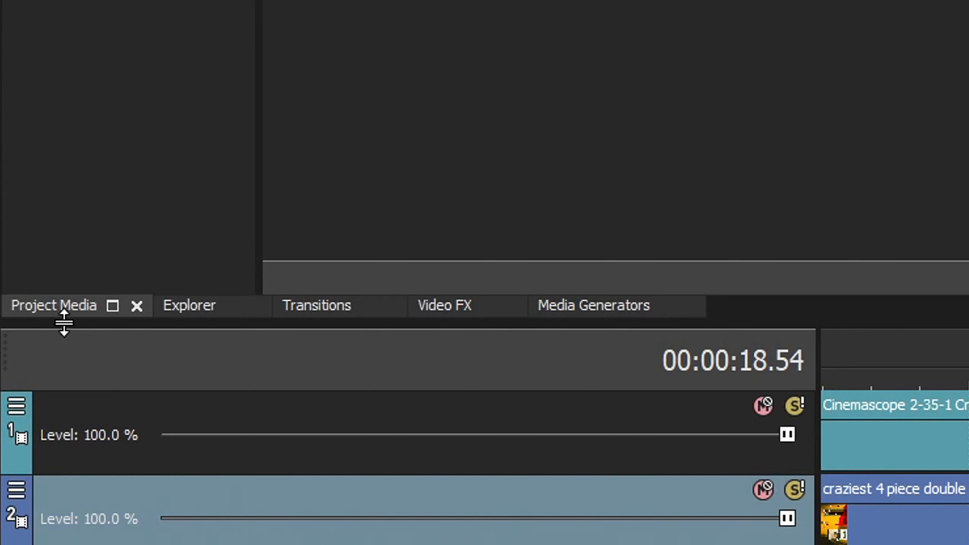
# Step: View the file explorer, the available transitions and the available video effects in turn
pyautogui.click(84, 261)
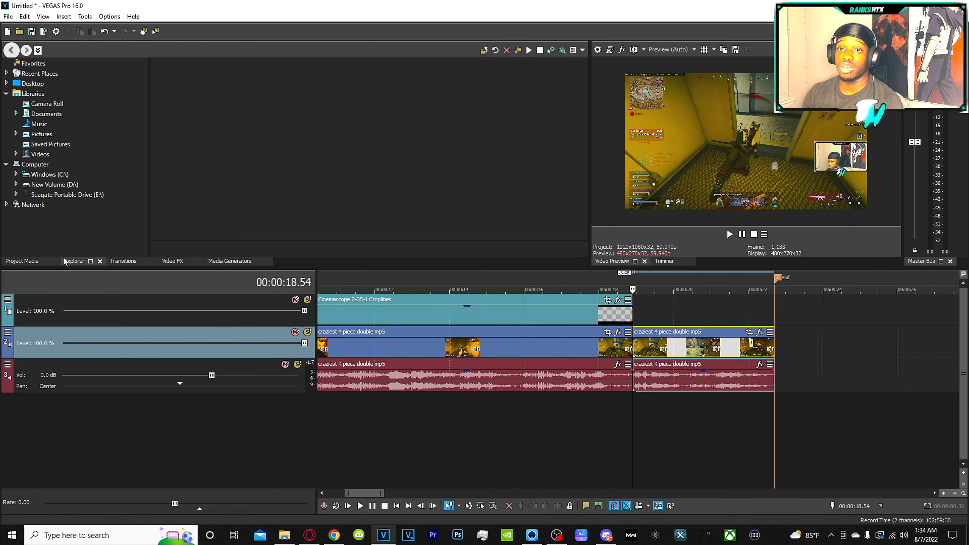
pyautogui.click(125, 262)
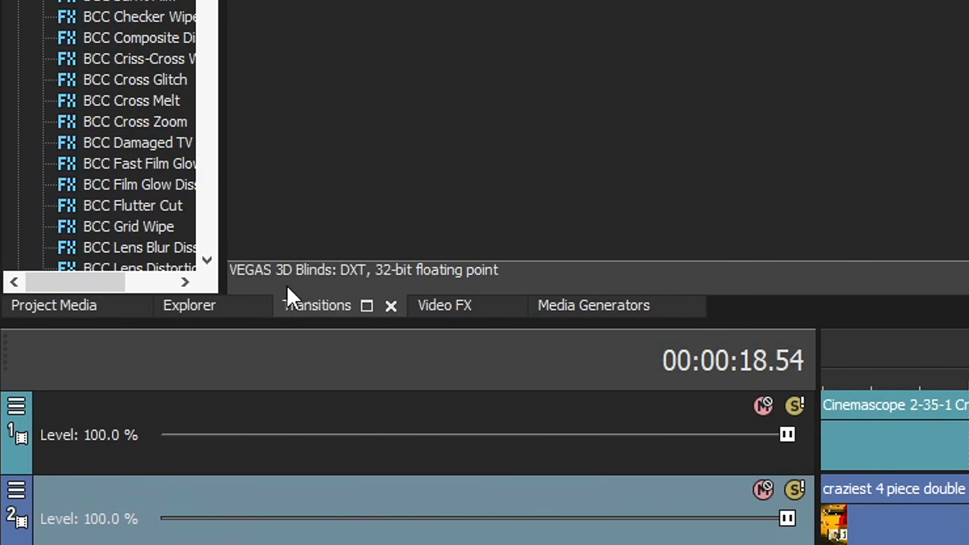
pyautogui.click(414, 310)
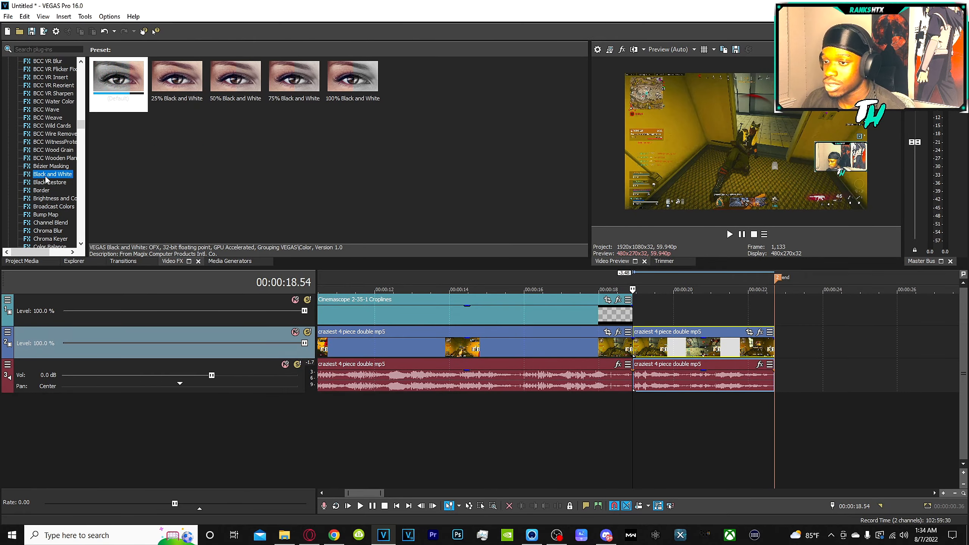
# Step: Look through the installed video effects, from the BCC plug-ins to the S_ plug-ins, and show the Bézier Masking presets
pyautogui.scroll(-9, 44, 175)
pyautogui.scroll(-15, 44, 175)
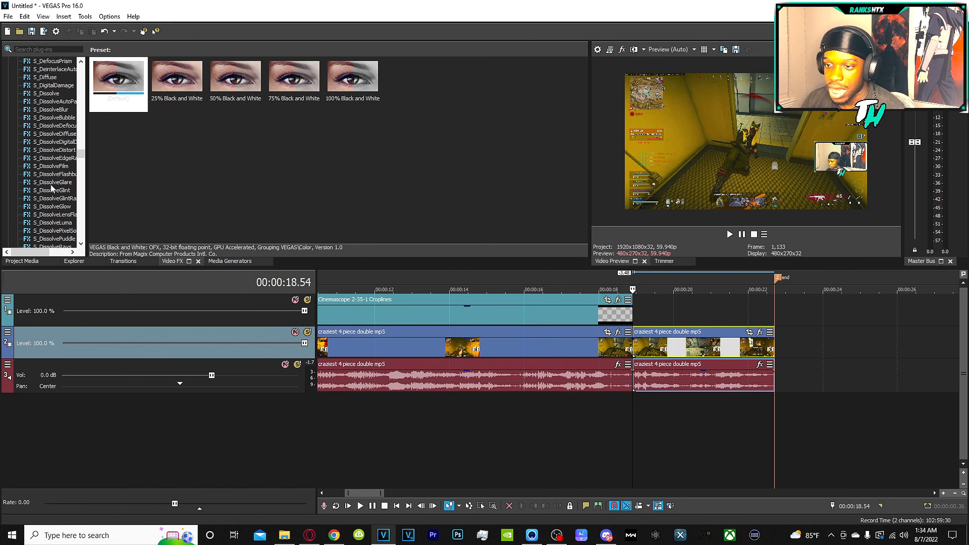
pyautogui.scroll(10, 51, 185)
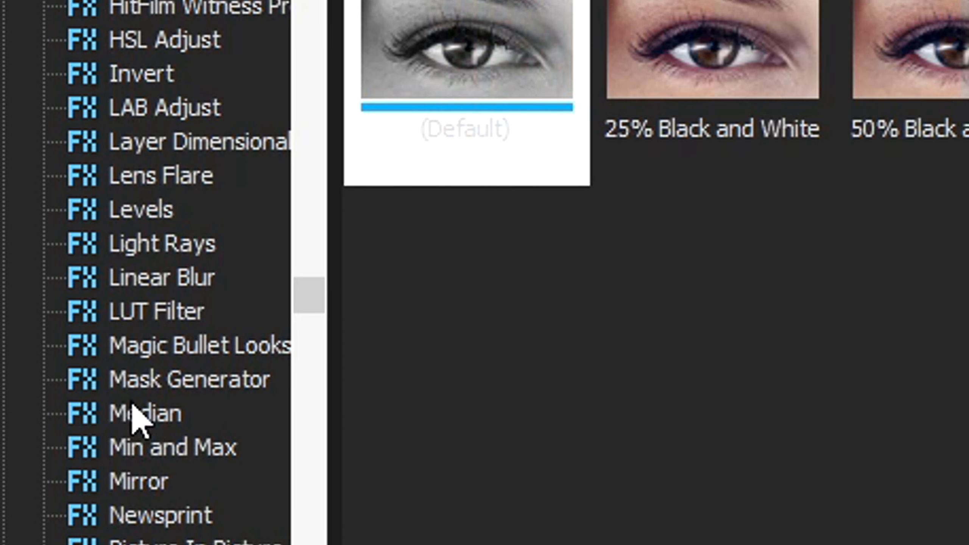
pyautogui.scroll(9, 159, 391)
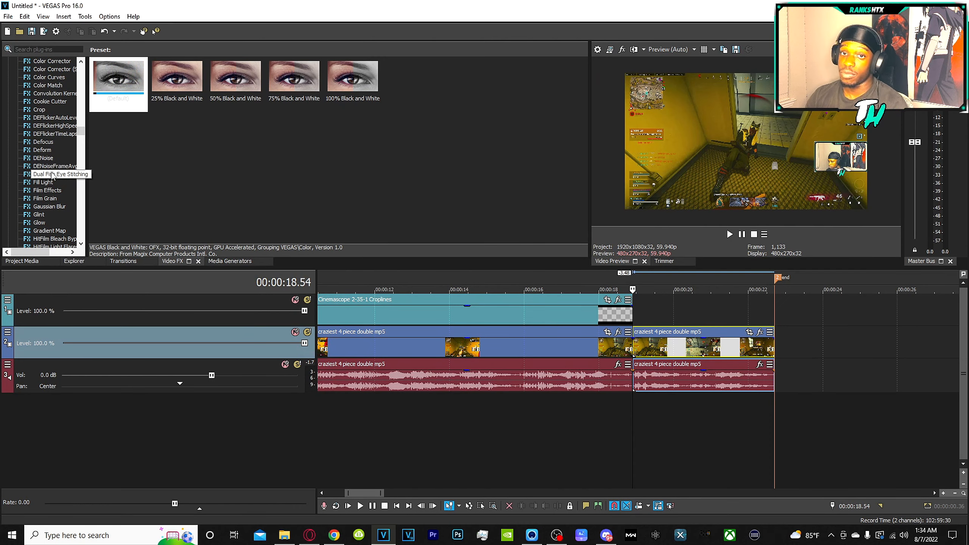
pyautogui.scroll(5, 53, 175)
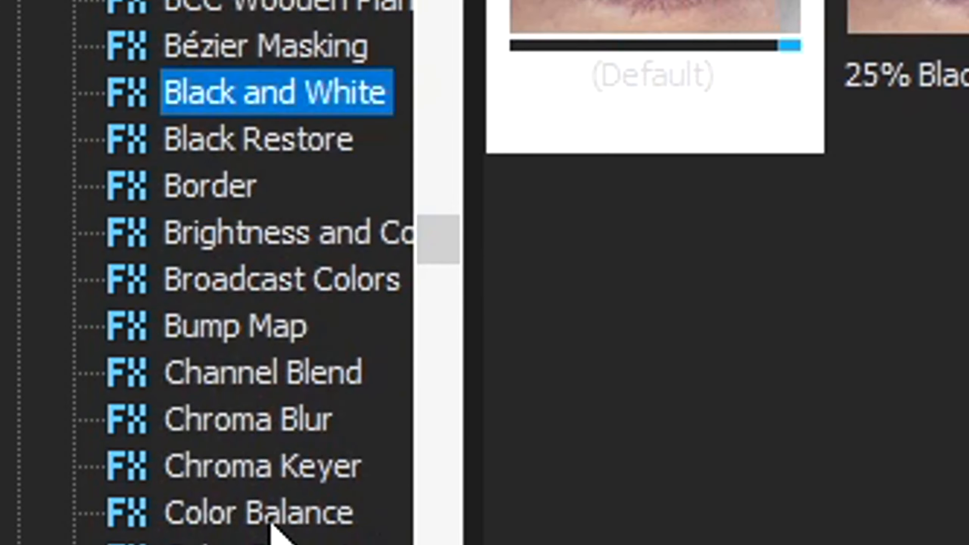
pyautogui.scroll(-12, 52, 178)
pyautogui.scroll(-20, 202, 423)
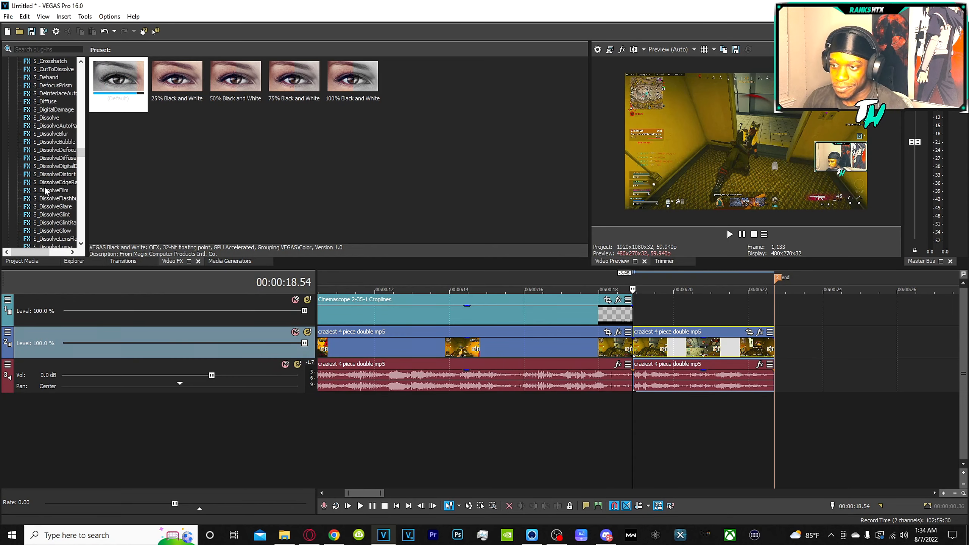
pyautogui.scroll(7, 45, 191)
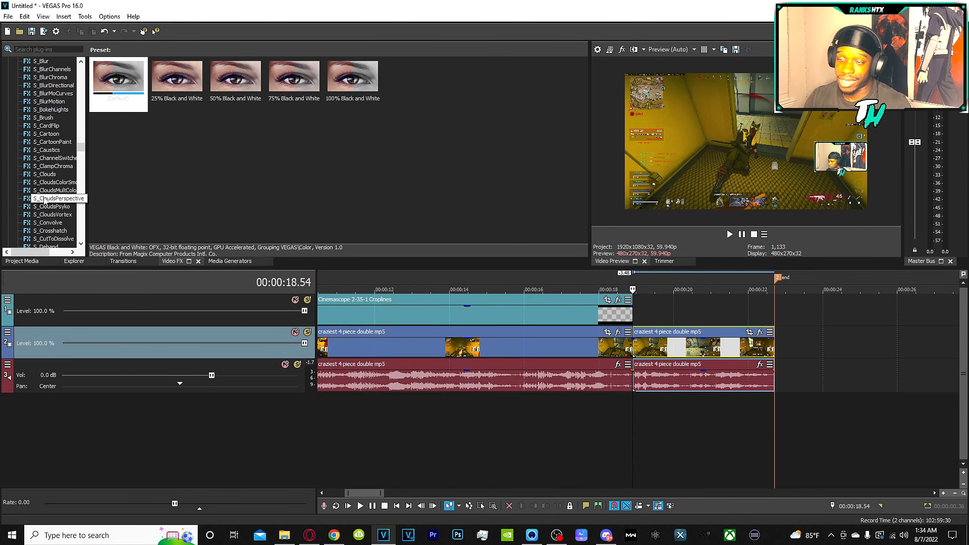
pyautogui.moveTo(81, 147)
pyautogui.mouseDown()
pyautogui.moveTo(83, 226)
pyautogui.moveTo(81, 141)
pyautogui.mouseUp()
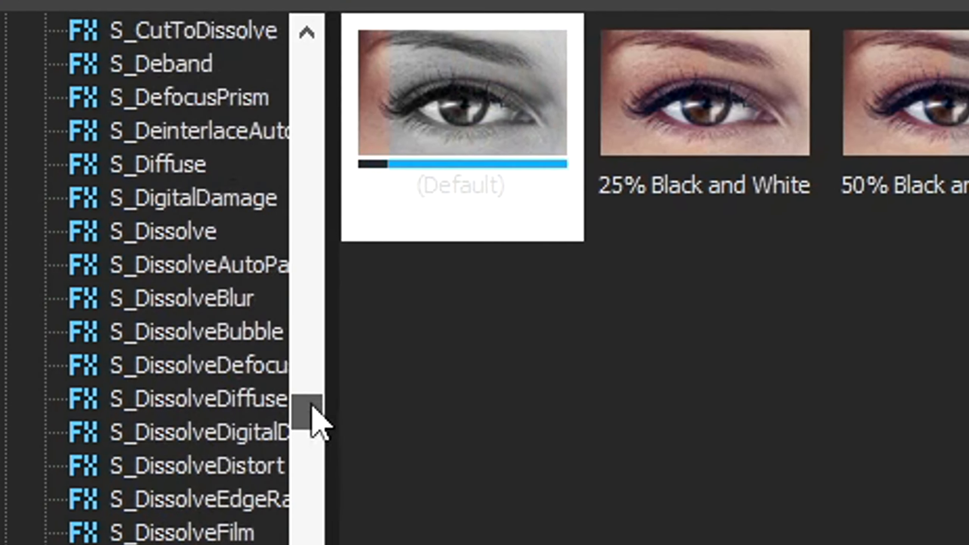
pyautogui.moveTo(333, 367); pyautogui.dragTo(338, 98)
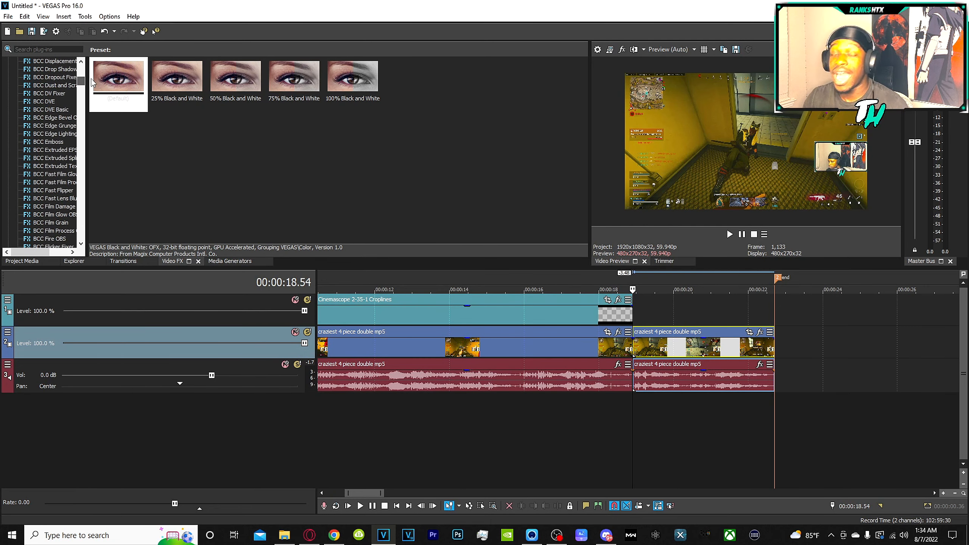
pyautogui.scroll(-15, 32, 175)
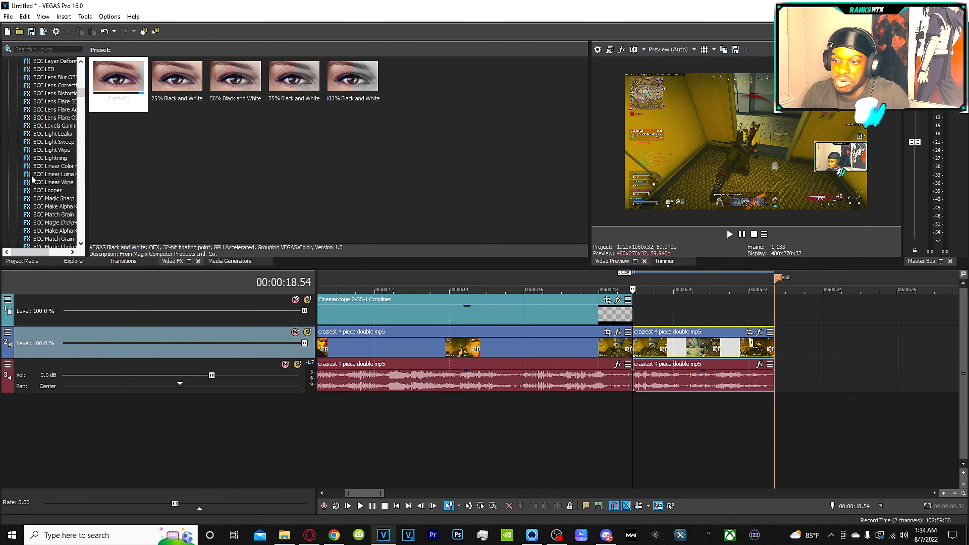
pyautogui.scroll(-20, 34, 185)
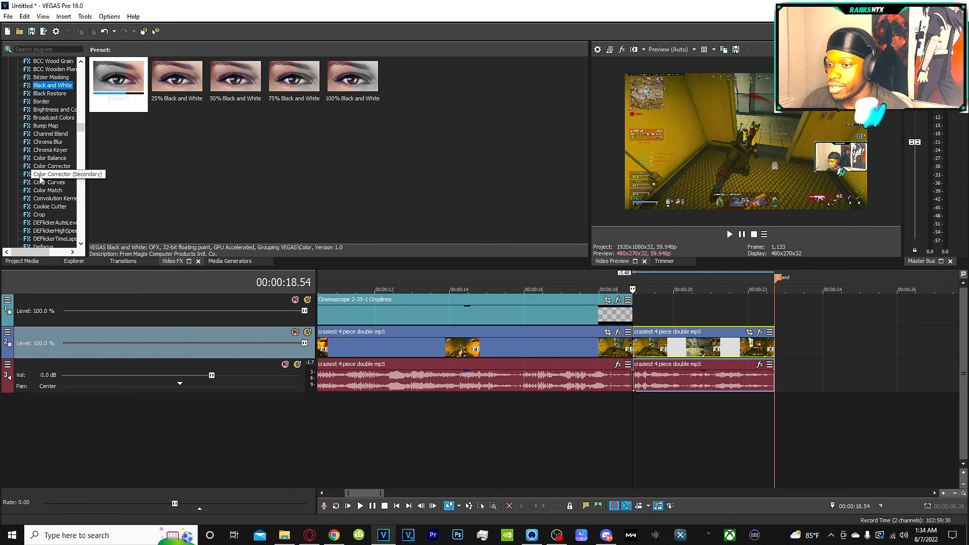
pyautogui.scroll(1, 36, 139)
pyautogui.scroll(5, 50, 153)
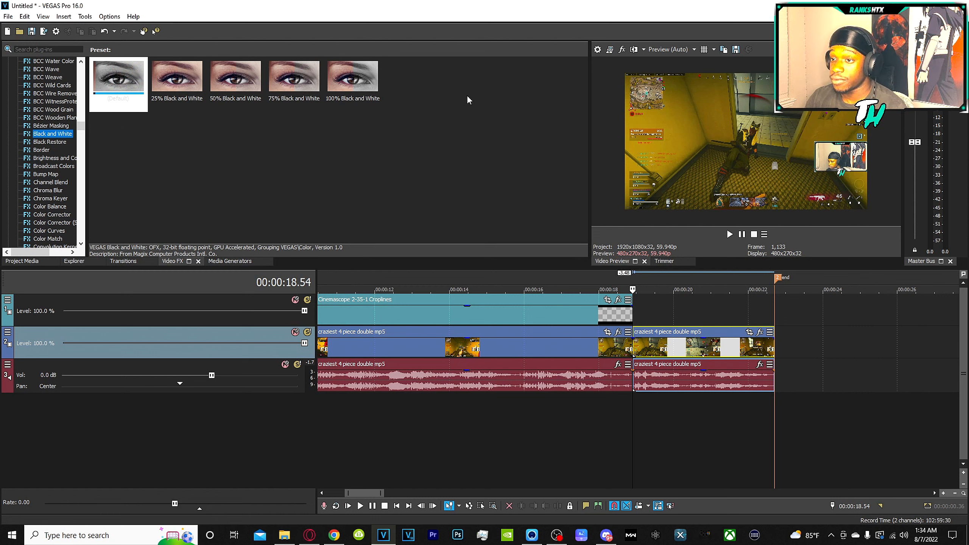
pyautogui.click(55, 126)
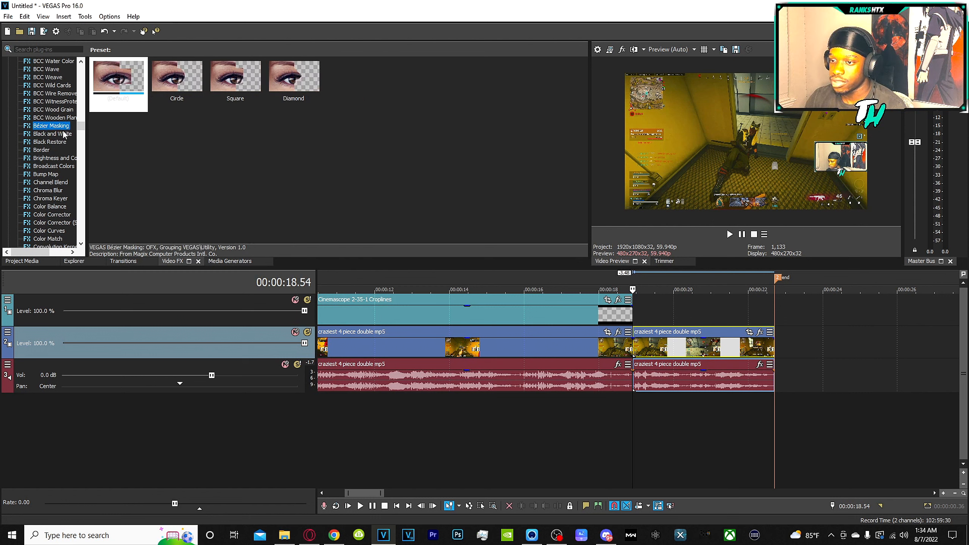
# Step: Apply the default preset of the Black and White video effect to the last gameplay piece
pyautogui.click(55, 133)
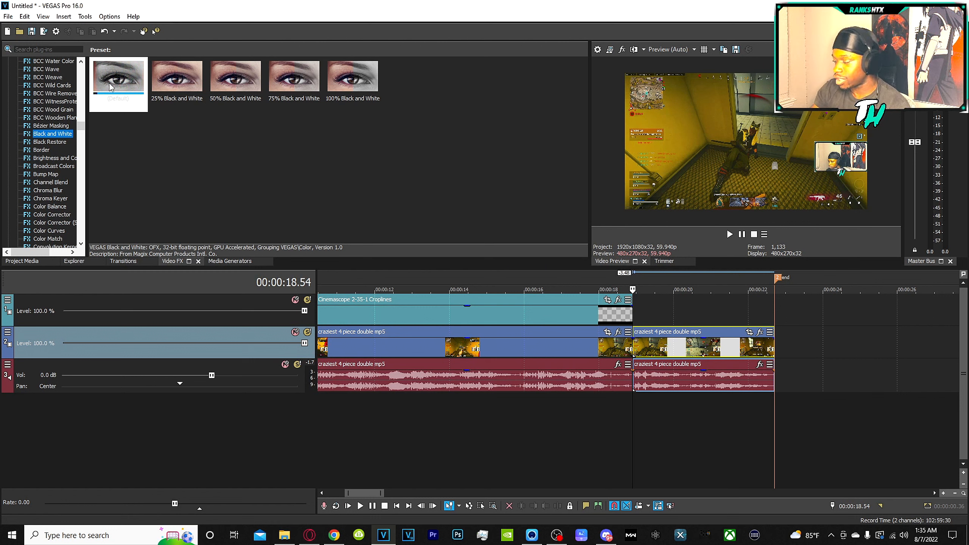
pyautogui.moveTo(109, 84); pyautogui.dragTo(322, 160)
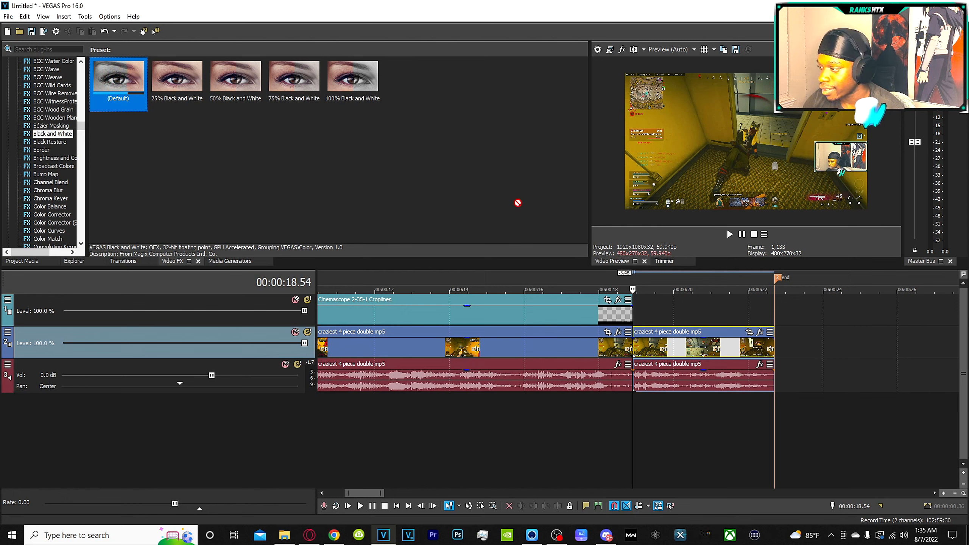
pyautogui.moveTo(721, 352); pyautogui.dragTo(685, 342)
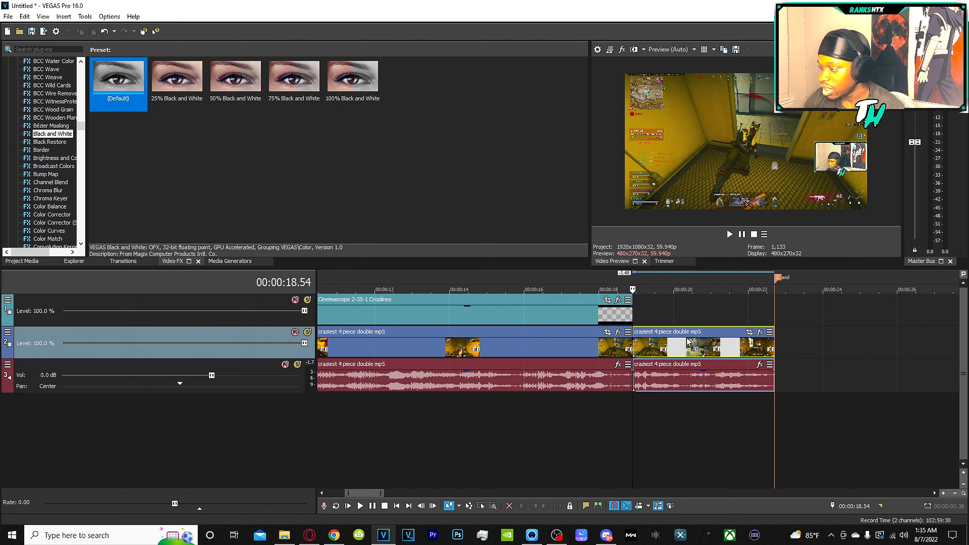
pyautogui.moveTo(687, 338); pyautogui.dragTo(686, 339)
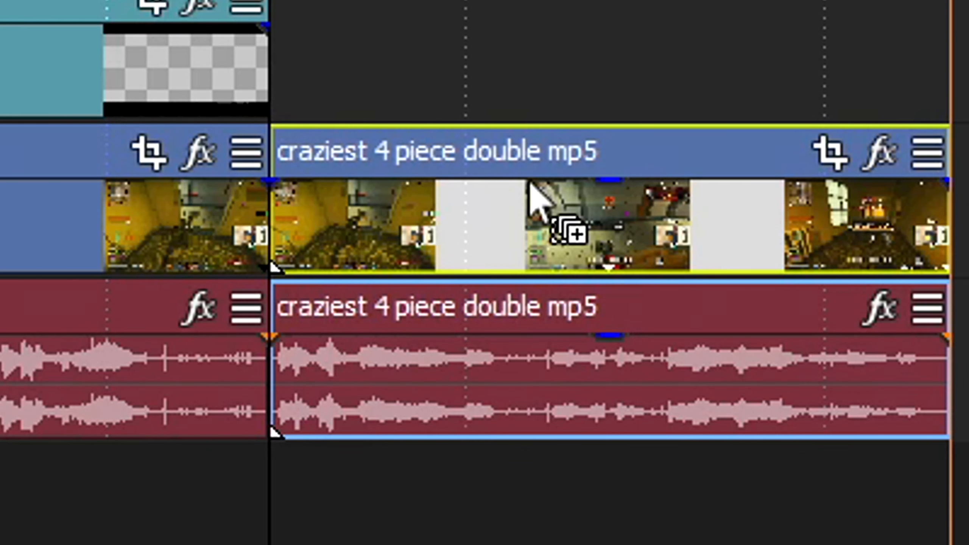
pyautogui.moveTo(530, 183); pyautogui.dragTo(660, 347)
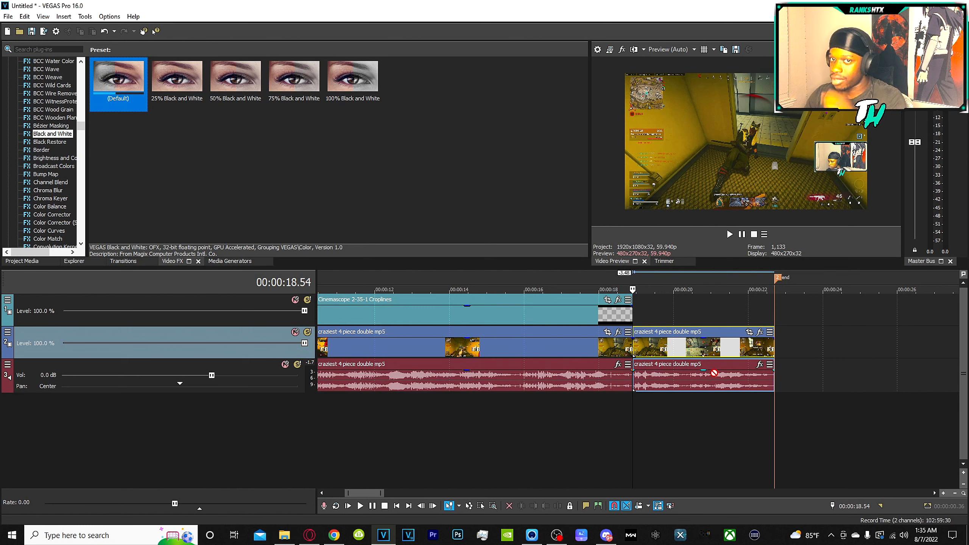
pyautogui.moveTo(713, 372); pyautogui.dragTo(717, 343)
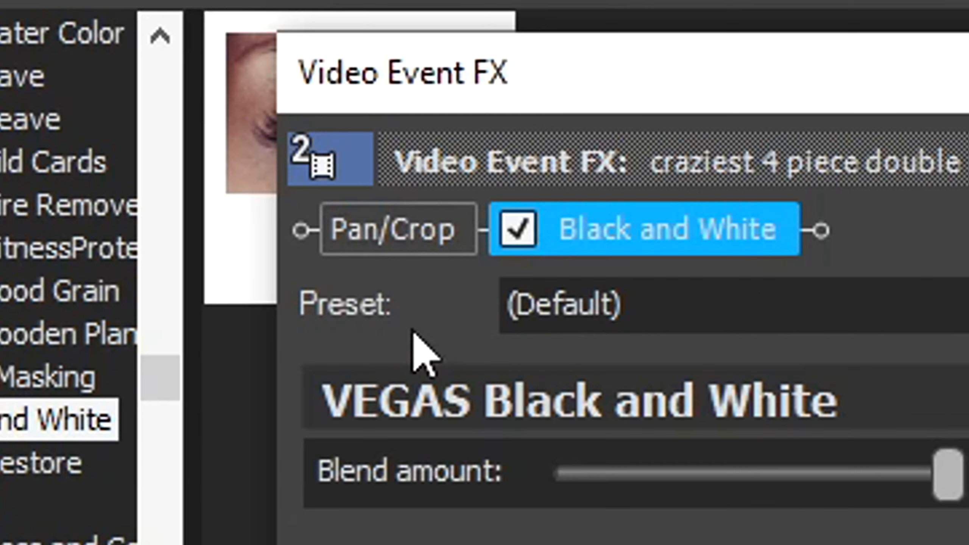
# Step: View the last piece's Pan/Crop settings, return to its Black and White settings, and preview the frame at 00:00:20.26
pyautogui.click(117, 101)
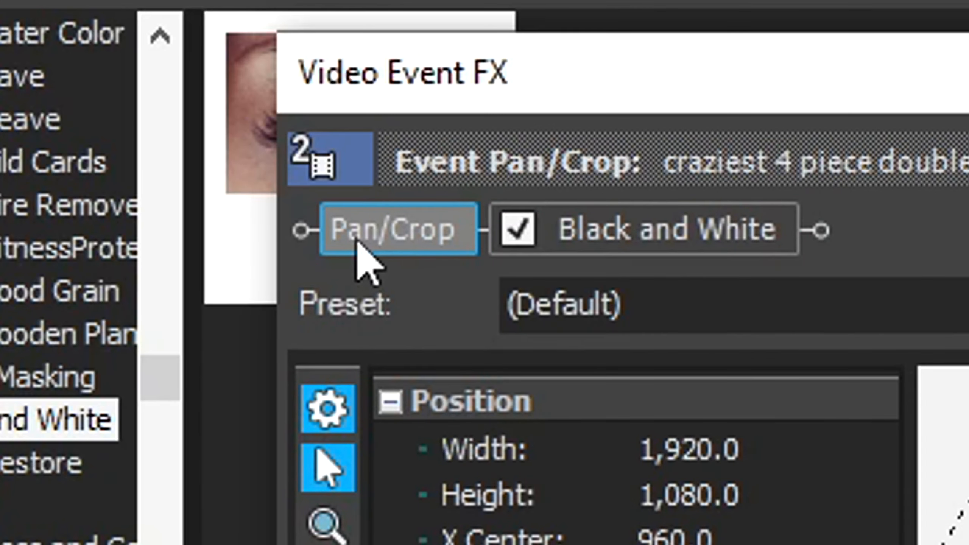
pyautogui.click(667, 229)
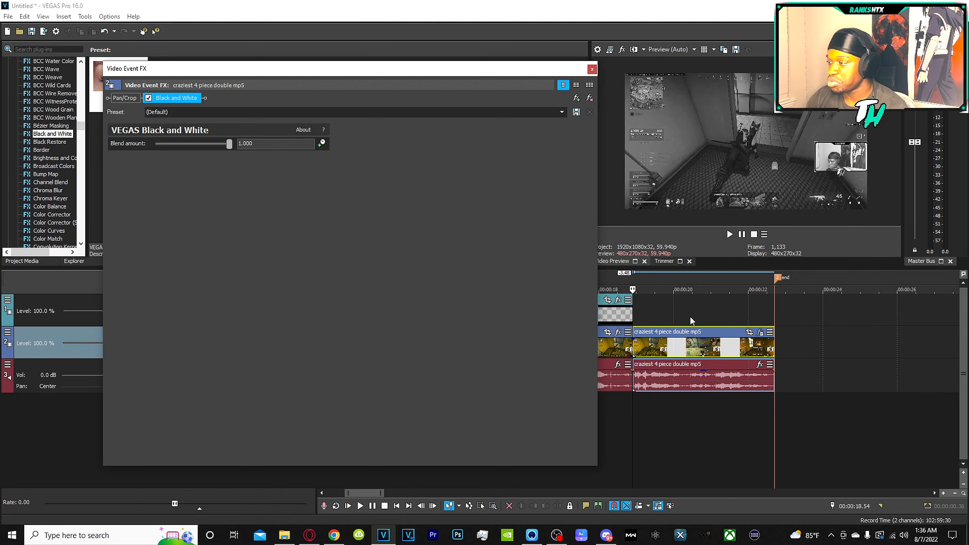
pyautogui.click(689, 316)
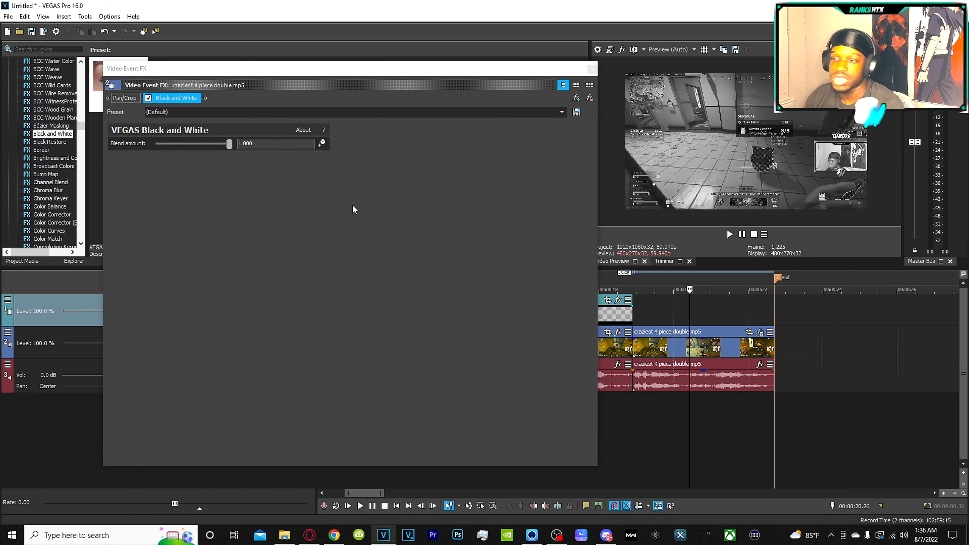
# Step: Try lower Black and White blend amounts down to about 0.551, and reset the blend to its default
pyautogui.moveTo(229, 143); pyautogui.dragTo(190, 141)
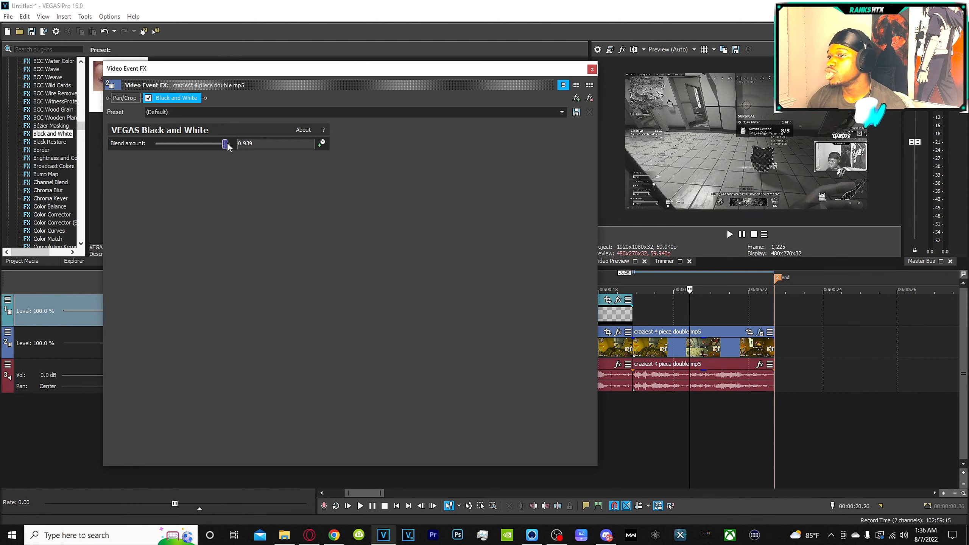
pyautogui.moveTo(473, 264); pyautogui.dragTo(468, 265)
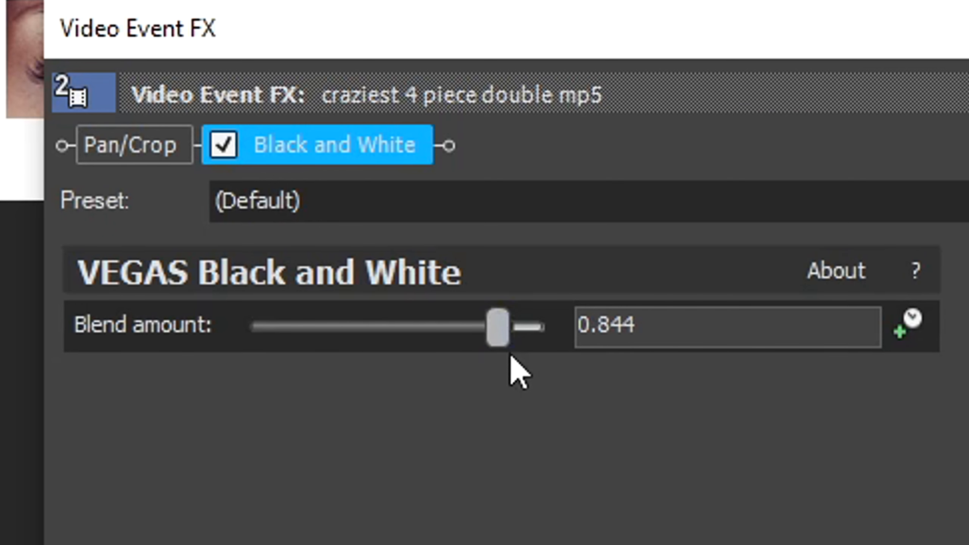
pyautogui.moveTo(219, 145); pyautogui.dragTo(201, 146)
pyautogui.moveTo(431, 335); pyautogui.dragTo(406, 335)
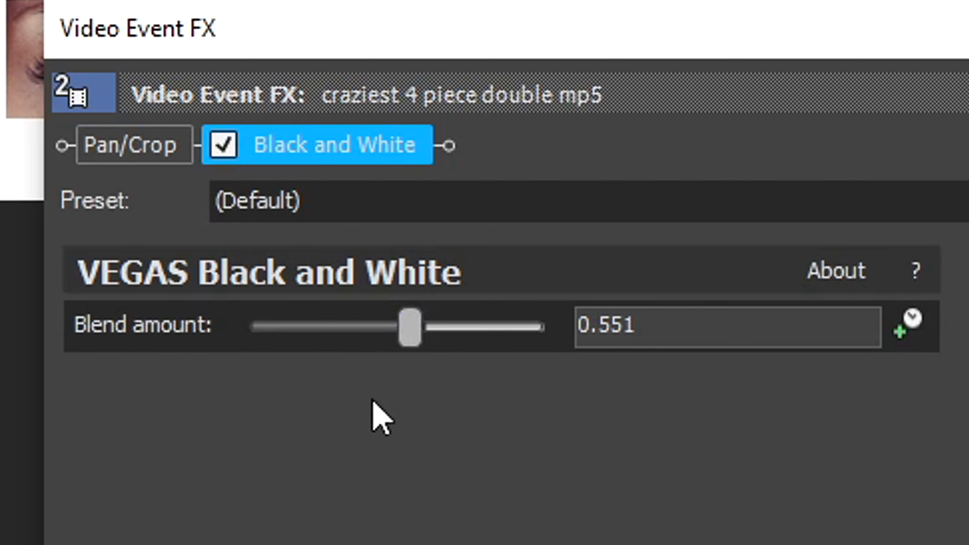
pyautogui.doubleClick(413, 339)
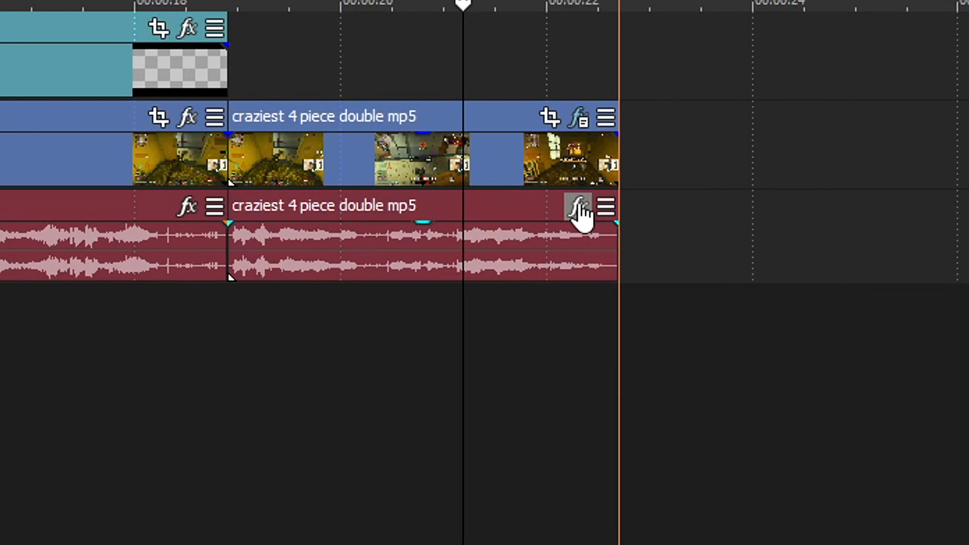
# Step: Add the Pitch Shift plug-in to the audio of the last gameplay piece
pyautogui.click(759, 364)
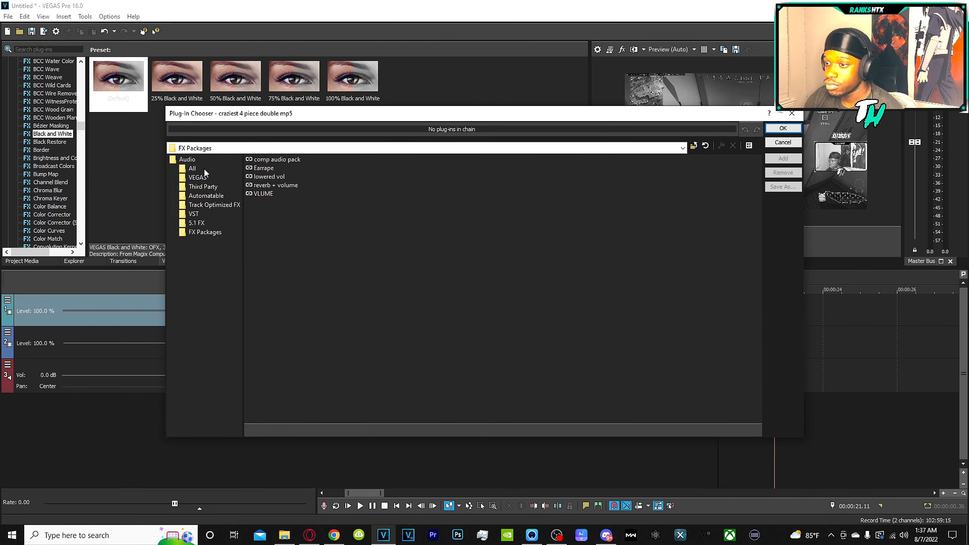
pyautogui.click(193, 170)
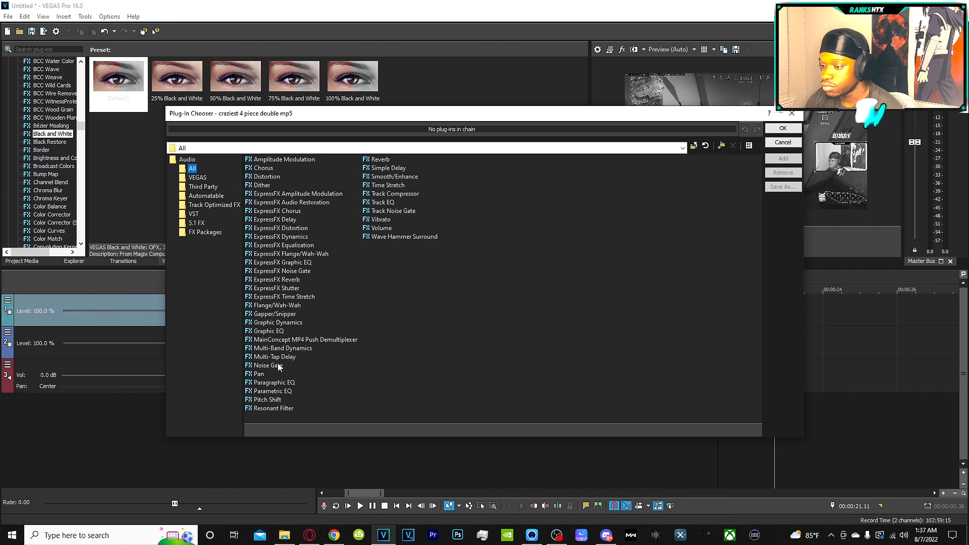
pyautogui.click(267, 400)
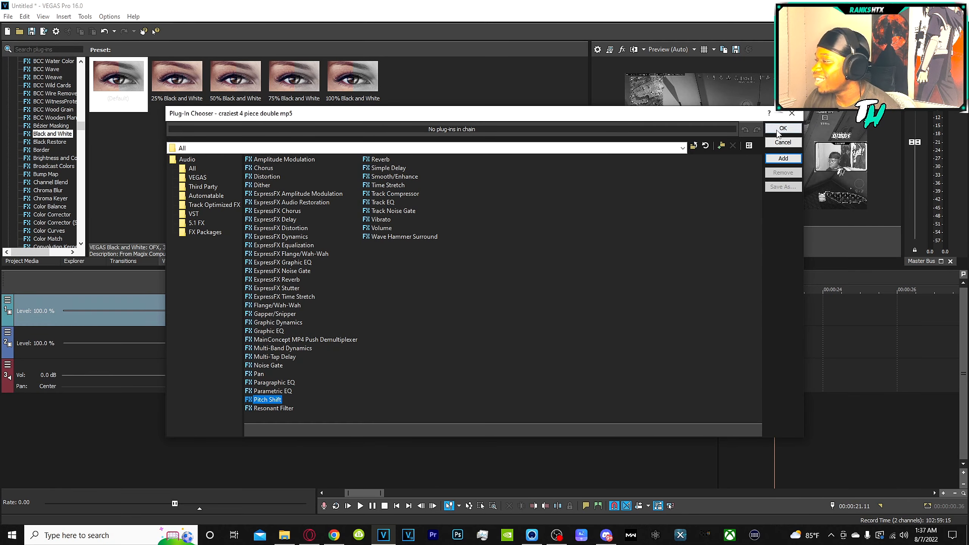
pyautogui.click(782, 158)
pyautogui.click(782, 128)
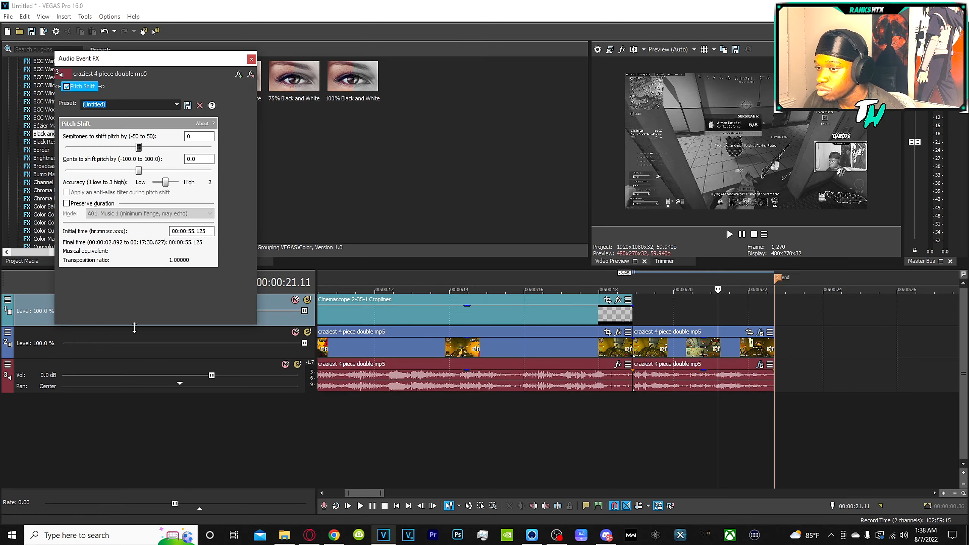
# Step: Preserve the duration, shift the last piece's audio pitch by -4 semitones, and play it back
pyautogui.click(67, 204)
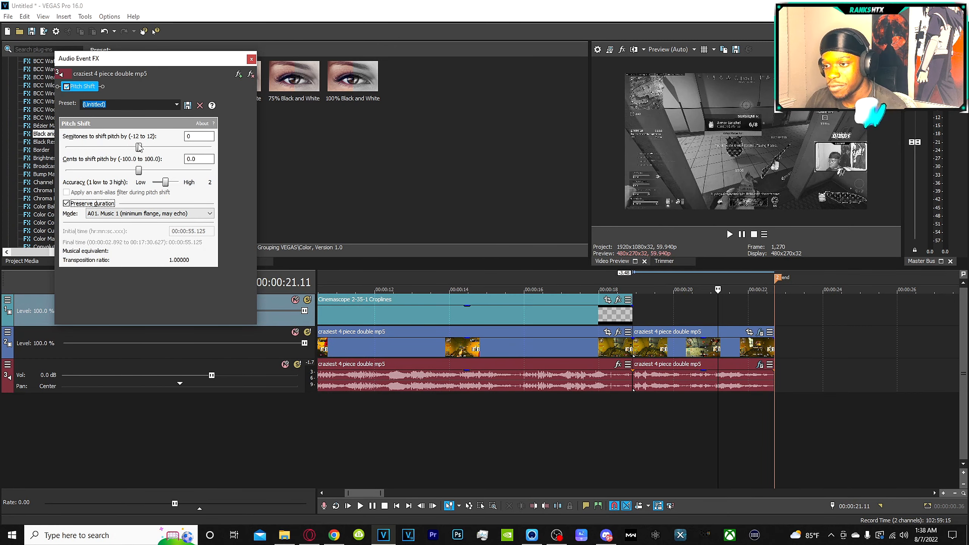
pyautogui.moveTo(140, 147); pyautogui.dragTo(116, 149)
pyautogui.click(629, 405)
pyautogui.press('space')
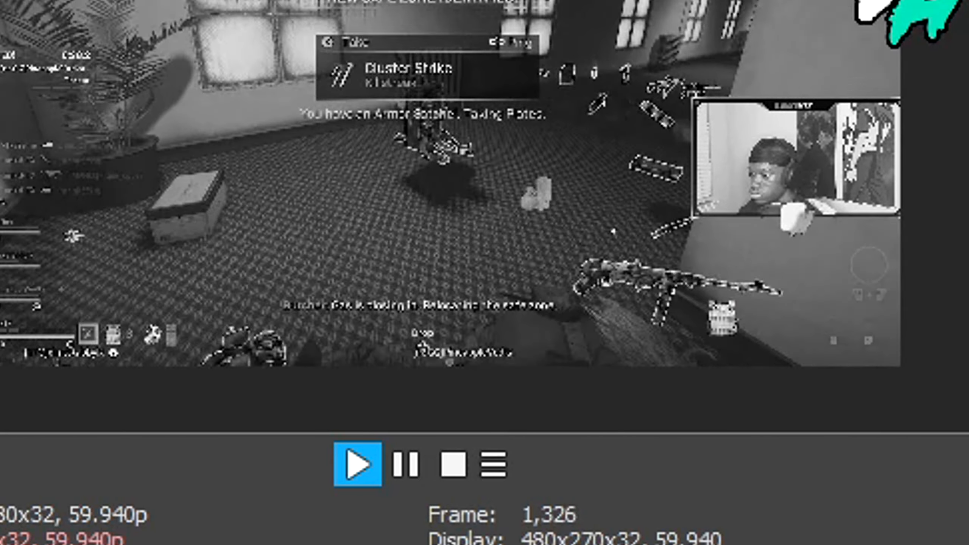
pyautogui.press('space')
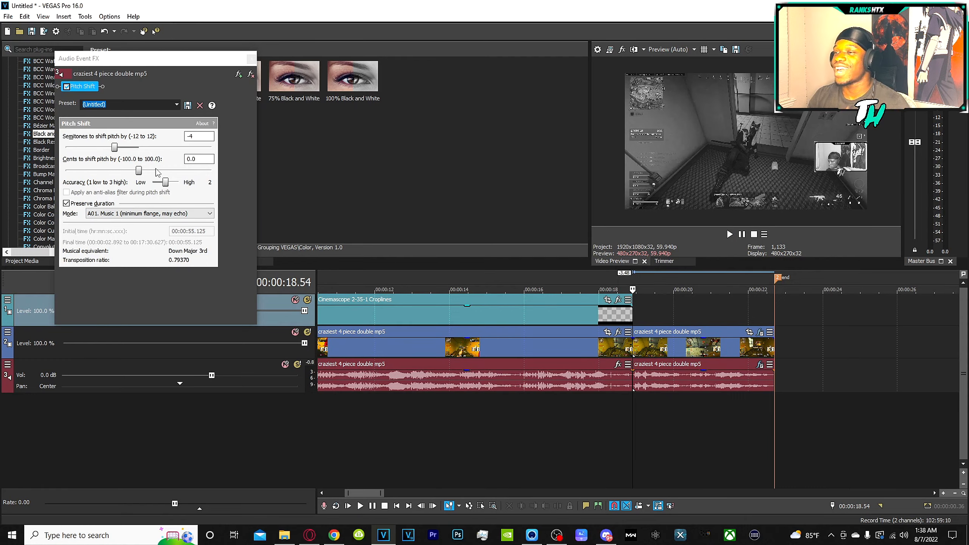
# Step: Raise the last piece's pitch shift to 3 semitones, play it back, and close the audio effect settings
pyautogui.moveTo(114, 148); pyautogui.dragTo(163, 150)
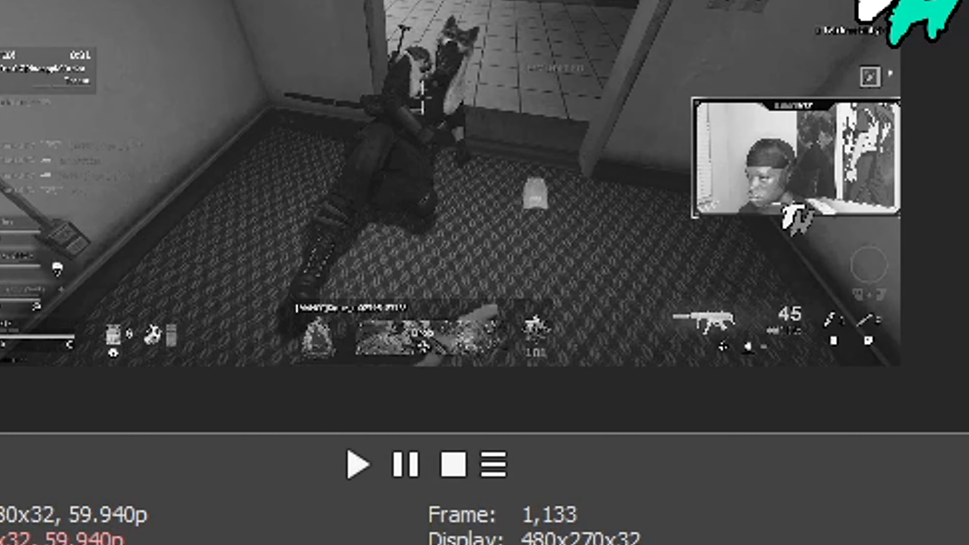
pyautogui.press('space')
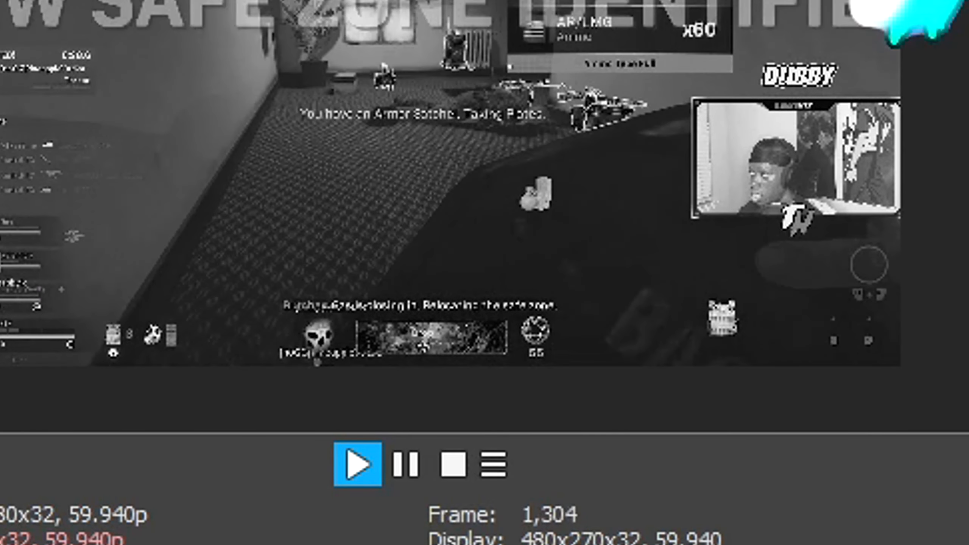
pyautogui.press('space')
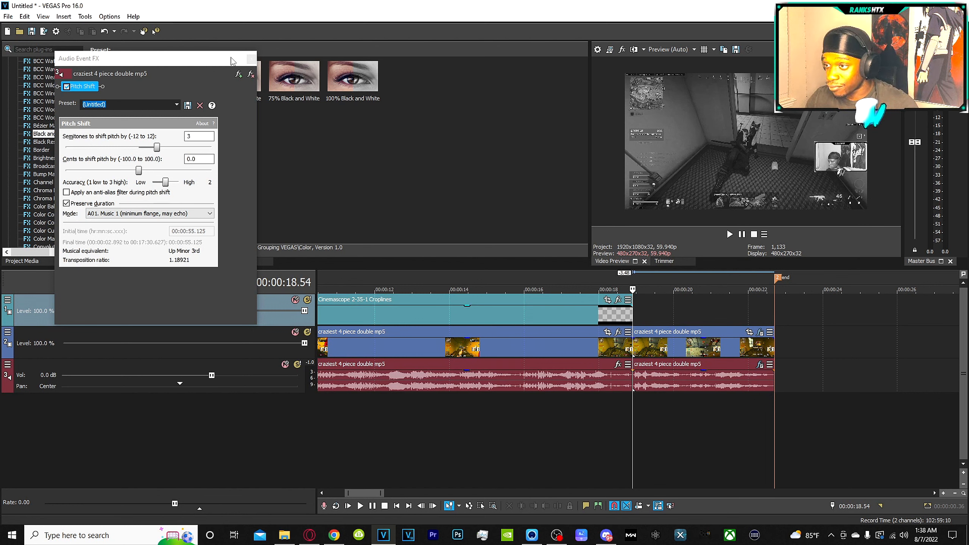
pyautogui.click(251, 58)
# Step: Place a marker at 00:00:18.54 and remove the Pitch Shift plug-in from the last piece's audio
pyautogui.press('m')
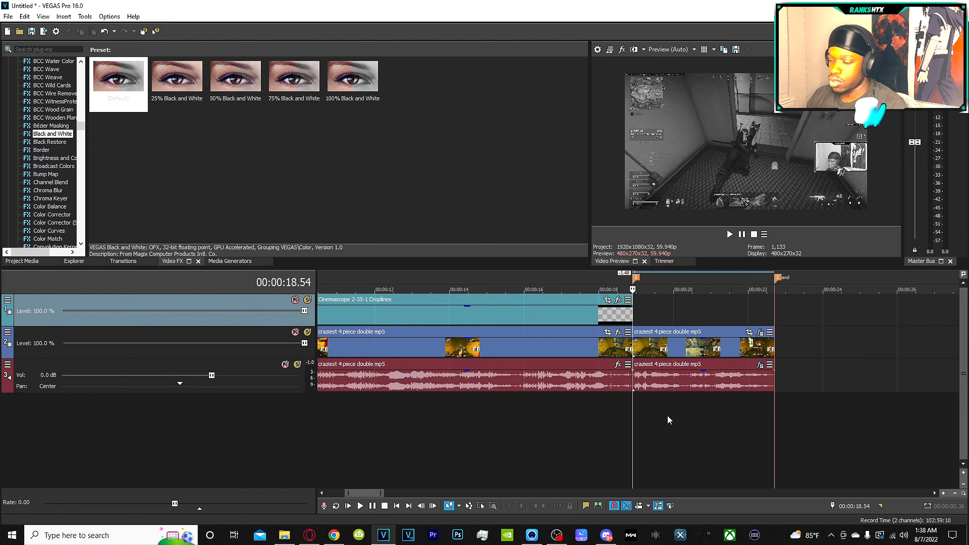
pyautogui.click(759, 365)
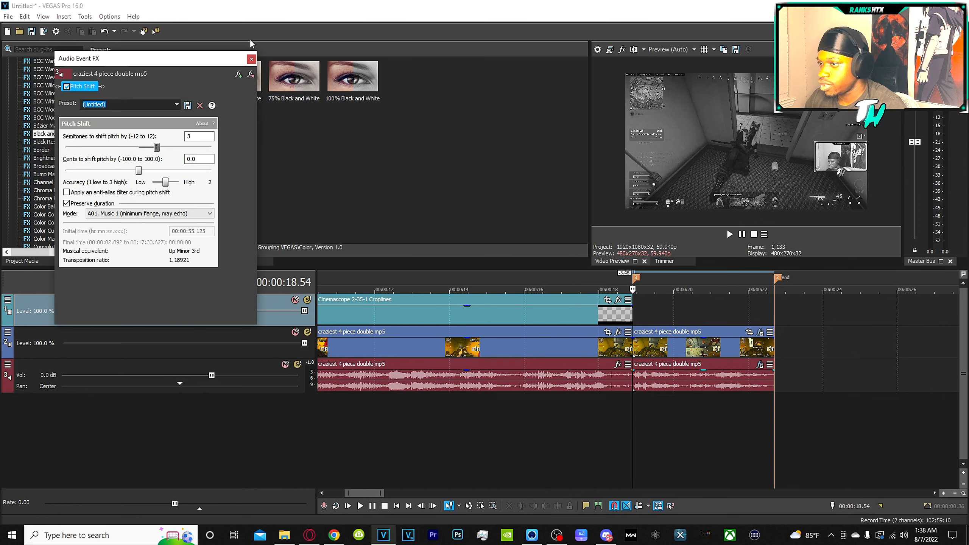
pyautogui.click(249, 73)
pyautogui.click(251, 59)
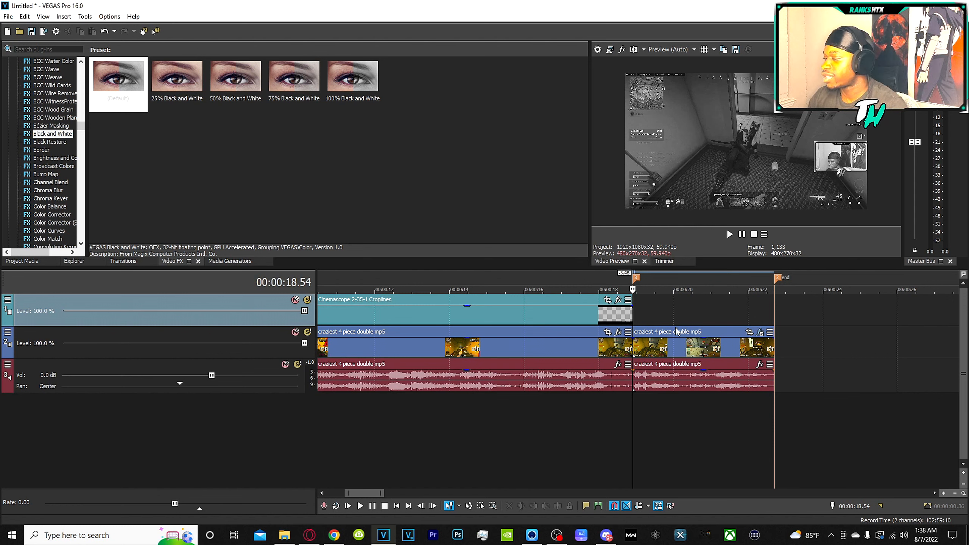
# Step: Insert a new audio track below the gameplay audio
pyautogui.rightClick(679, 422)
pyautogui.click(714, 441)
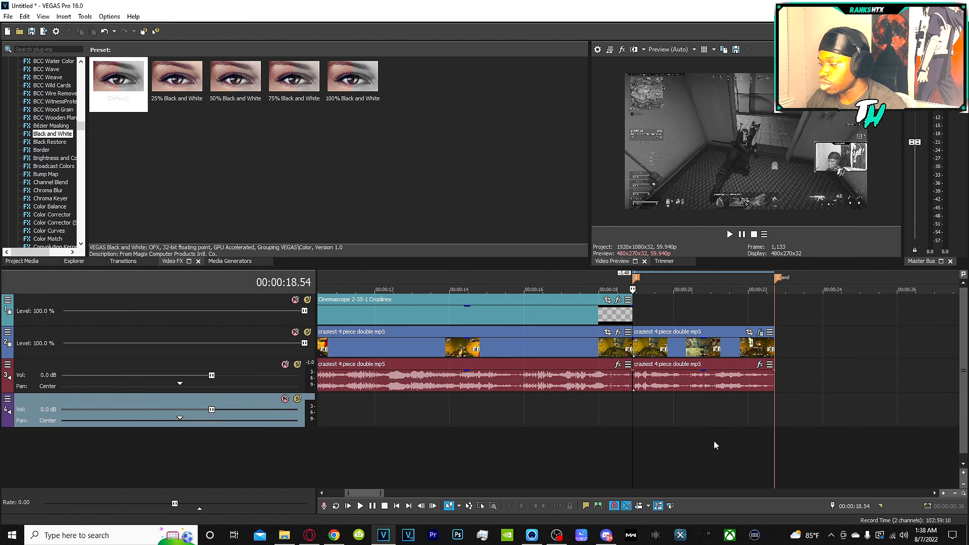
# Step: Import BOOM SWOOSH.mp3 from the SOUND EFFECTS FOR VIDEO folder and place it on the new audio track at 00:00:18.54
pyautogui.click(22, 262)
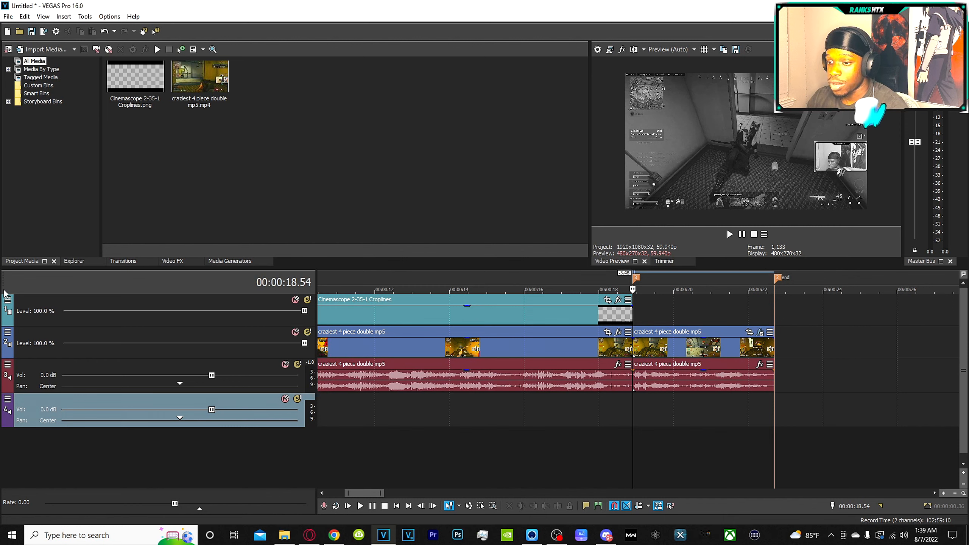
pyautogui.click(44, 45)
pyautogui.click(84, 327)
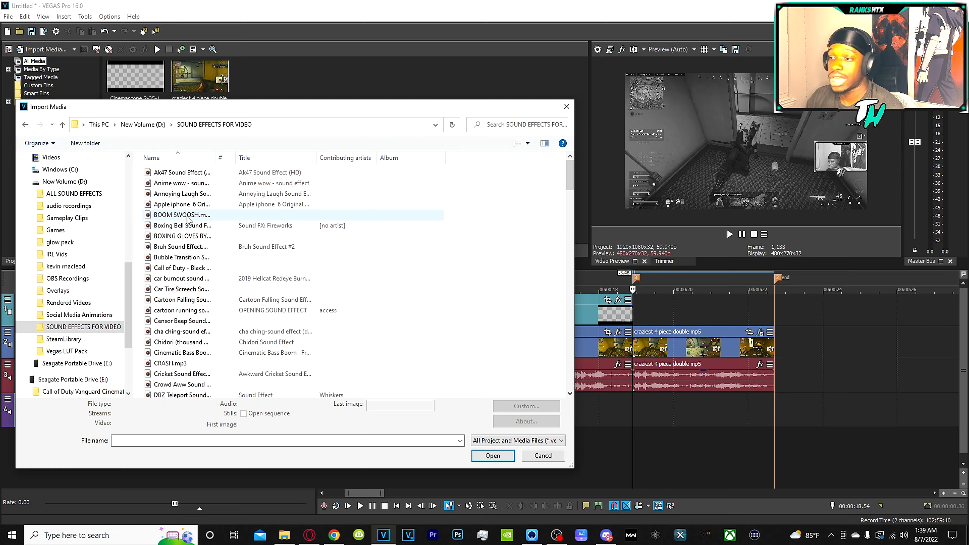
pyautogui.doubleClick(214, 229)
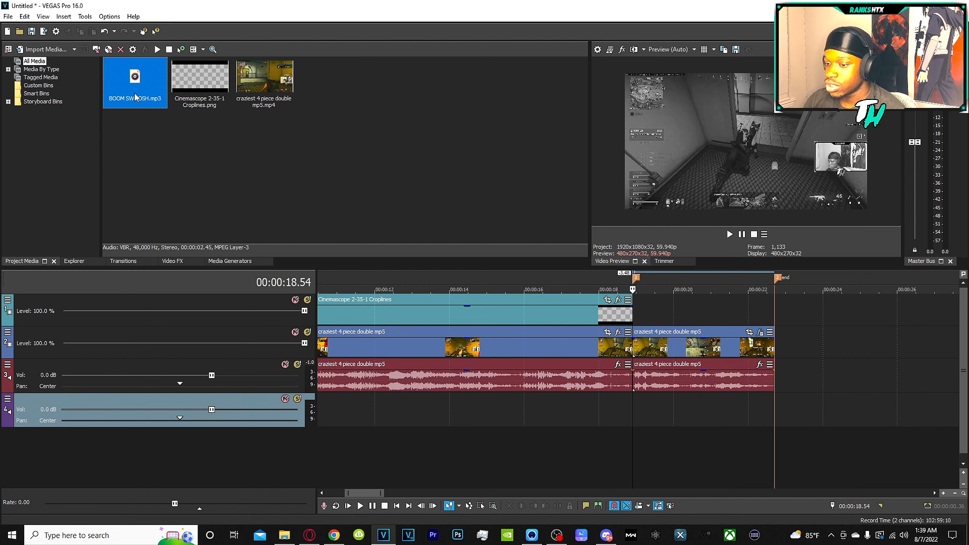
pyautogui.moveTo(131, 86); pyautogui.dragTo(637, 409)
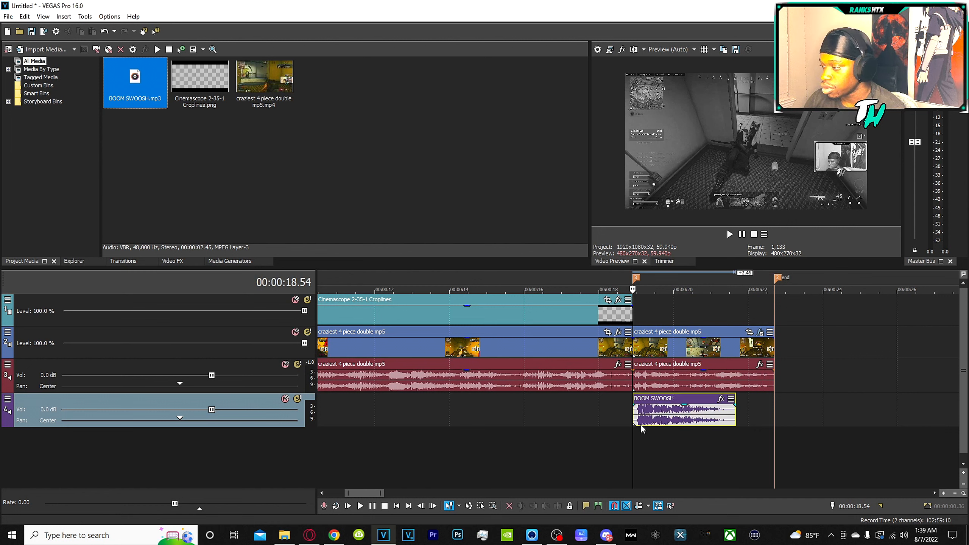
# Step: View the audio plug-ins available for the BOOM SWOOSH event, and play the timeline from 00:00:16.47 through the sound effect
pyautogui.click(721, 398)
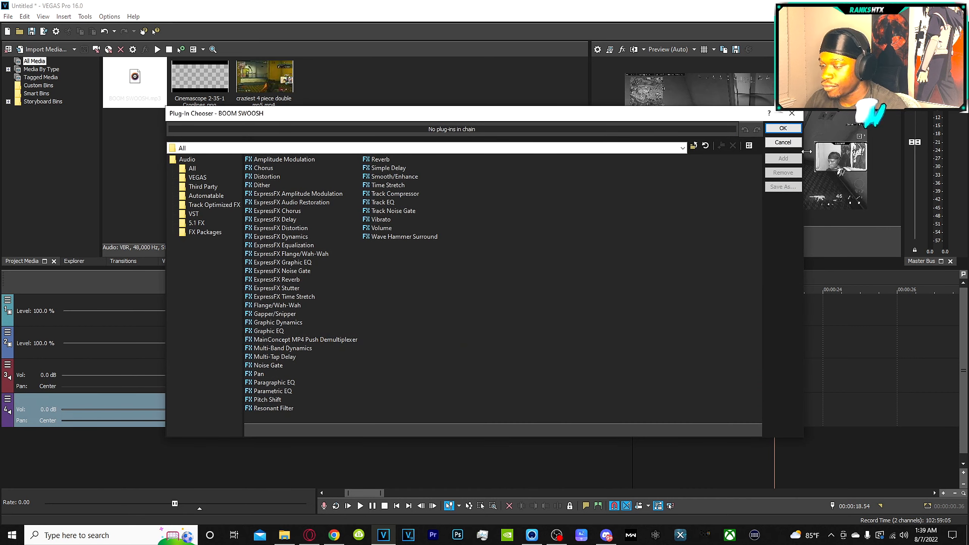
pyautogui.click(783, 128)
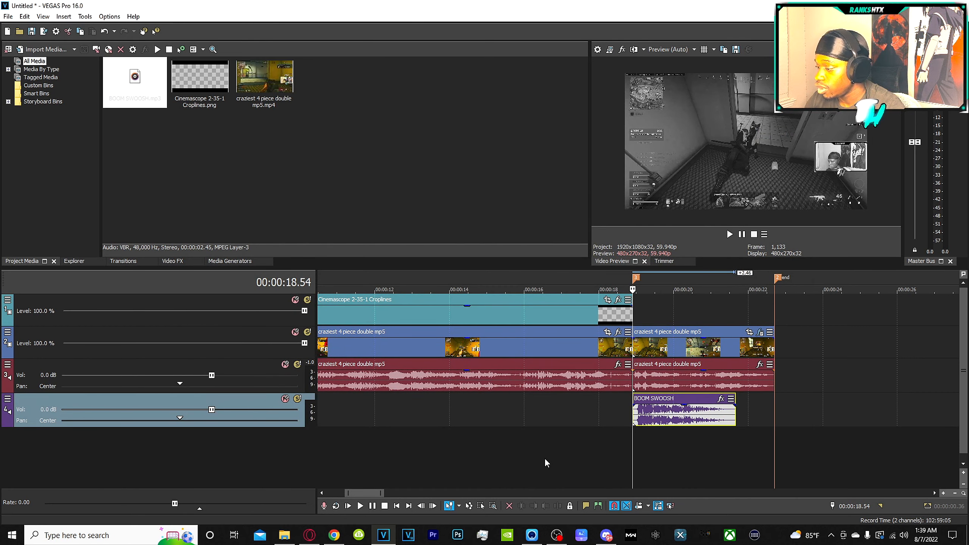
pyautogui.click(553, 449)
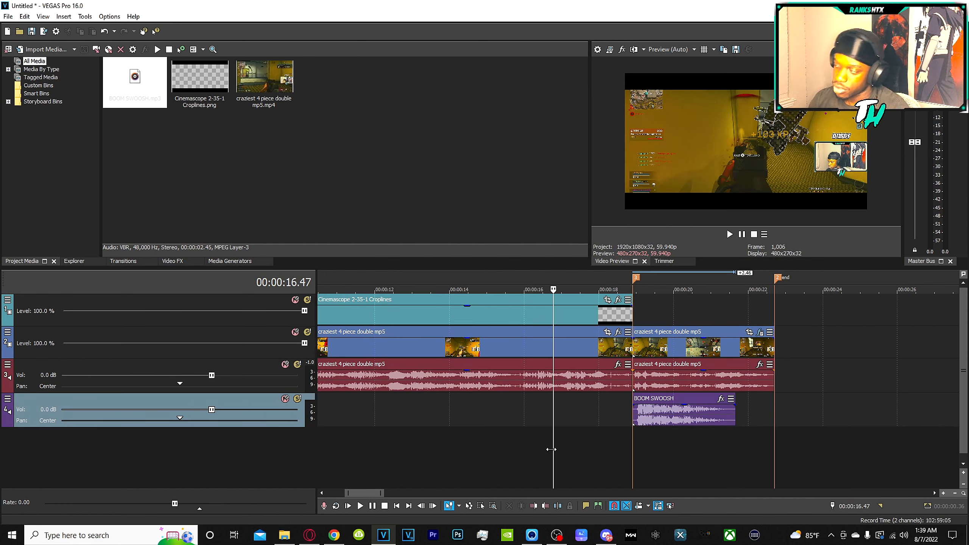
pyautogui.press('space')
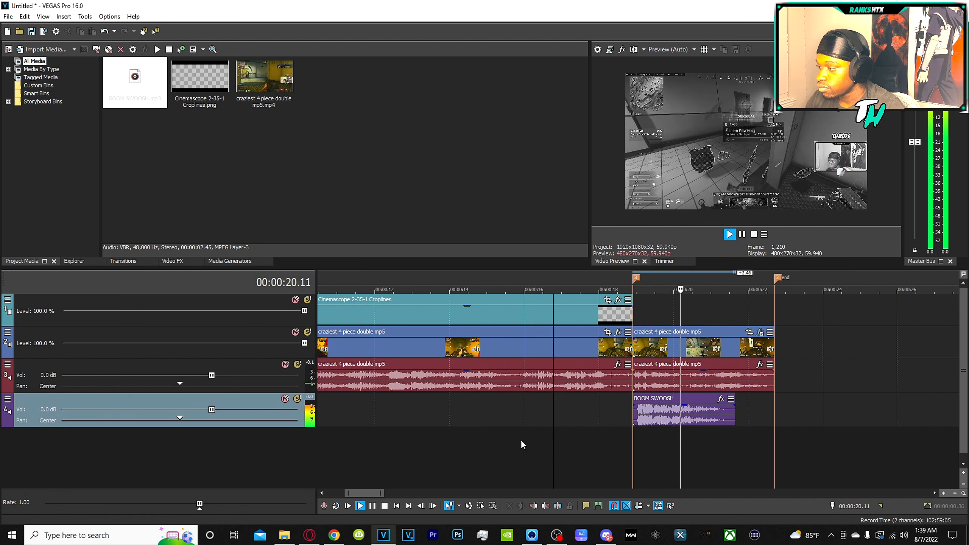
# Step: Stop playback and delete the BOOM SWOOSH event from the lowest audio track
pyautogui.press('space')
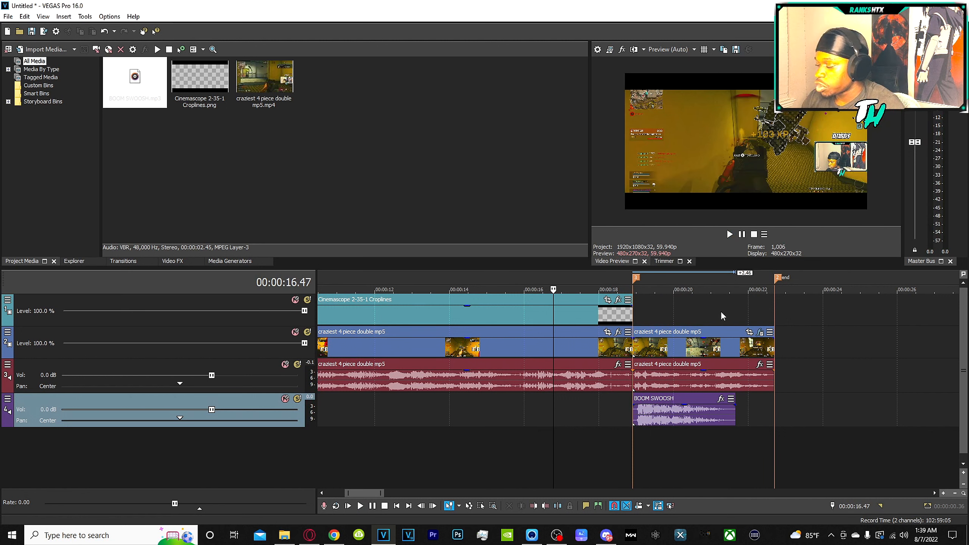
pyautogui.click(692, 417)
pyautogui.press('Delete')
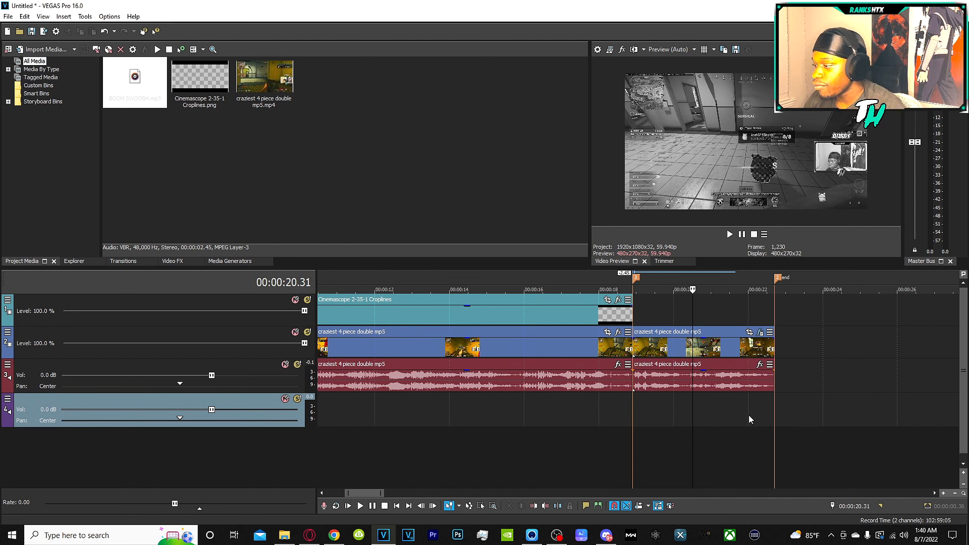
# Step: Add a fade-in to the start of the last gameplay video piece, reaching to about 00:00:20.06
pyautogui.scroll(3, 747, 414)
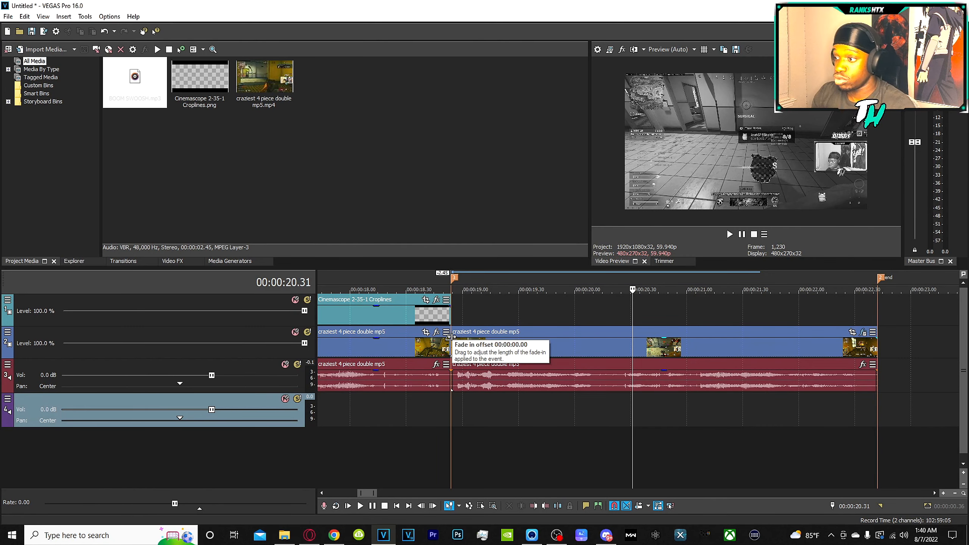
pyautogui.click(450, 336)
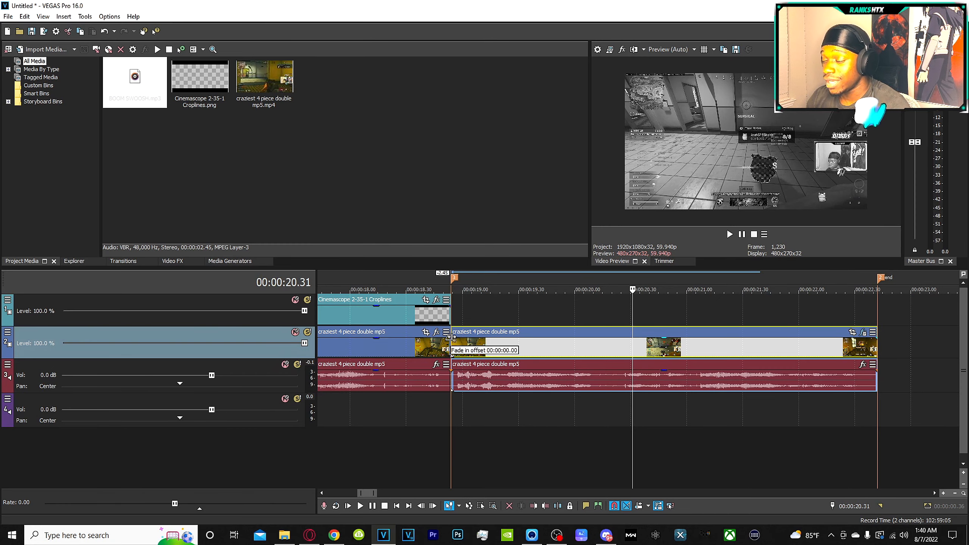
pyautogui.moveTo(450, 337); pyautogui.dragTo(812, 402)
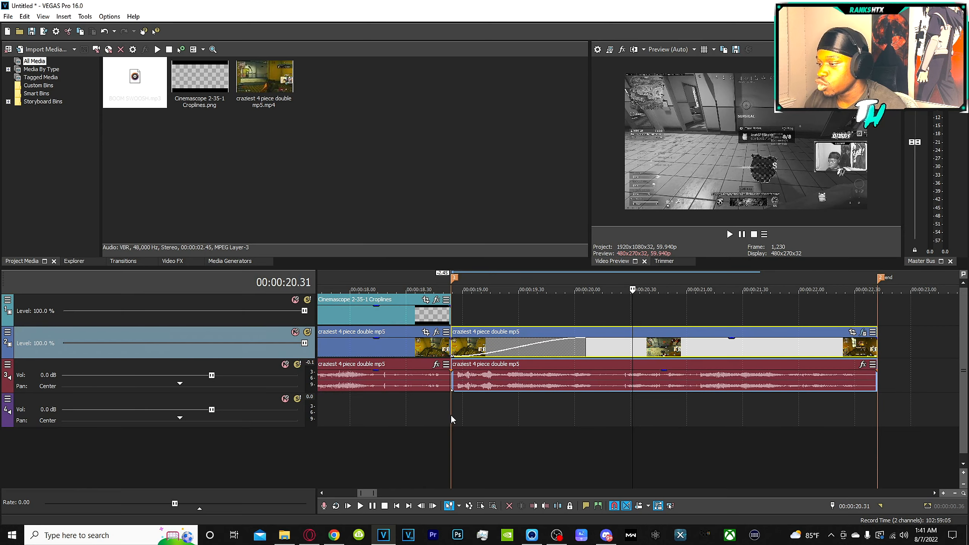
# Step: Play the last piece's fade-in from 00:00:18.54 and again from just before the cut at 00:00:18.29
pyautogui.click(450, 414)
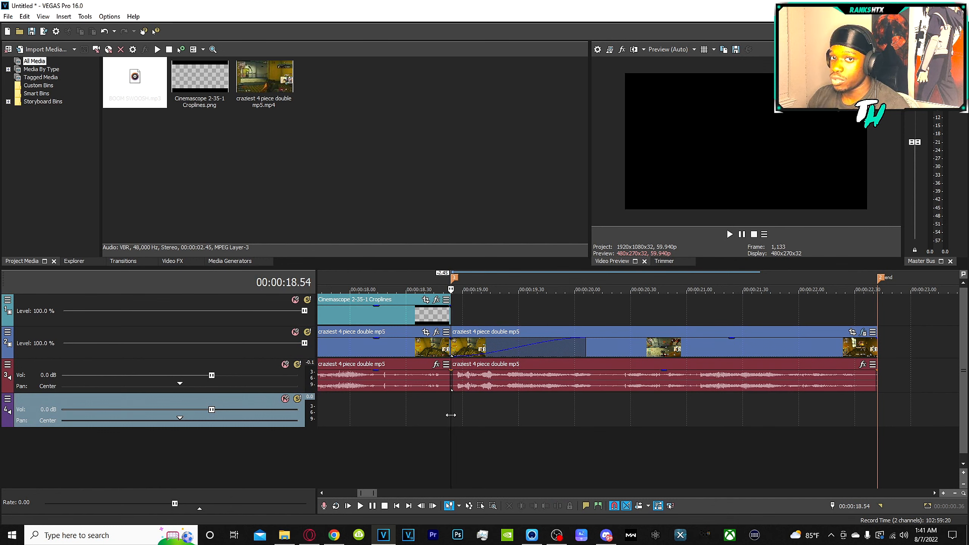
pyautogui.press('space')
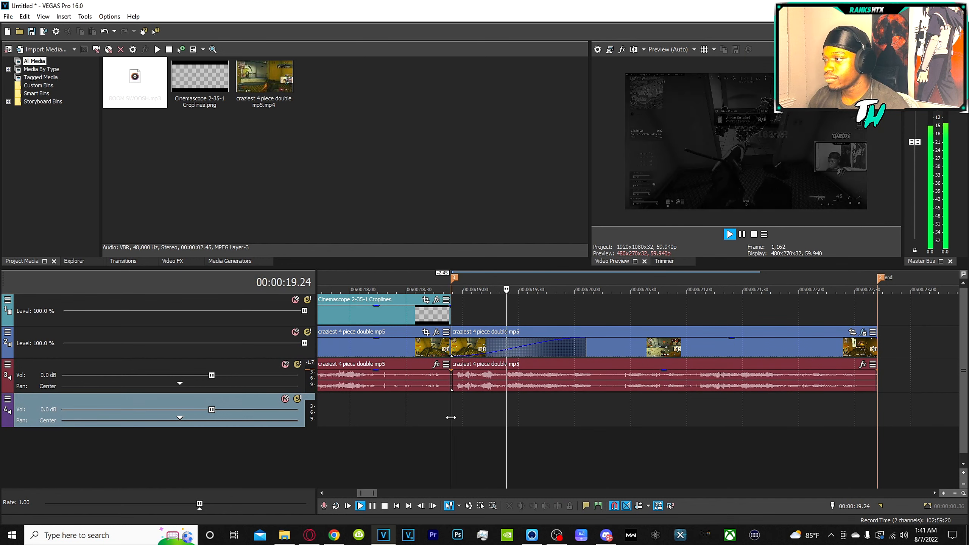
pyautogui.press('space')
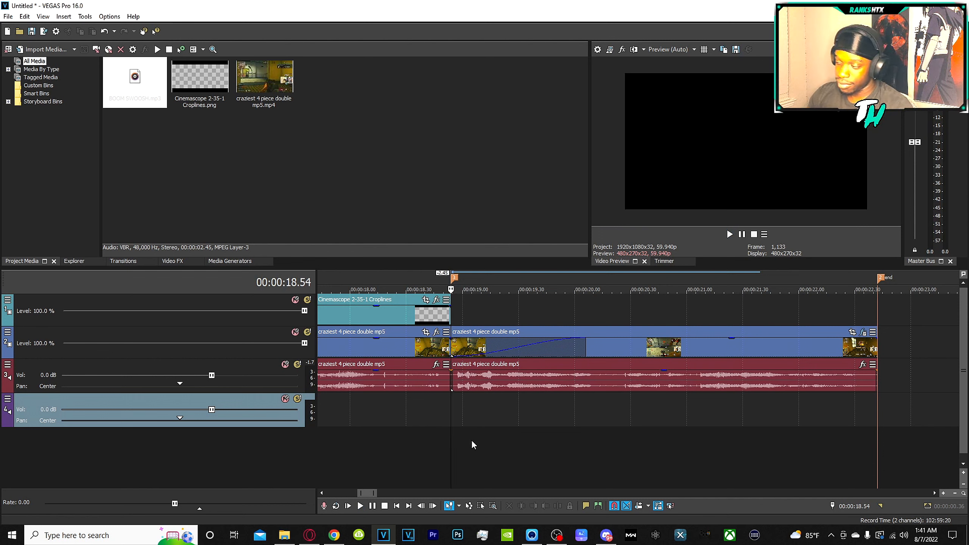
pyautogui.click(582, 347)
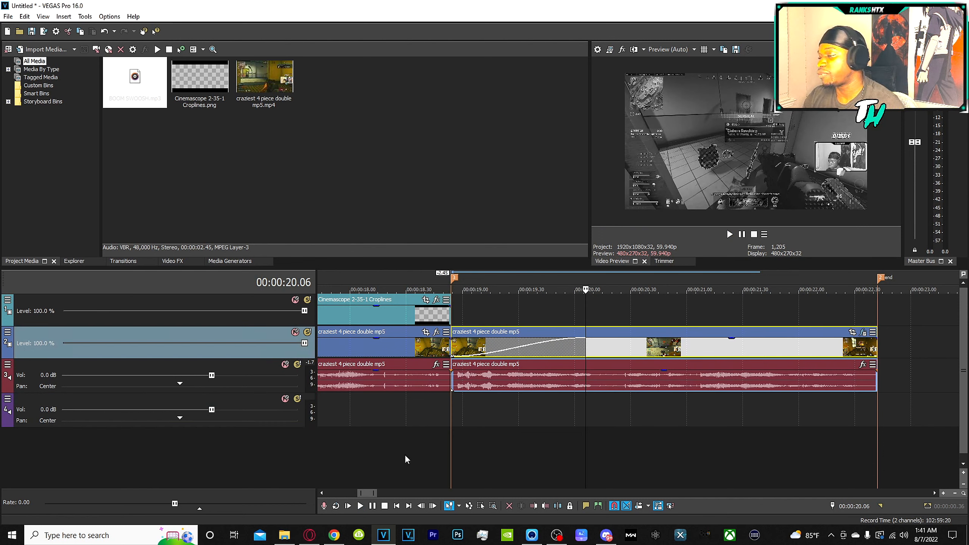
pyautogui.click(404, 413)
pyautogui.press('space')
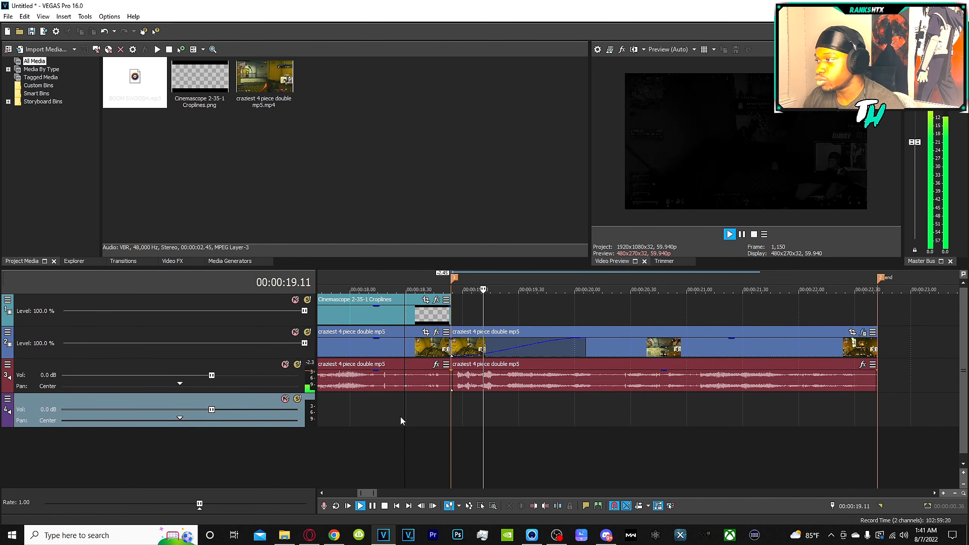
pyautogui.press('space')
# Step: Replace the fade-in with fade-outs at the last piece's end, about 00:00:00.43 on the video and 00:00:00.52 on the audio
pyautogui.click(590, 350)
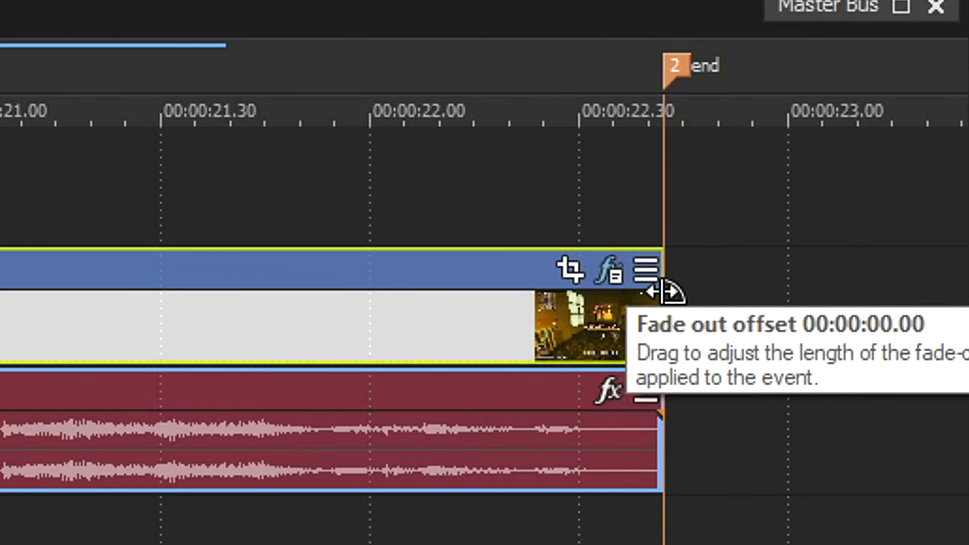
pyautogui.moveTo(664, 292); pyautogui.dragTo(368, 300)
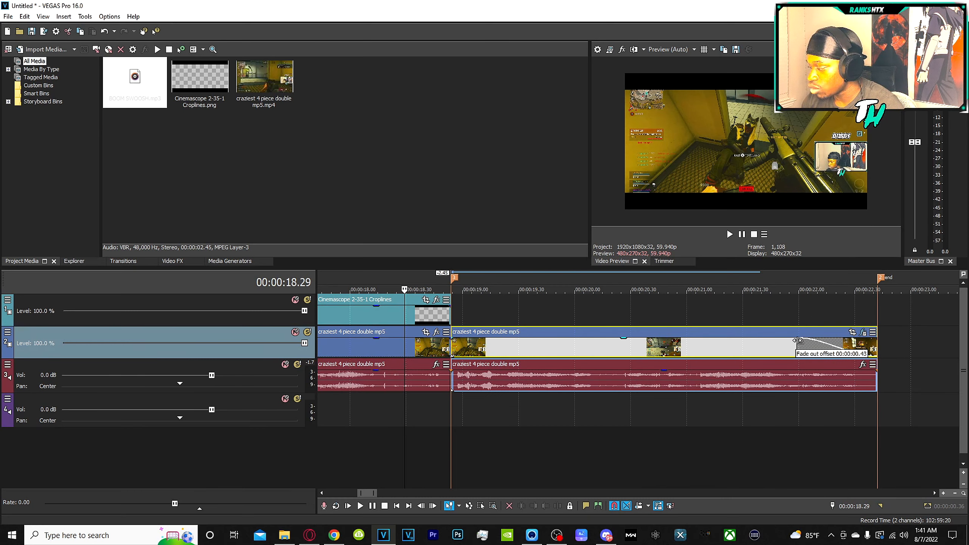
pyautogui.moveTo(799, 340); pyautogui.dragTo(798, 340)
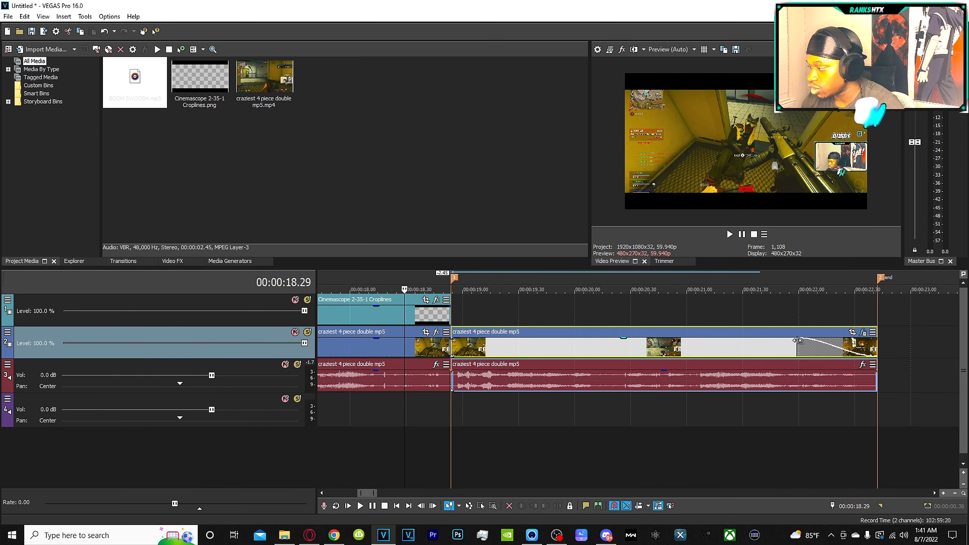
pyautogui.click(876, 371)
pyautogui.moveTo(819, 281); pyautogui.dragTo(443, 283)
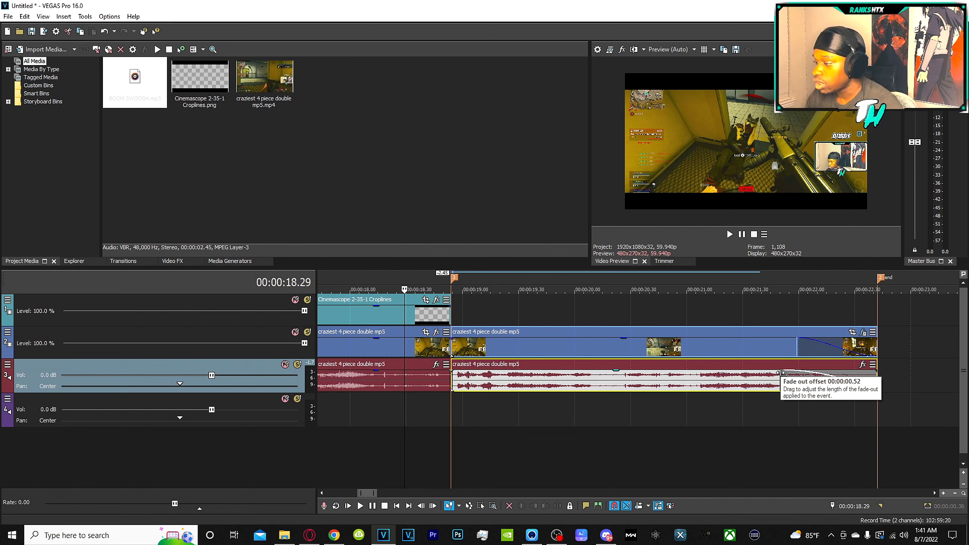
# Step: Play the timeline from just before the last gameplay piece
pyautogui.click(449, 405)
pyautogui.click(407, 401)
pyautogui.press('space')
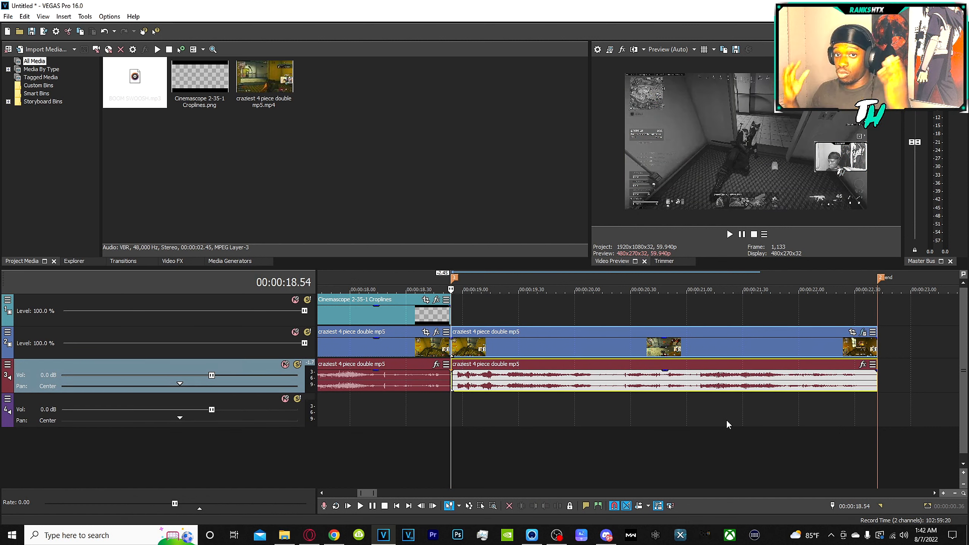
# Step: Place a marker named nahhhh at 00:00:21.07
pyautogui.click(698, 386)
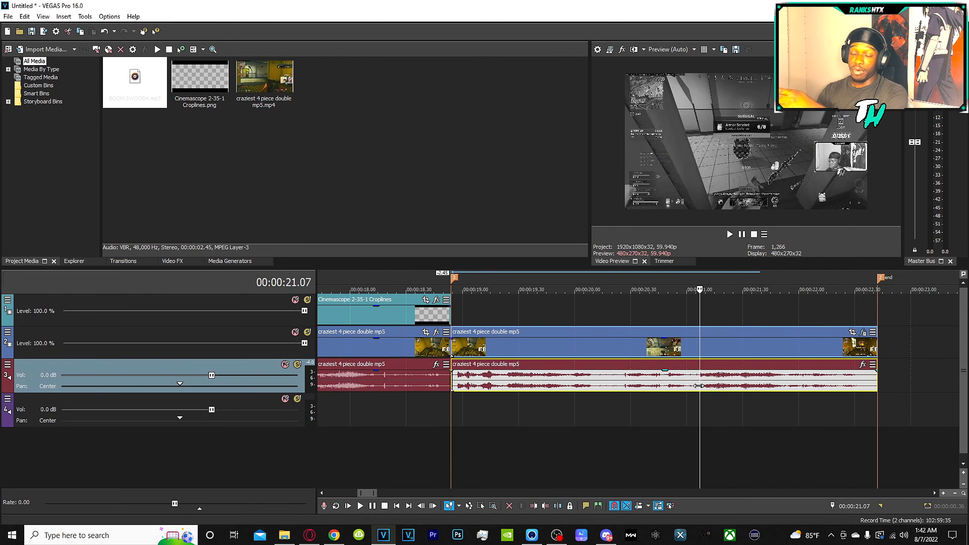
pyautogui.press('m')
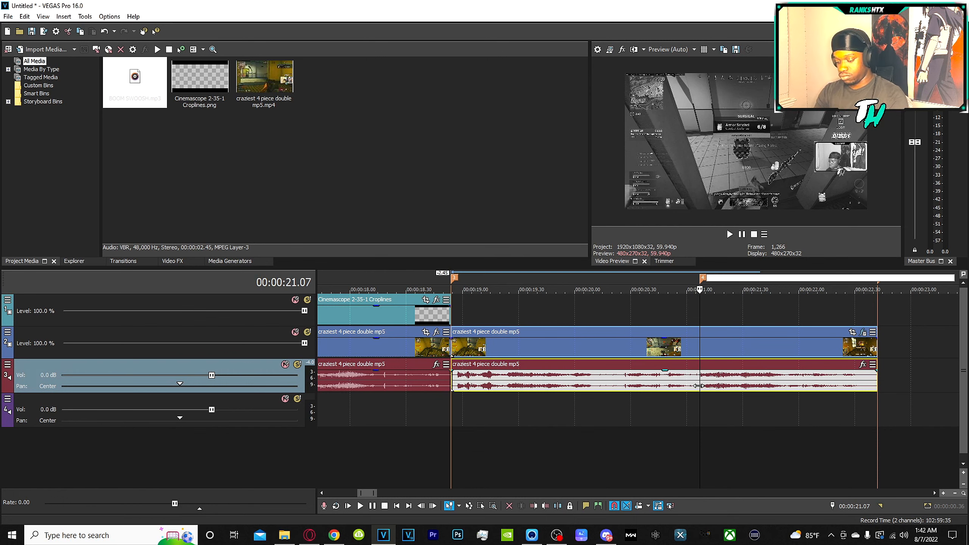
pyautogui.write('nahhhh')
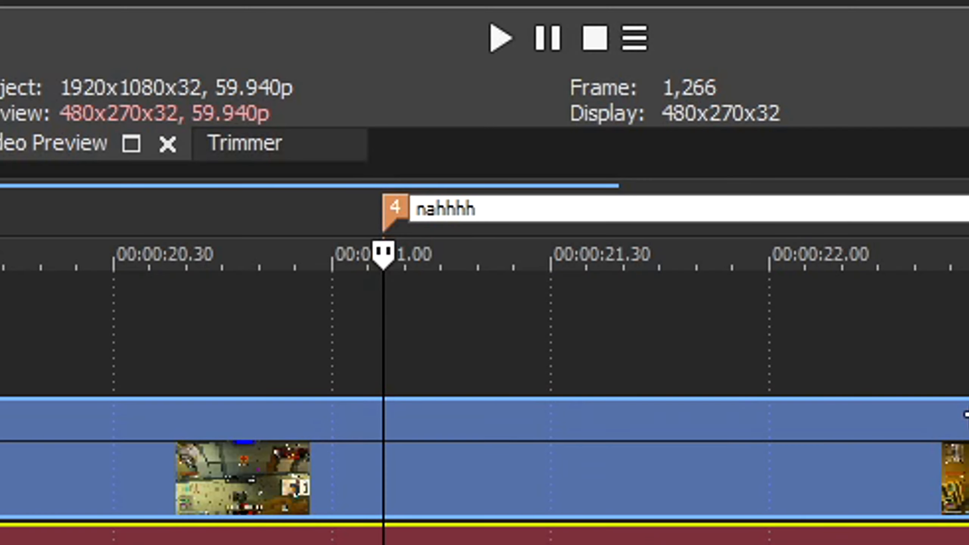
pyautogui.press('Return')
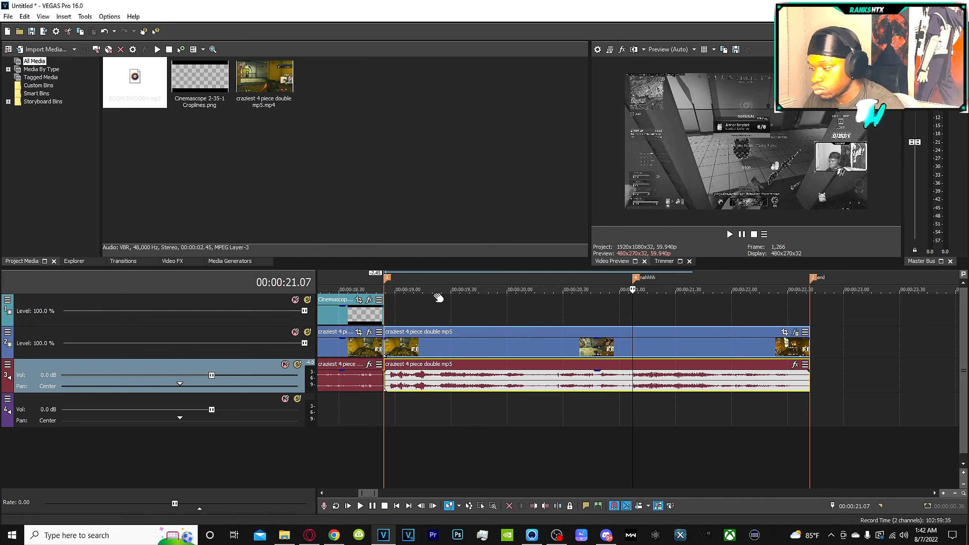
# Step: Insert a text media event on the top video track at the nahhhh marker
pyautogui.click(632, 303)
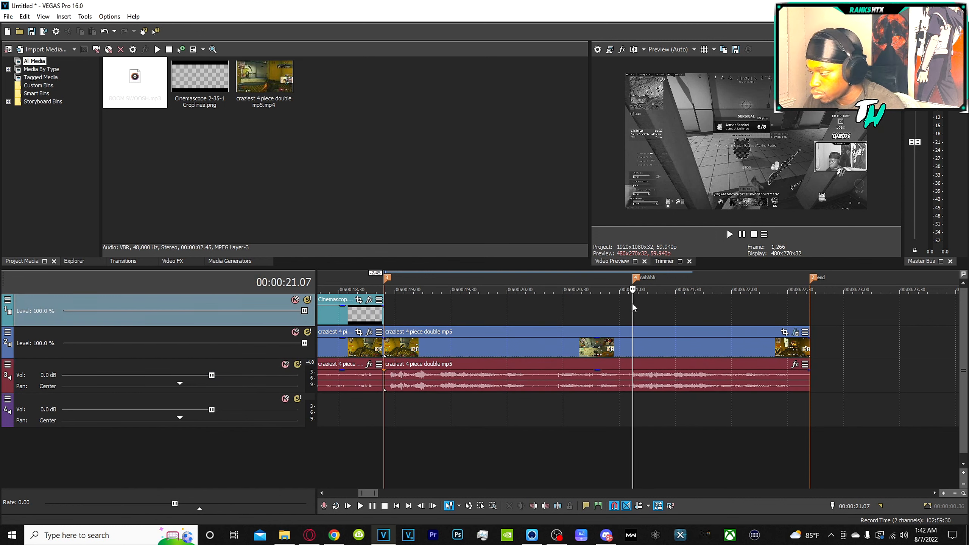
pyautogui.rightClick(638, 309)
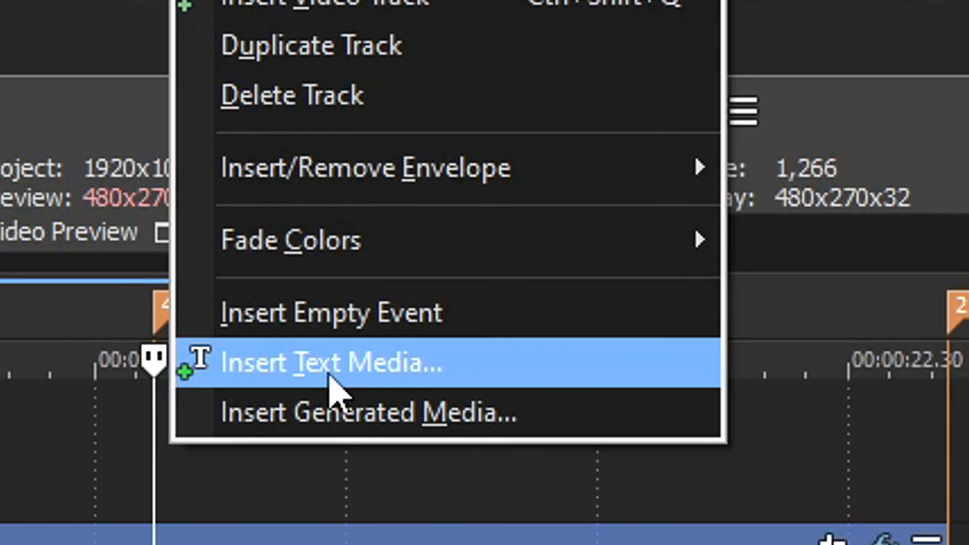
pyautogui.click(329, 375)
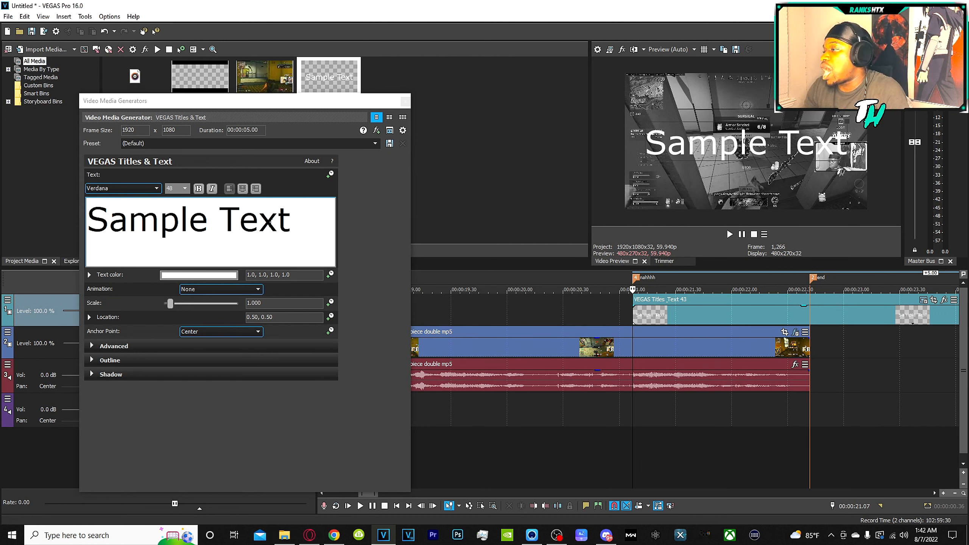
# Step: Change the font of the whole sample text to Call Of Ops Duty
pyautogui.click(316, 229)
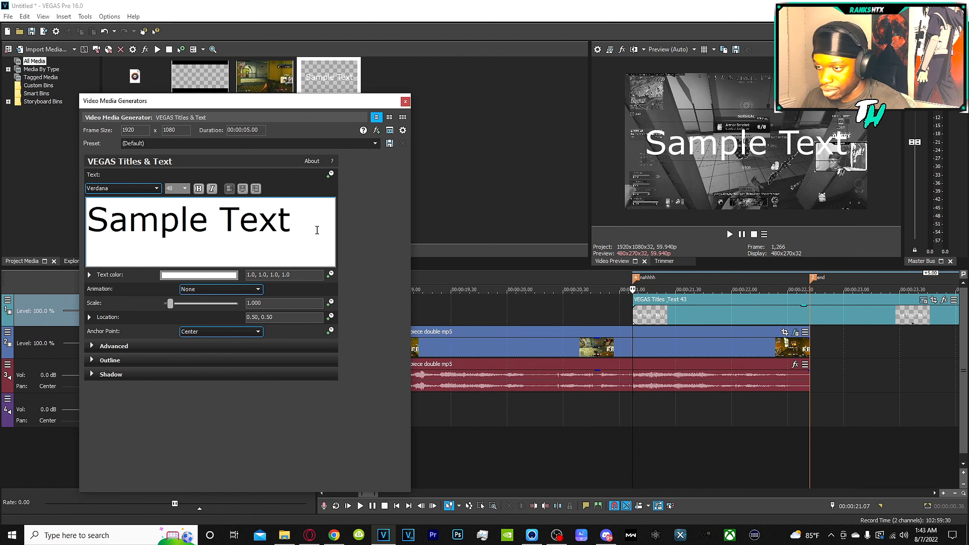
pyautogui.hotkey('ctrl', 'a')
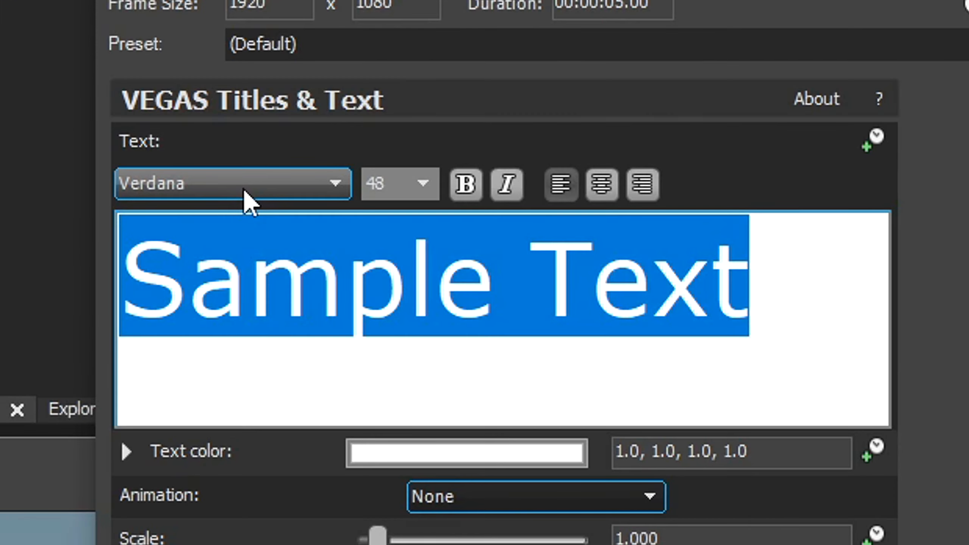
pyautogui.click(246, 189)
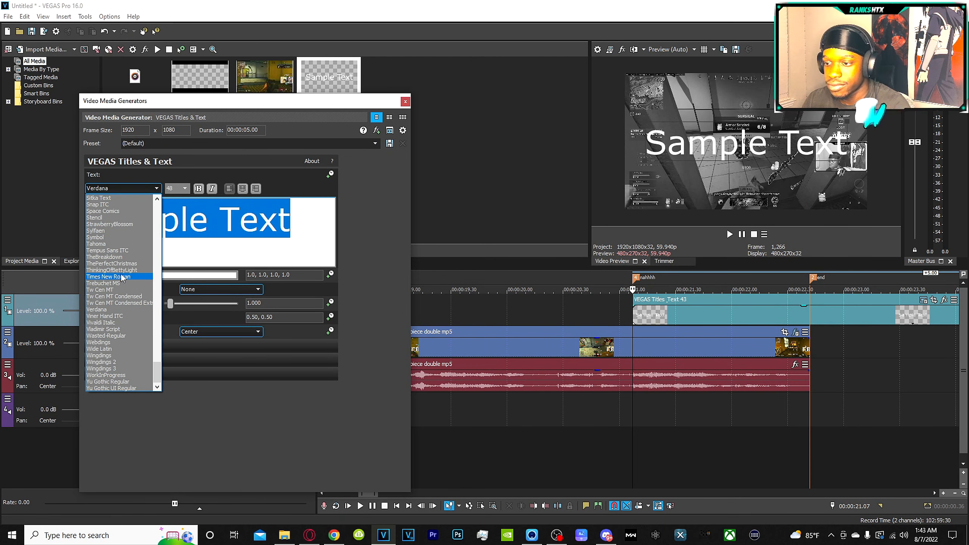
pyautogui.scroll(20, 119, 275)
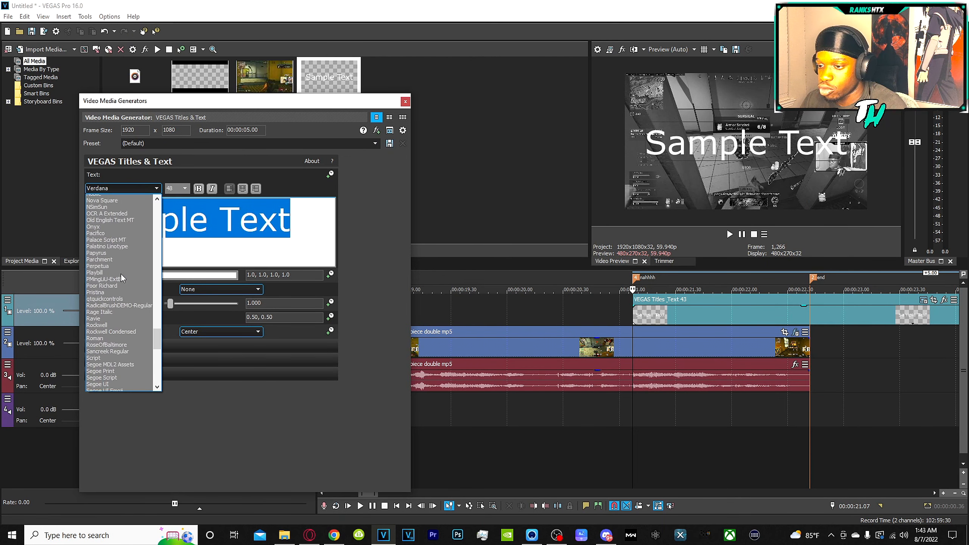
pyautogui.scroll(10, 116, 272)
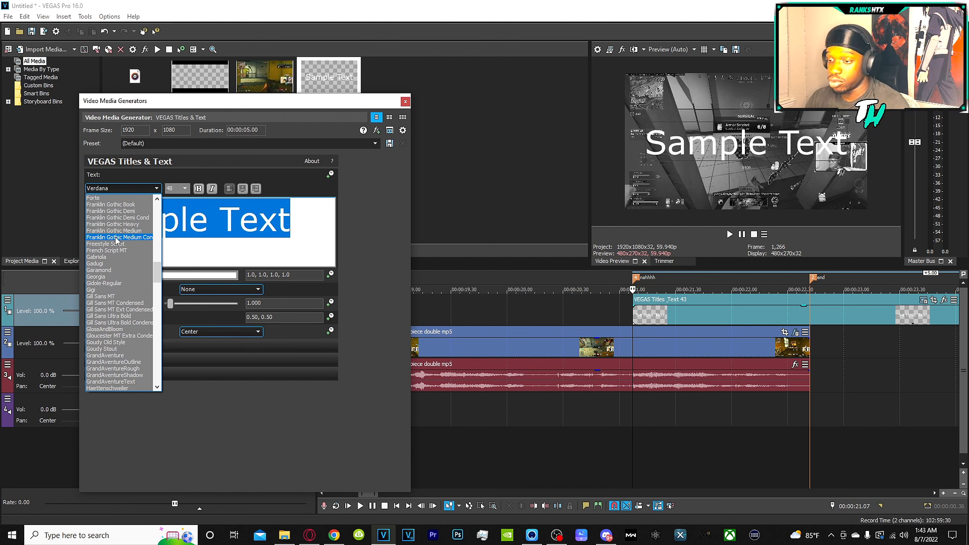
pyautogui.scroll(-6, 113, 272)
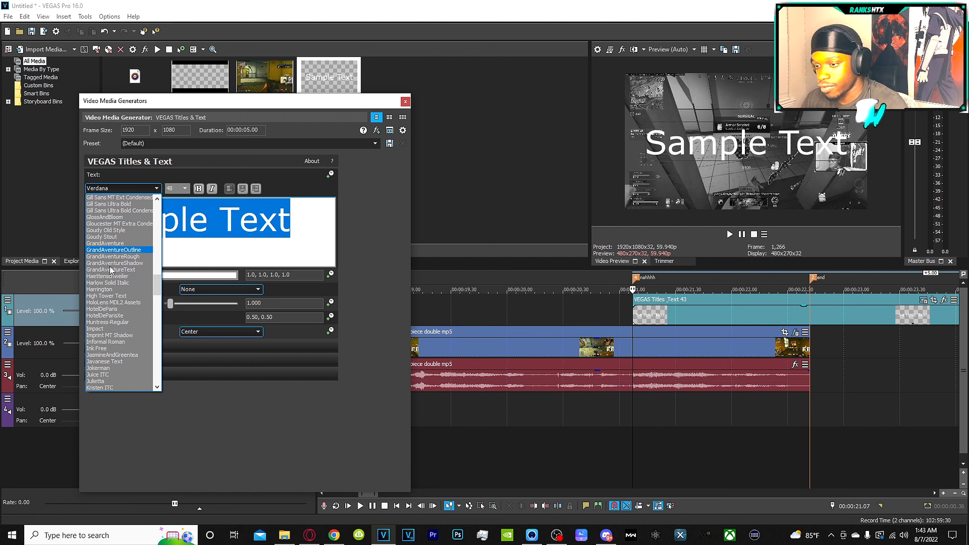
pyautogui.scroll(-6, 111, 270)
pyautogui.scroll(20, 126, 232)
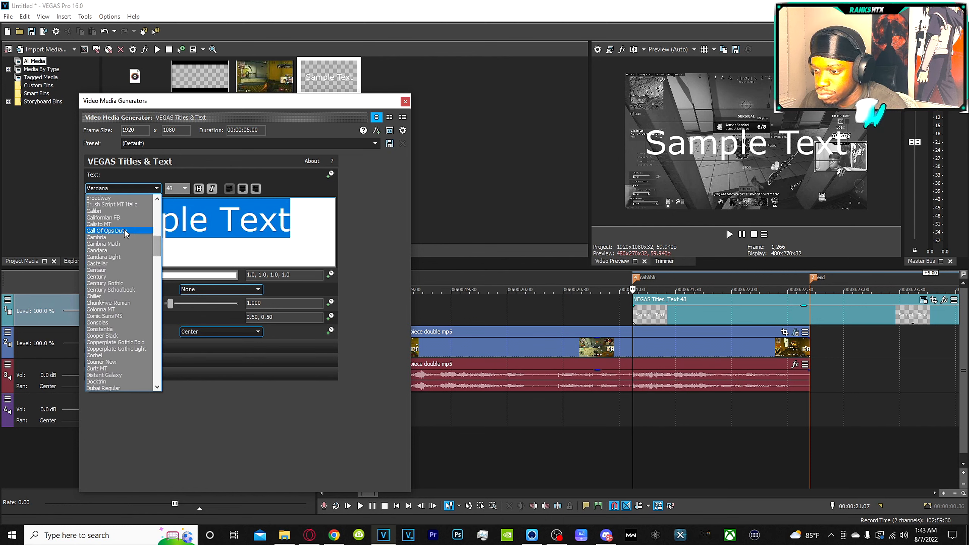
pyautogui.click(126, 231)
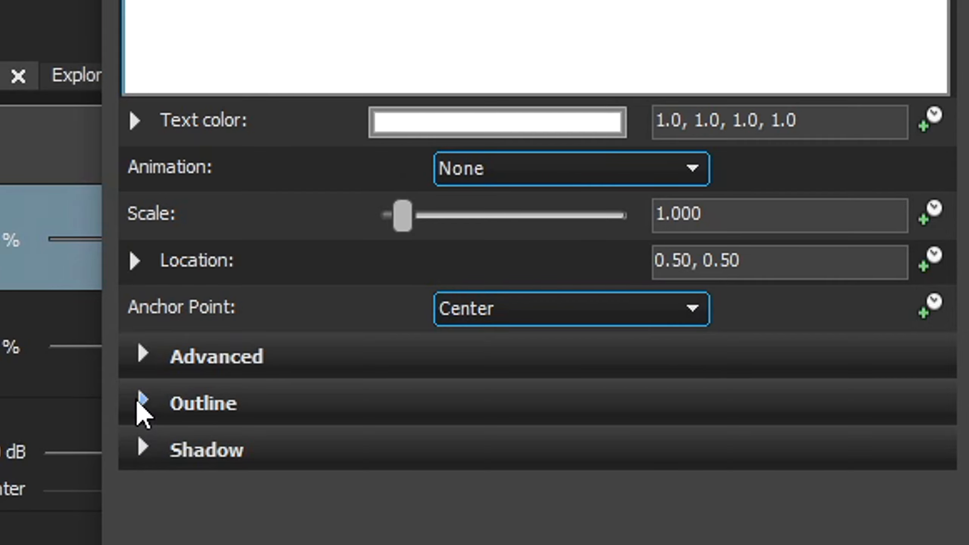
# Step: Give the title text a black outline with a width of about 7.347
pyautogui.click(139, 401)
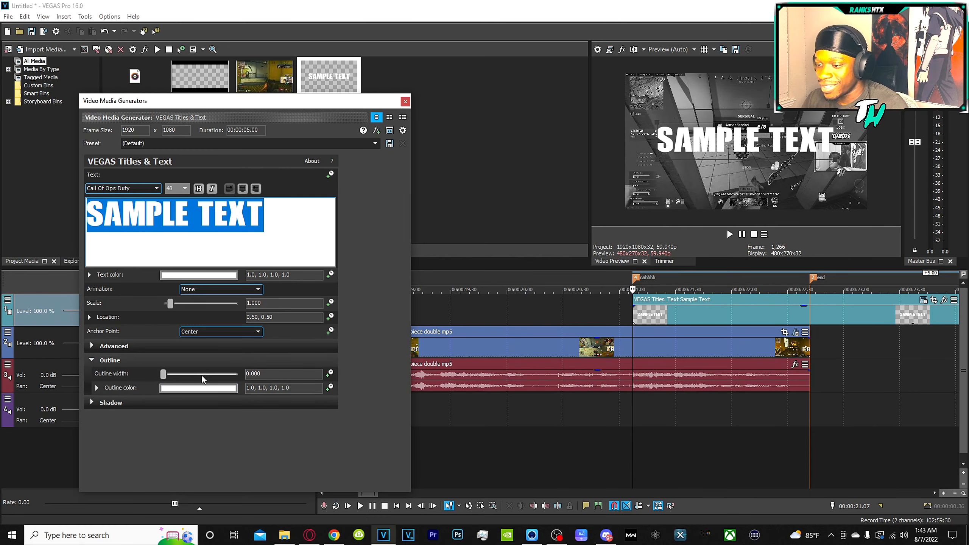
pyautogui.moveTo(407, 455); pyautogui.dragTo(528, 456)
pyautogui.moveTo(207, 377)
pyautogui.mouseDown()
pyautogui.moveTo(224, 375)
pyautogui.moveTo(215, 383)
pyautogui.mouseUp()
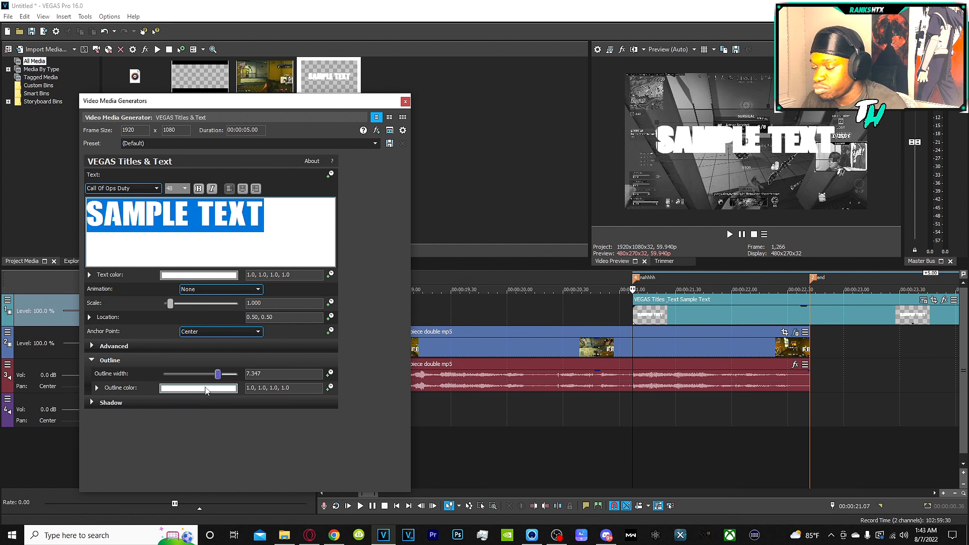
pyautogui.click(205, 388)
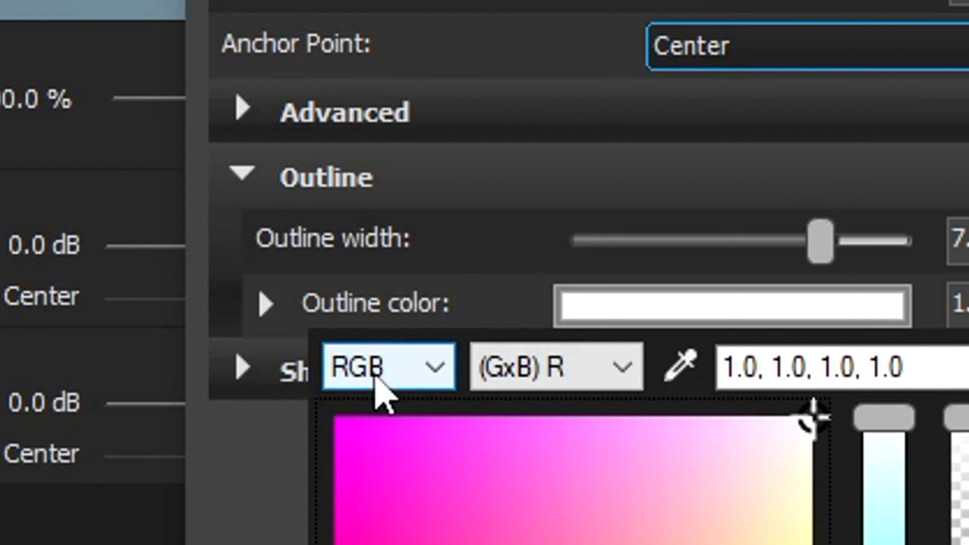
pyautogui.click(375, 378)
pyautogui.click(396, 406)
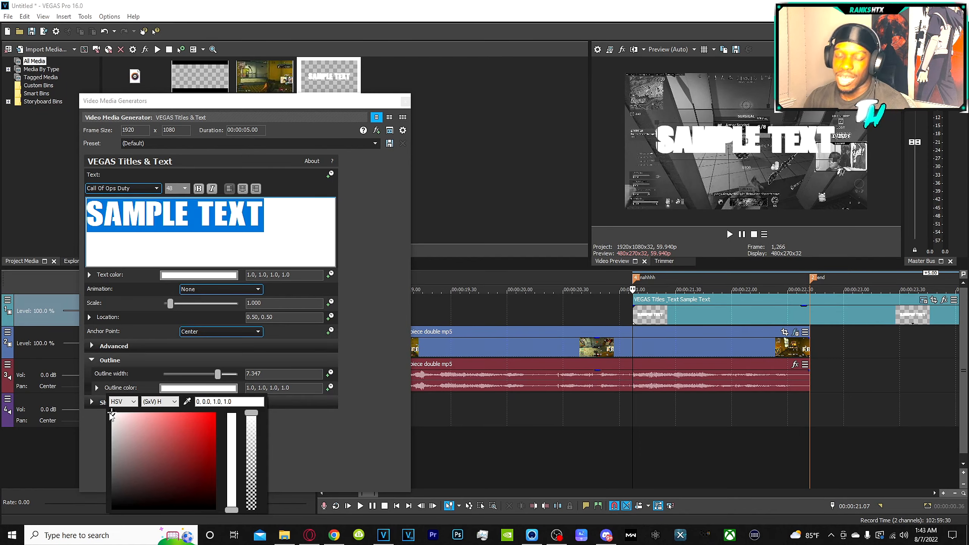
pyautogui.moveTo(111, 414)
pyautogui.mouseDown()
pyautogui.moveTo(121, 428)
pyautogui.moveTo(106, 399)
pyautogui.moveTo(110, 510)
pyautogui.mouseUp()
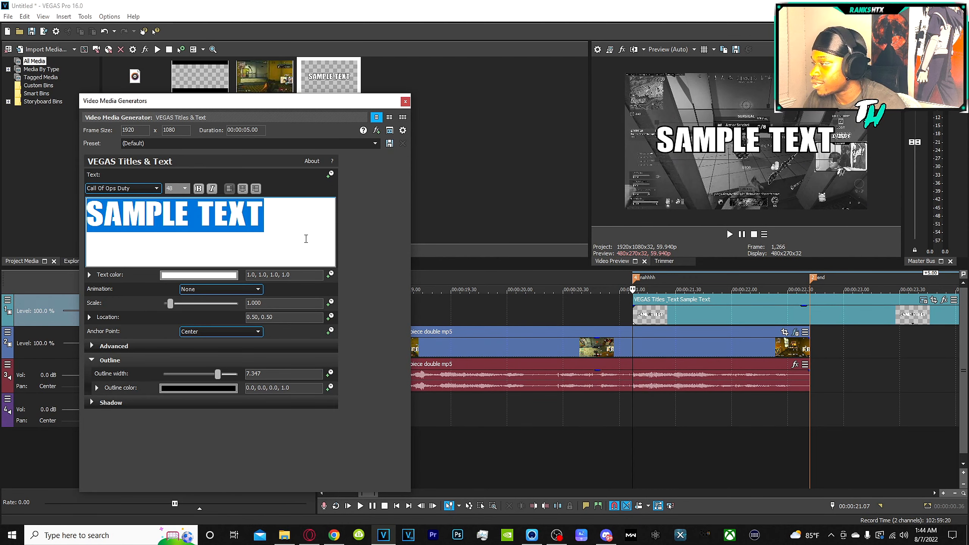
# Step: Enable the title's shadow and replace the sample text with NAAAHHHH
pyautogui.click(90, 403)
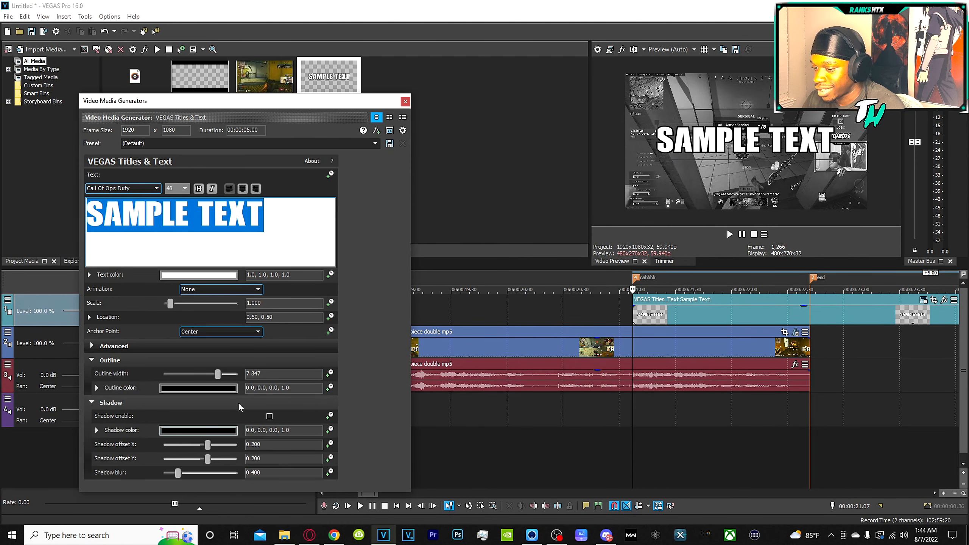
pyautogui.click(269, 417)
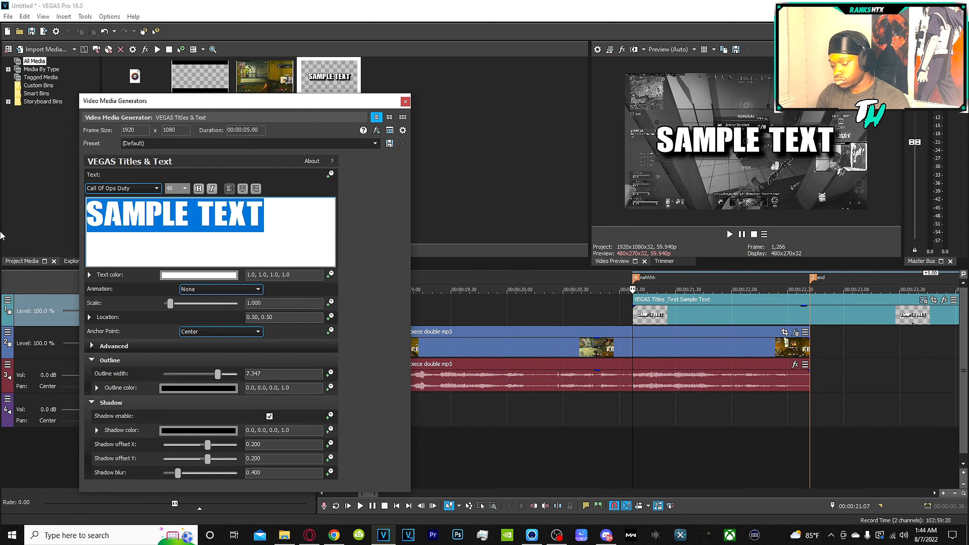
pyautogui.write('N')
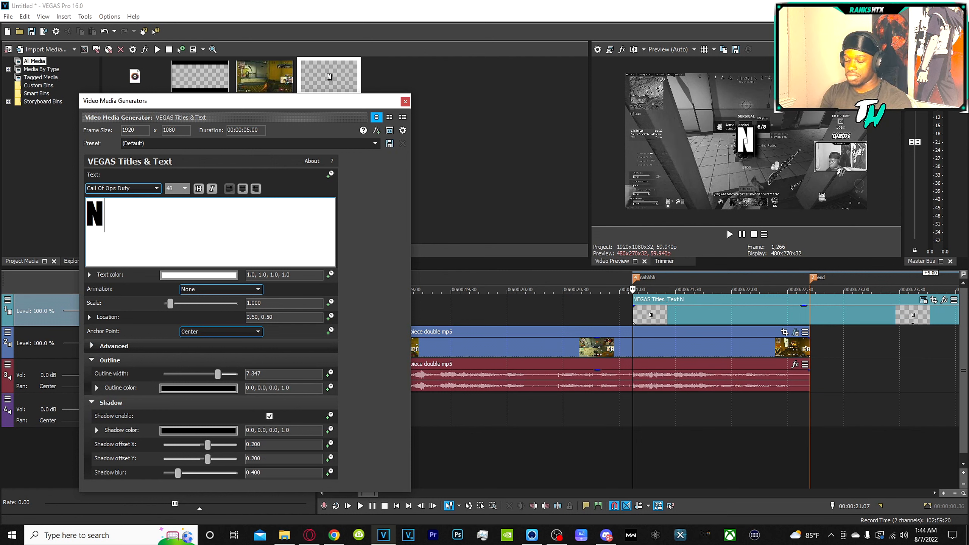
pyautogui.write('AAAHHHH')
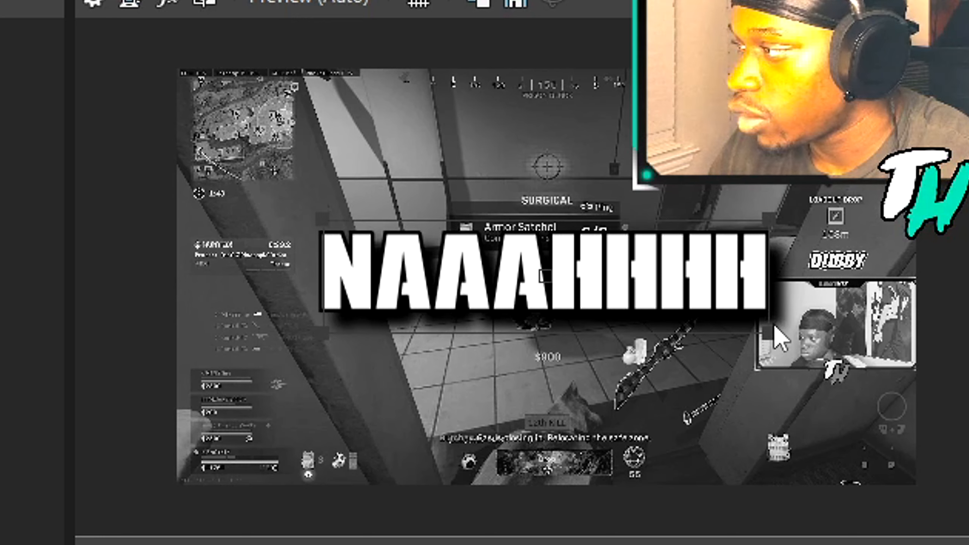
# Step: Shrink the title to a scale of about 0.697 and place it near the frame's lower edge at location 0.50, 0.11
pyautogui.moveTo(768, 331); pyautogui.dragTo(703, 313)
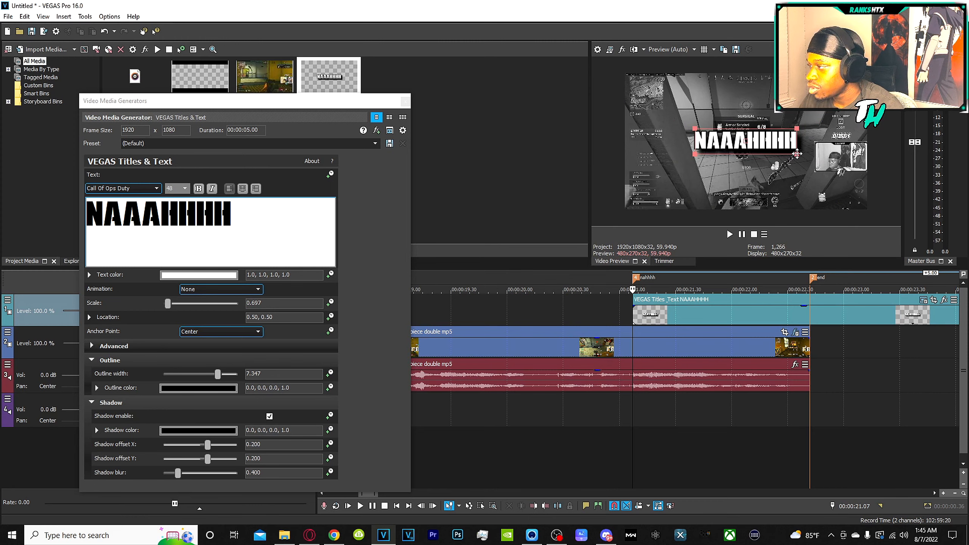
pyautogui.moveTo(757, 145); pyautogui.dragTo(760, 193)
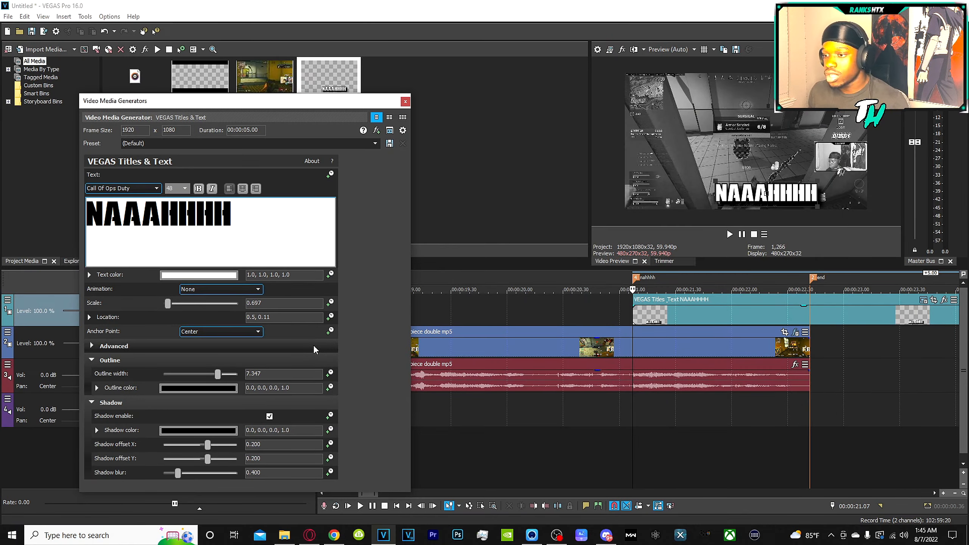
pyautogui.write('0')
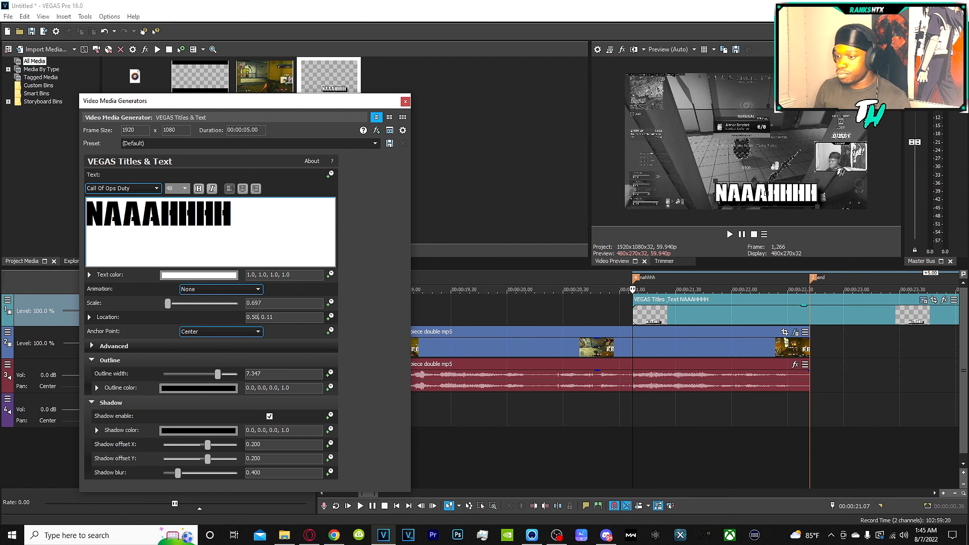
pyautogui.press('Right')
pyautogui.press('Right')
pyautogui.press('Right')
pyautogui.press('Right')
pyautogui.press('Right')
pyautogui.press('Right')
pyautogui.press('BackSpace')
pyautogui.press('BackSpace')
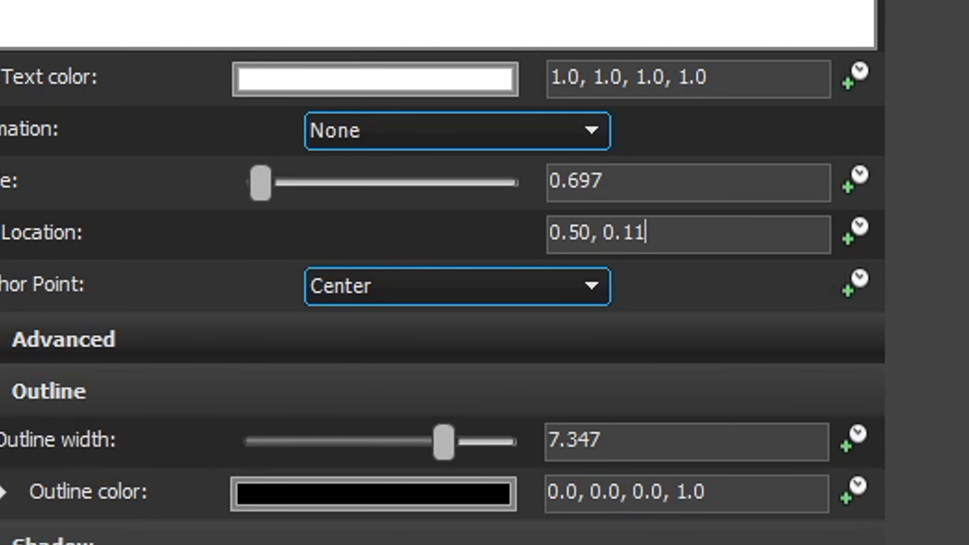
pyautogui.press('BackSpace')
pyautogui.press('BackSpace')
pyautogui.write('0.50')
pyautogui.press('Return')
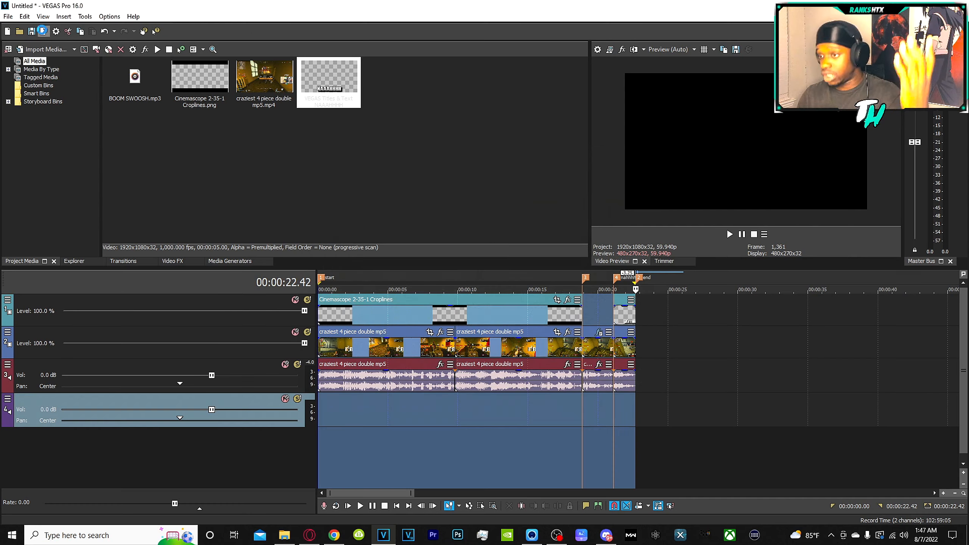
# Step: Start rendering the project, turn off the favorites-only template filter and select the MAGIX AVC/AAC MP4 format
pyautogui.click(44, 31)
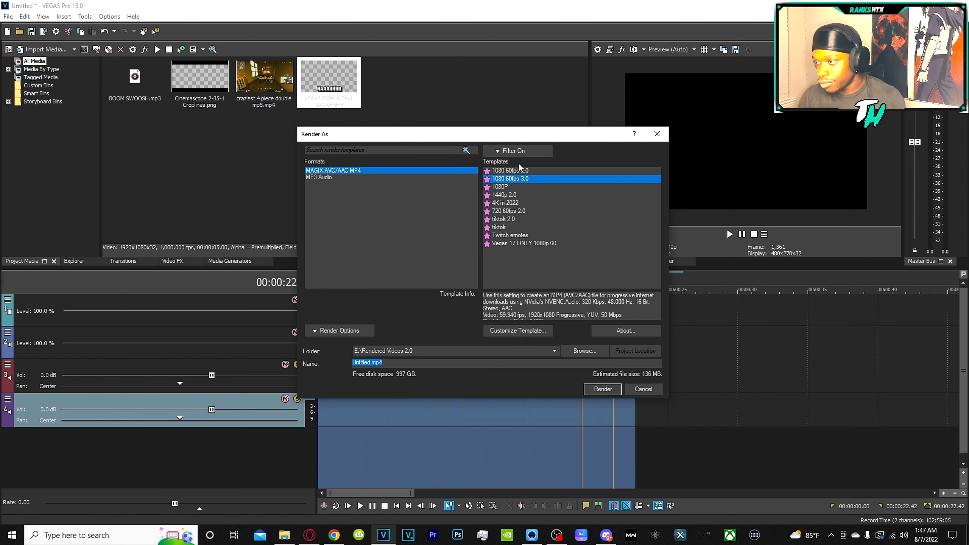
pyautogui.click(500, 150)
pyautogui.click(498, 160)
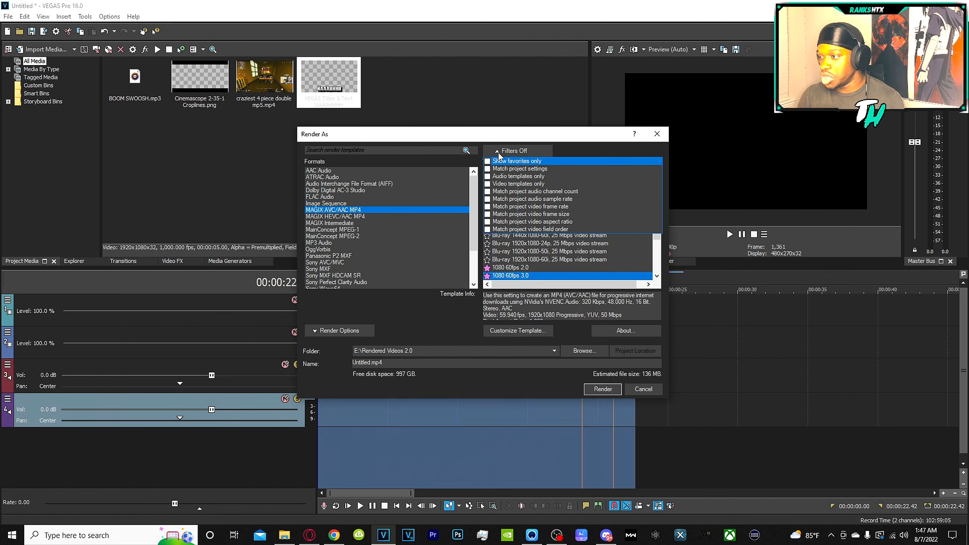
pyautogui.click(499, 151)
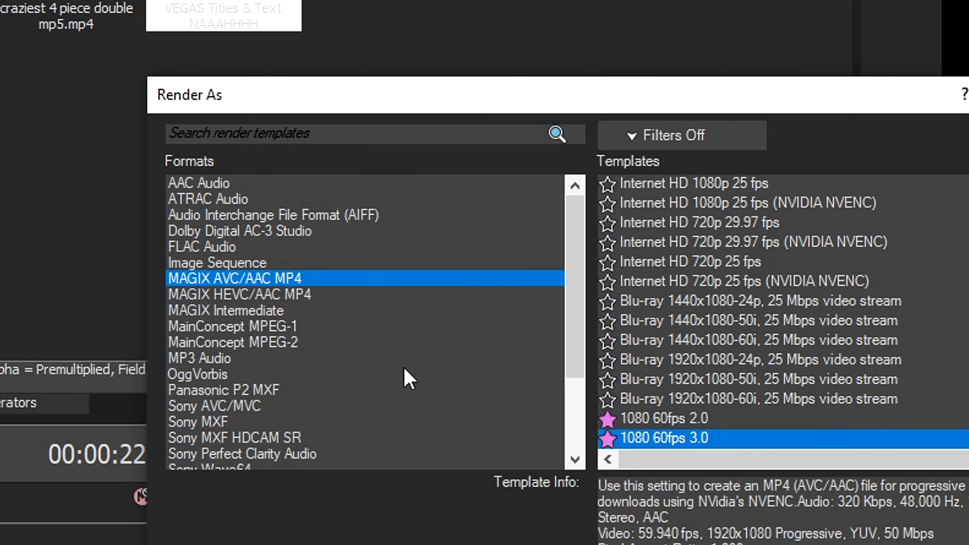
pyautogui.scroll(-3, 384, 354)
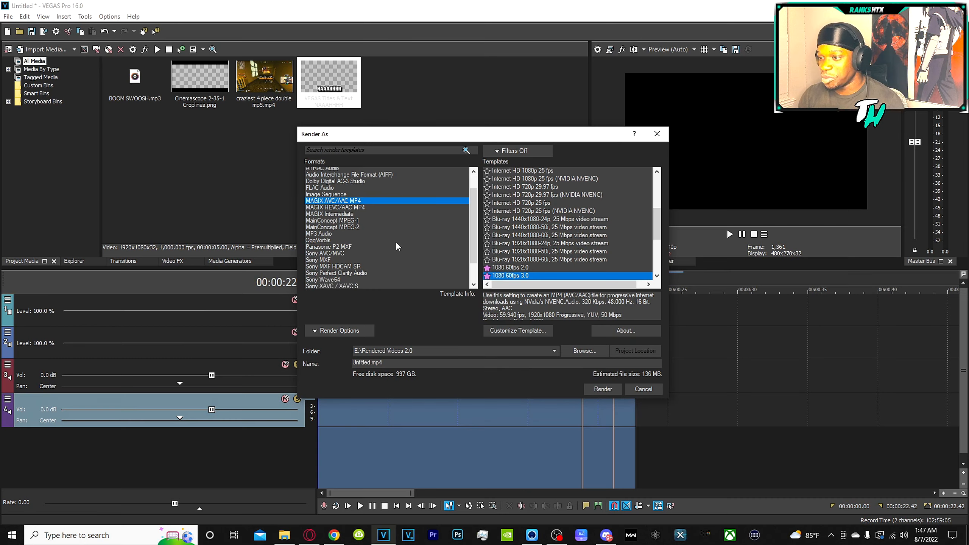
pyautogui.click(263, 373)
pyautogui.scroll(3, 239, 345)
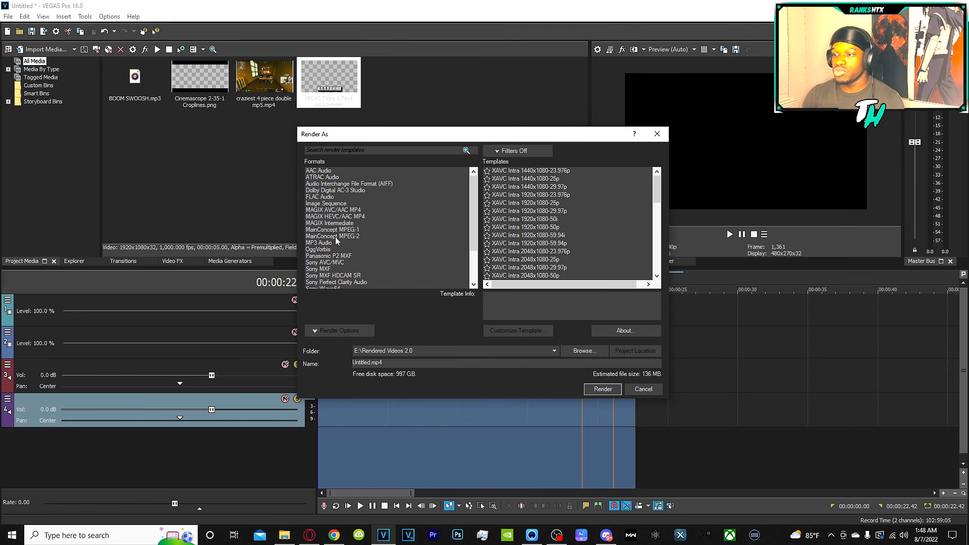
pyautogui.click(347, 211)
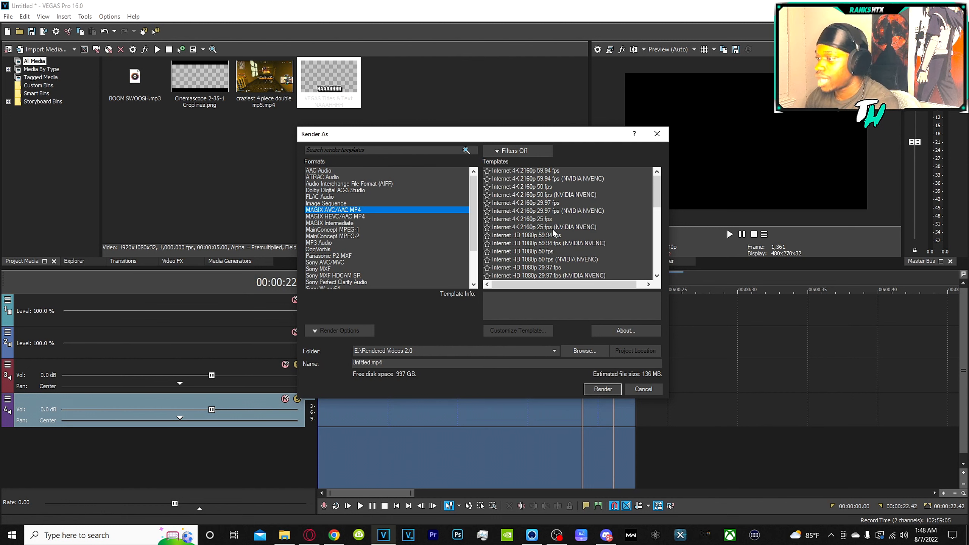
# Step: Choose the Internet HD 1080p 59.94 fps (NVIDIA NVENC) render template
pyautogui.scroll(-4, 547, 214)
pyautogui.scroll(4, 545, 209)
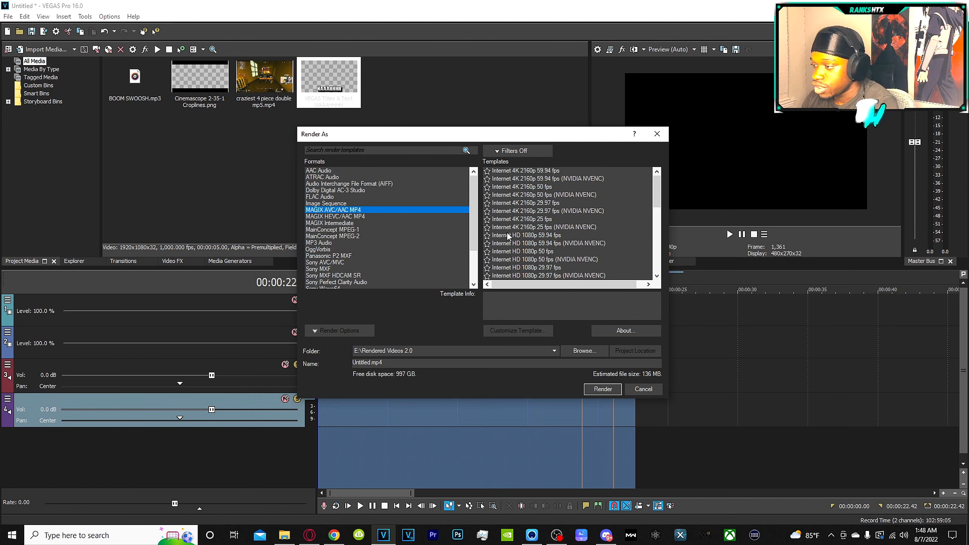
pyautogui.scroll(-7, 542, 243)
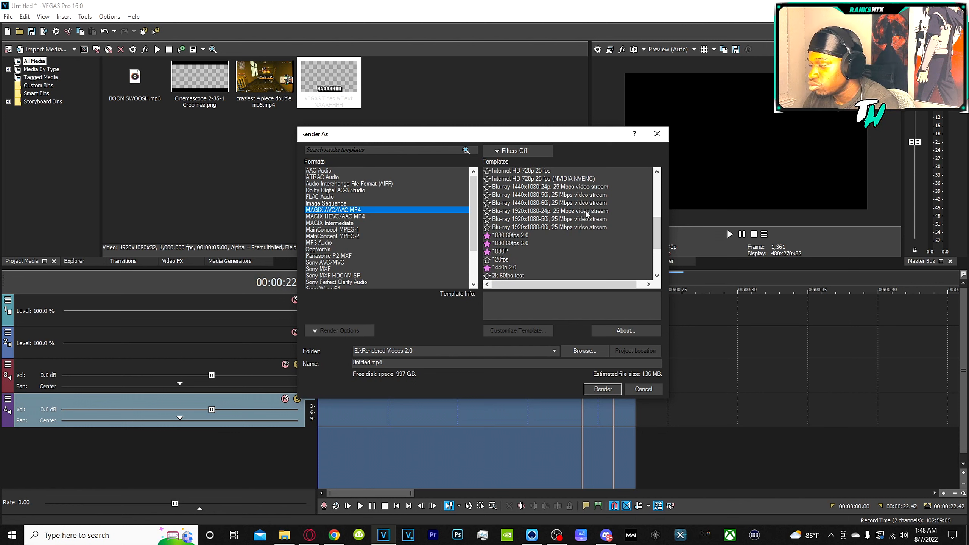
pyautogui.scroll(7, 573, 209)
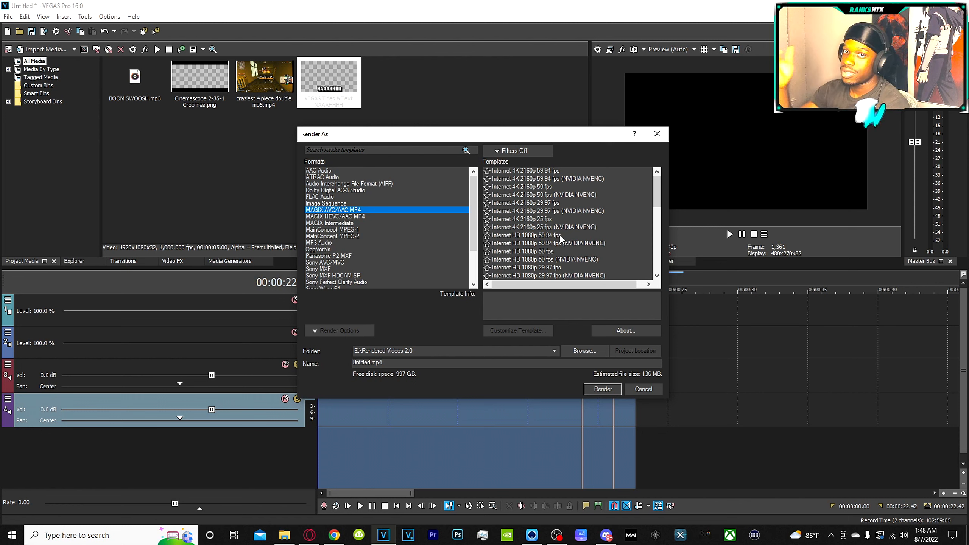
pyautogui.click(541, 236)
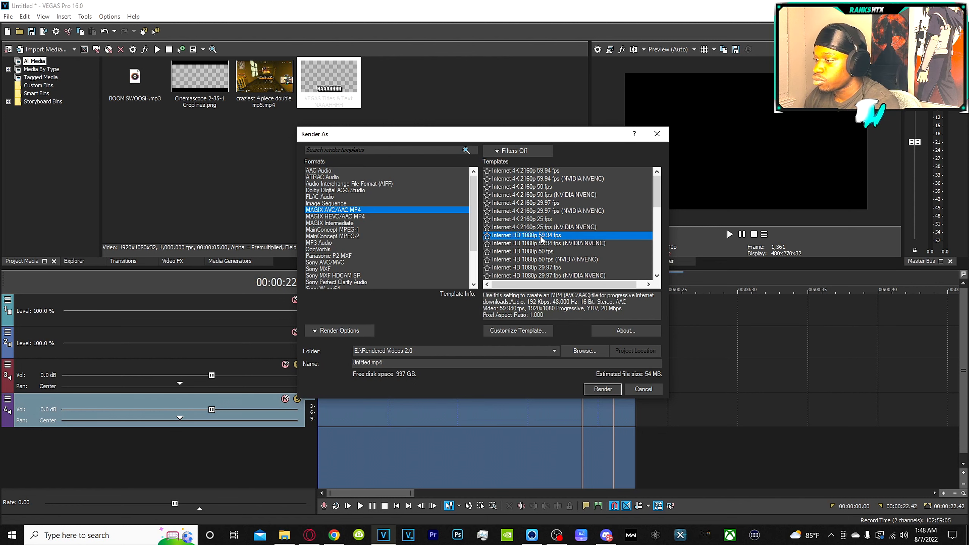
pyautogui.click(565, 246)
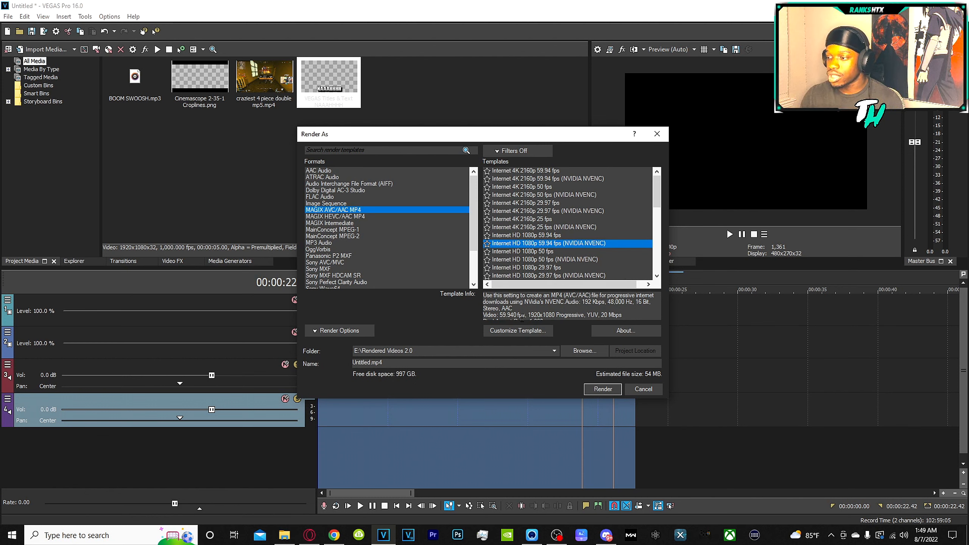
# Step: Customize the chosen render template with both the maximum and average variable bit rate set to 50,000,000 bps
pyautogui.click(522, 330)
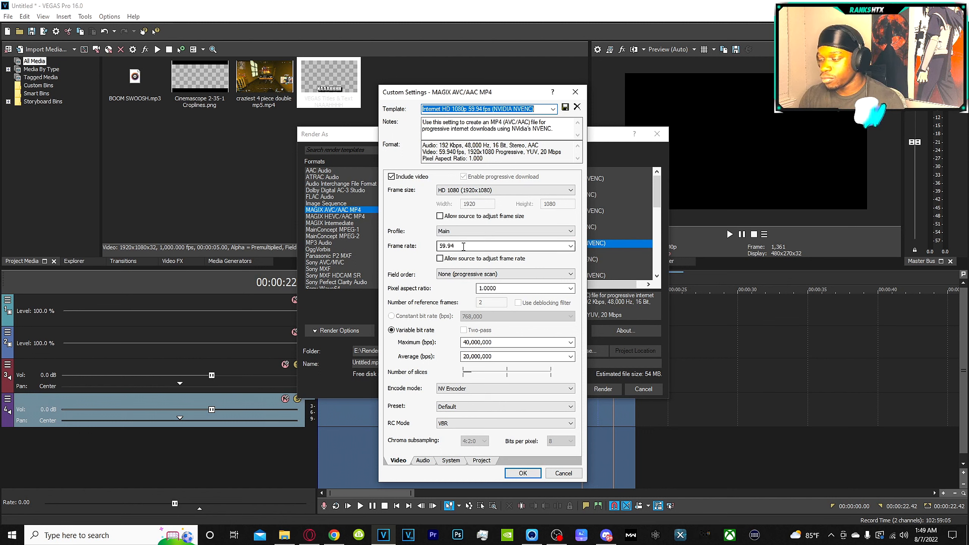
pyautogui.click(503, 246)
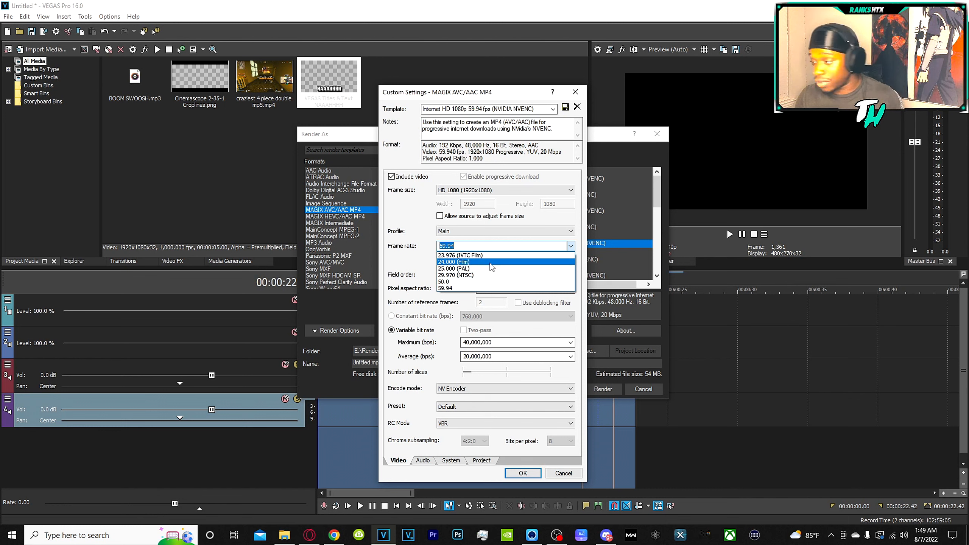
pyautogui.click(572, 246)
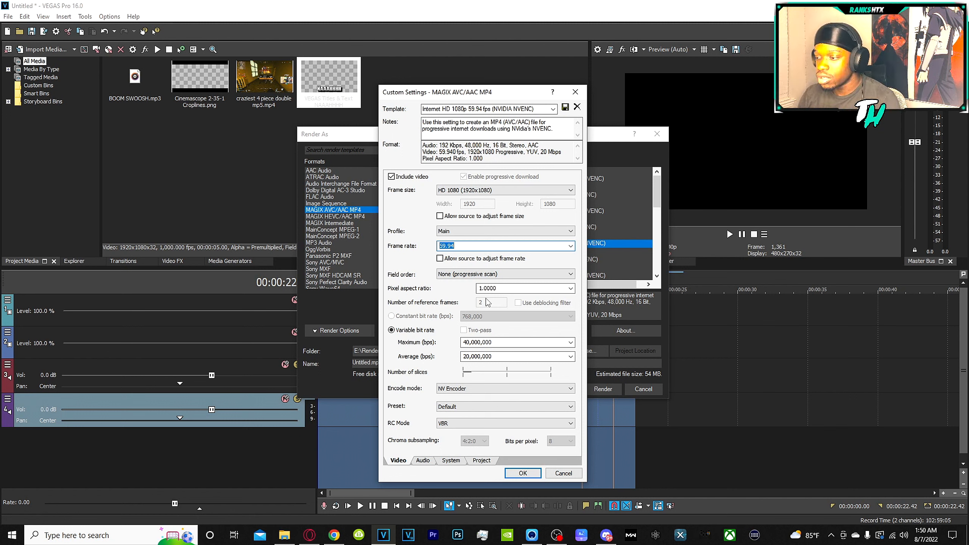
pyautogui.doubleClick(470, 342)
pyautogui.click(467, 342)
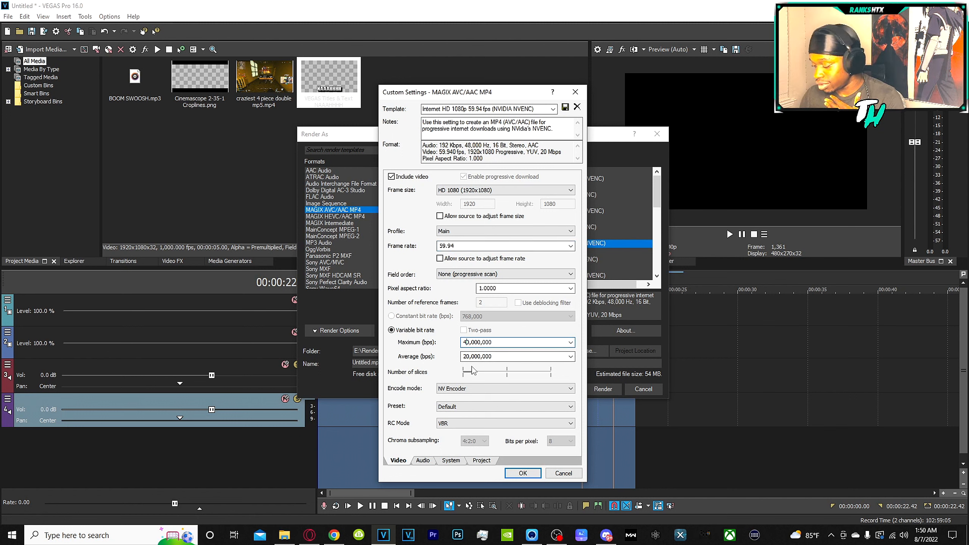
pyautogui.write('5')
pyautogui.press('Tab')
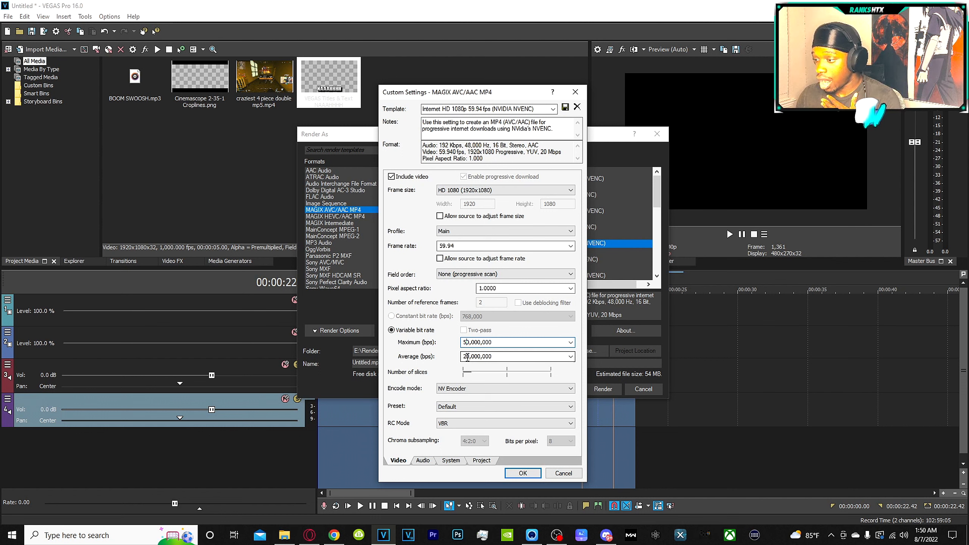
pyautogui.click(468, 354)
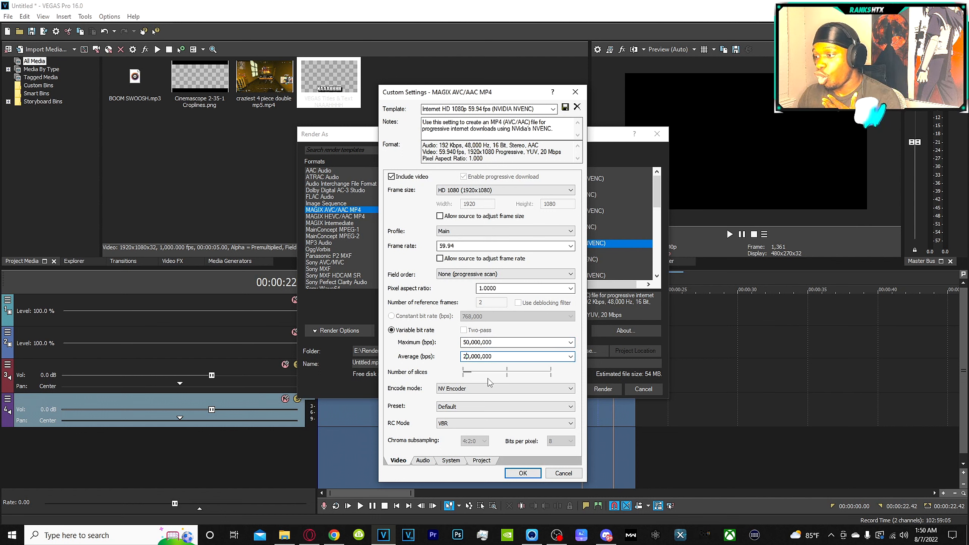
pyautogui.write('5')
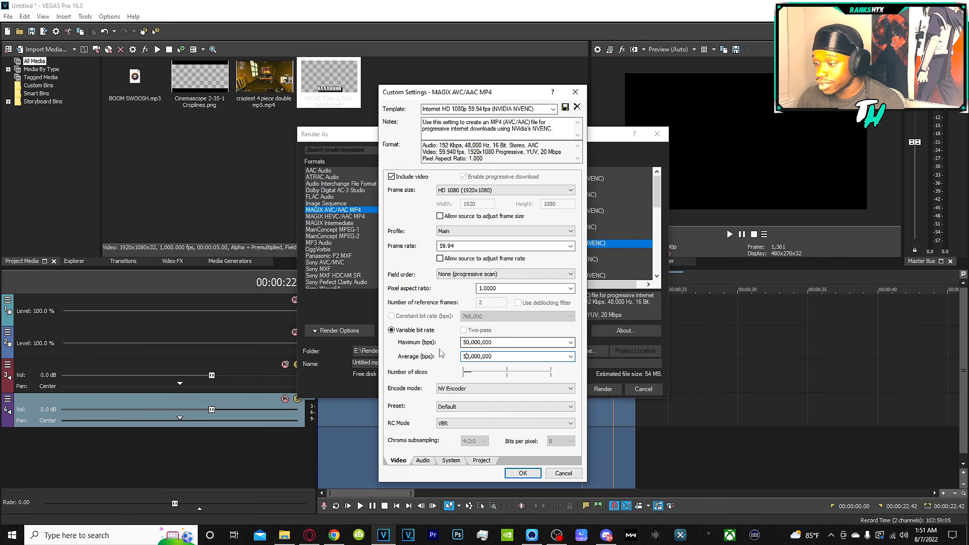
pyautogui.moveTo(462, 343); pyautogui.dragTo(489, 352)
pyautogui.doubleClick(511, 355)
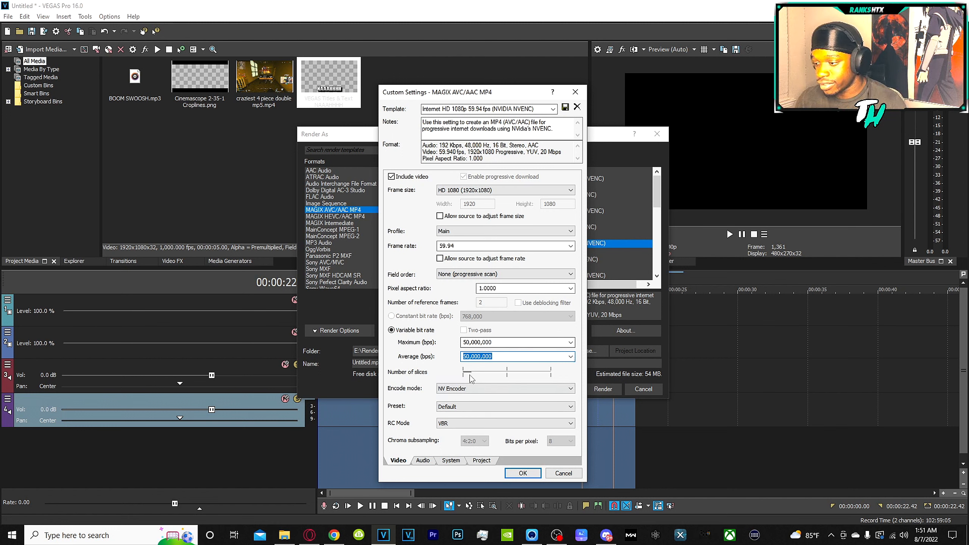
# Step: Configure the video encoding with NV Encoder, the High quality preset and the CBR - high quality RC mode
pyautogui.click(506, 389)
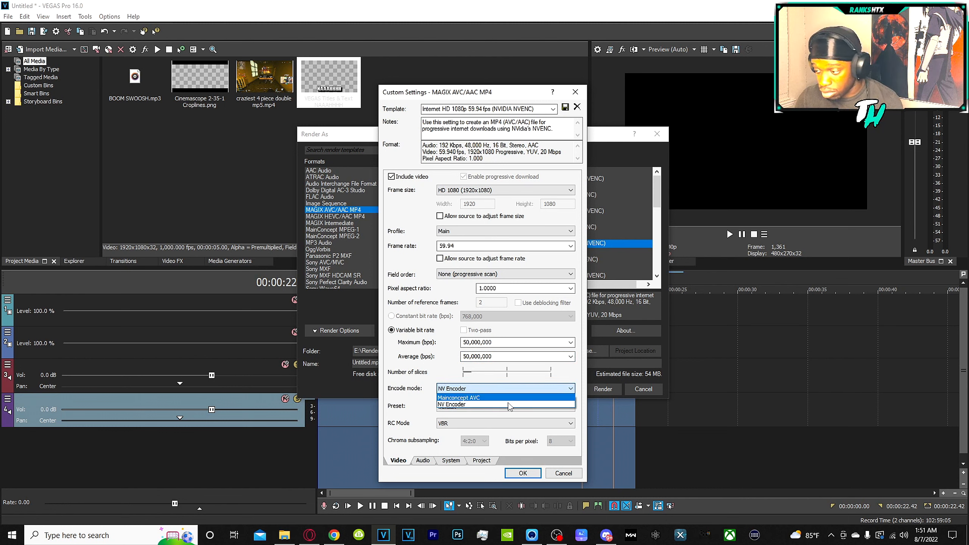
pyautogui.click(450, 406)
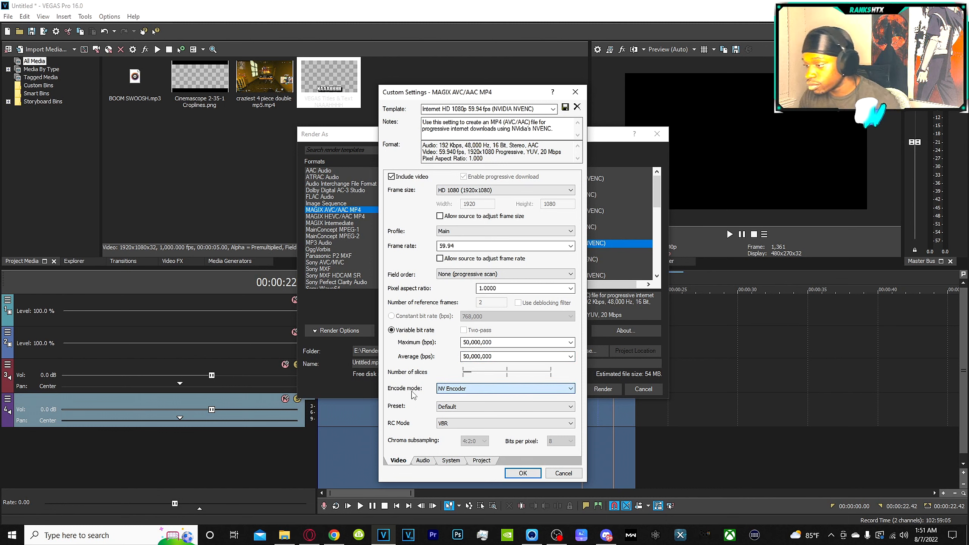
pyautogui.click(467, 408)
pyautogui.click(466, 429)
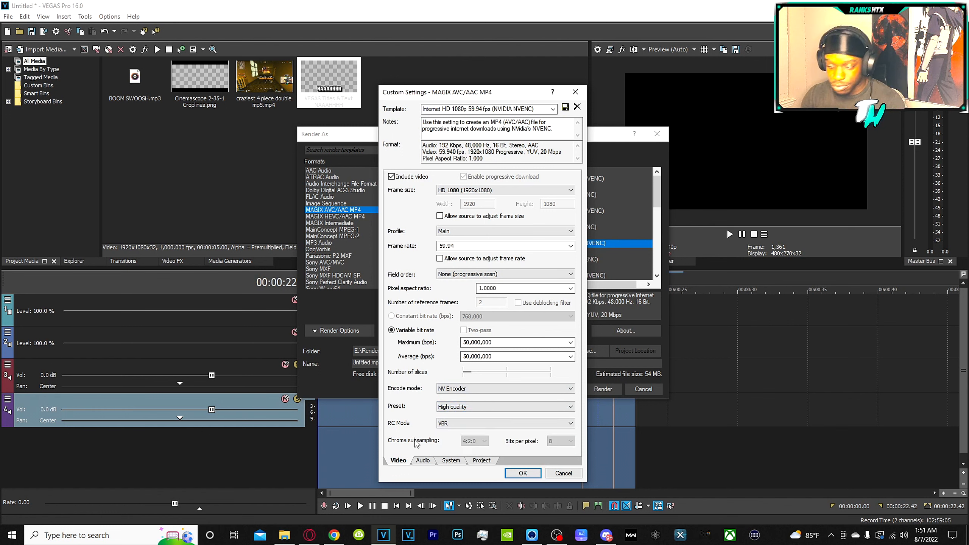
pyautogui.click(455, 424)
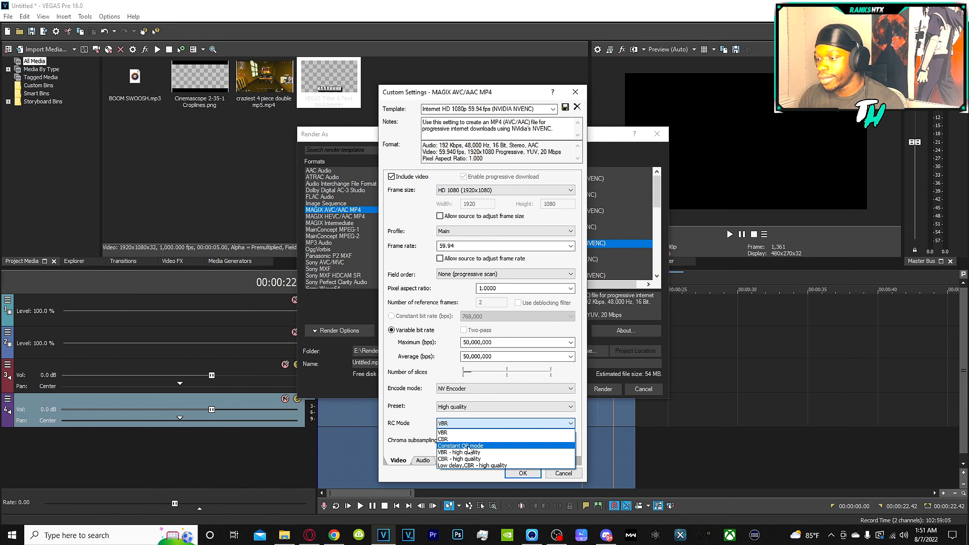
pyautogui.click(486, 459)
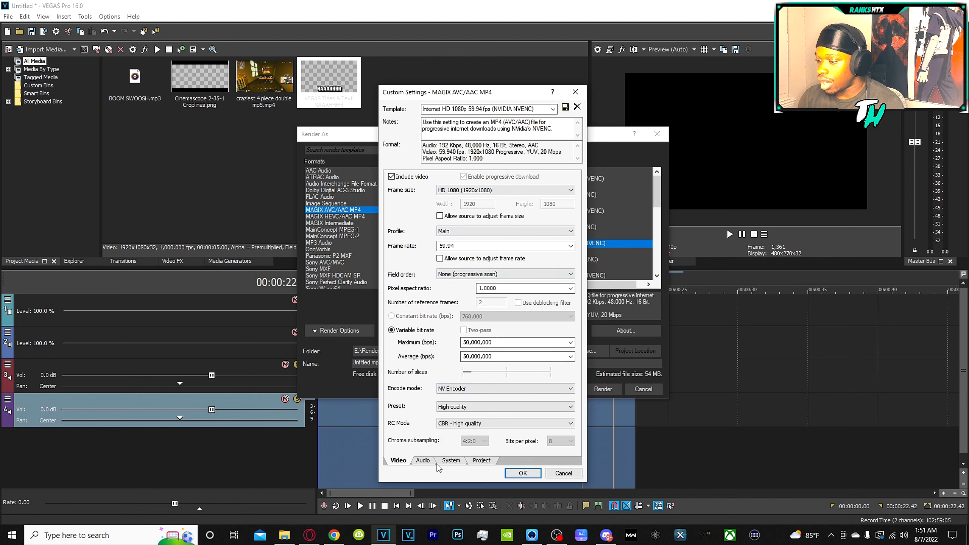
# Step: Review the template's audio and system settings, and set its project video rendering quality to Best
pyautogui.click(421, 459)
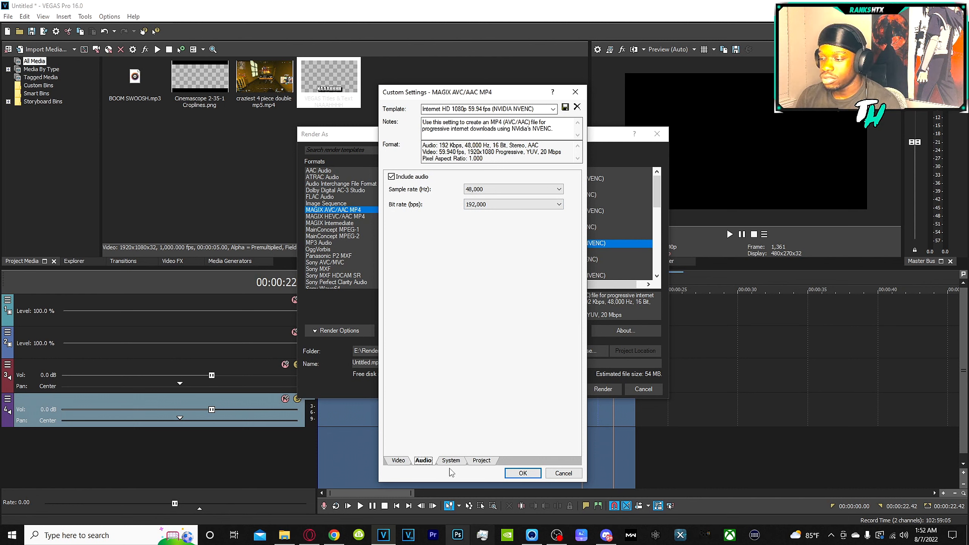
pyautogui.click(457, 460)
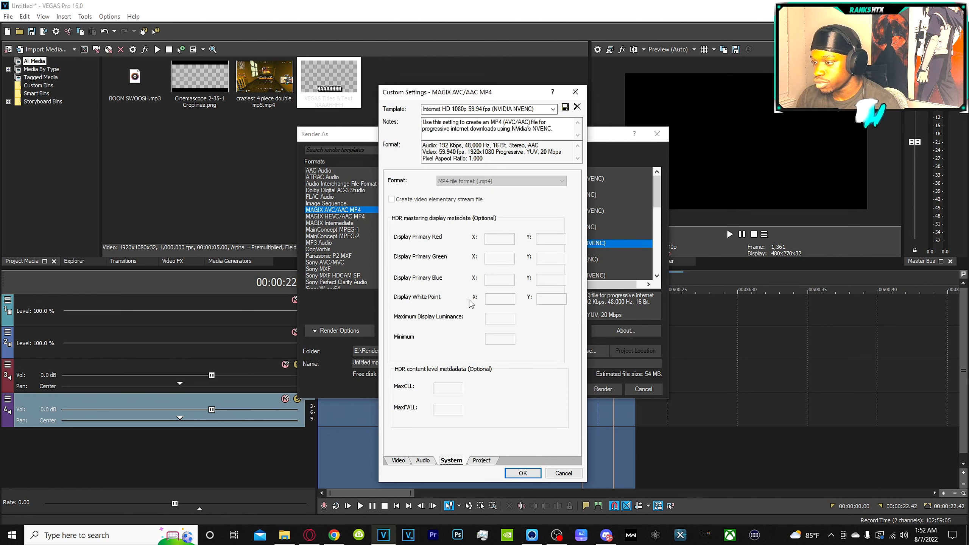
pyautogui.click(482, 460)
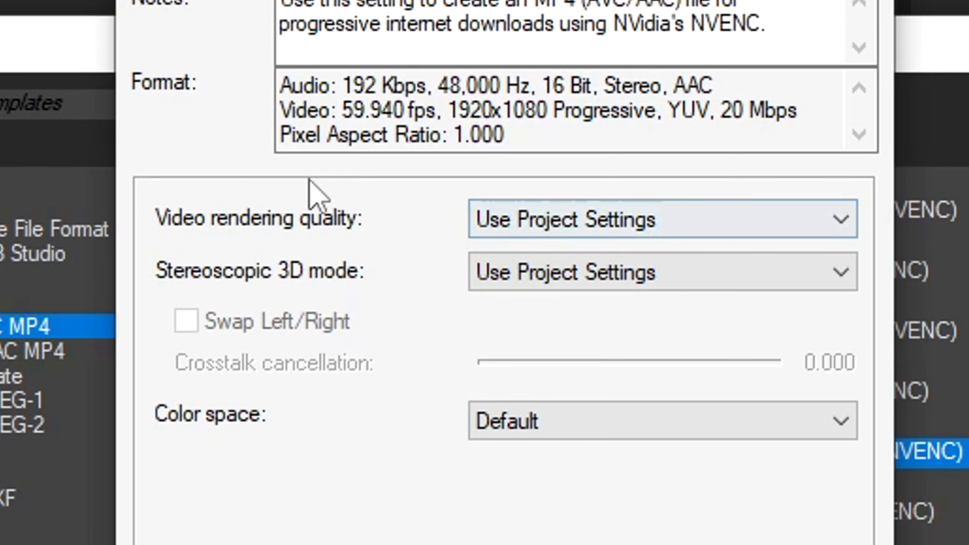
pyautogui.click(488, 183)
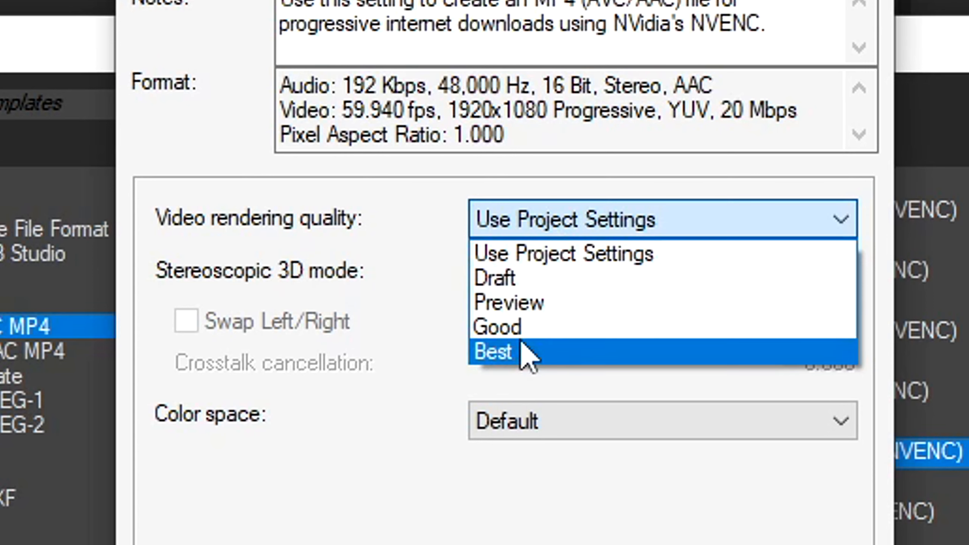
pyautogui.click(521, 351)
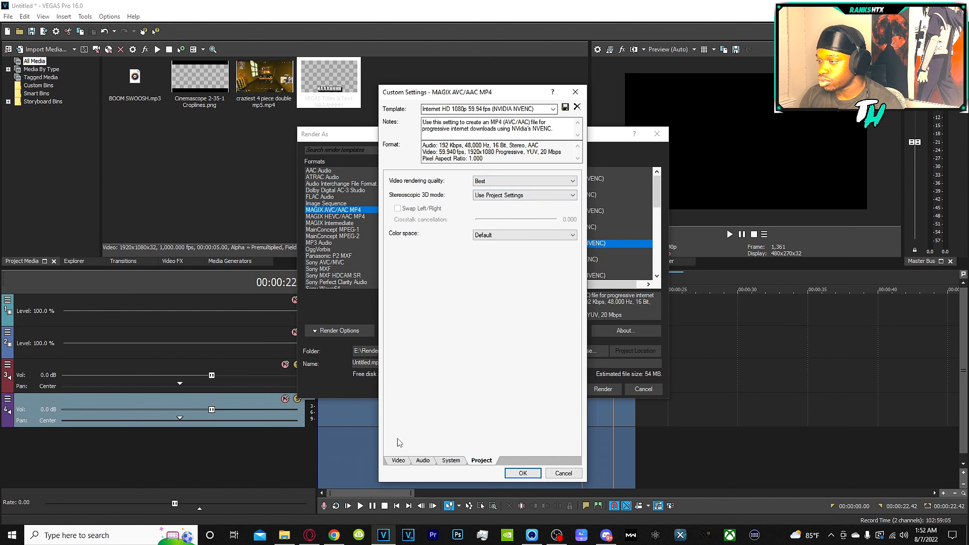
# Step: Return to the video settings and enter KOLWSJDHBFLJKWSDBF;KJBWDJKL.VB as the custom template's name
pyautogui.click(398, 461)
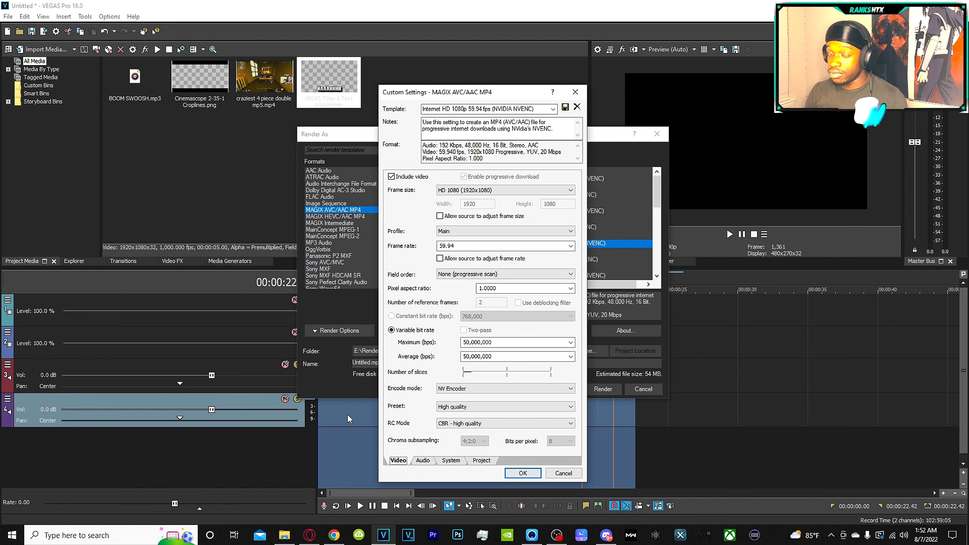
pyautogui.click(512, 110)
pyautogui.write('KOLWSJDHBFLJKWSDBF;KJBWDJKL.VB')
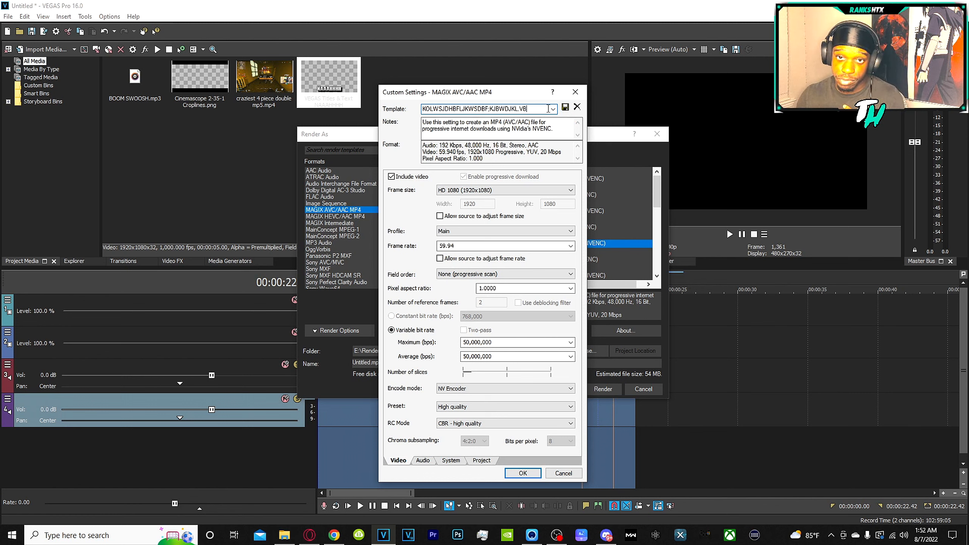
# Step: Load the existing 1080 60fps 3.0 template into the custom settings and close them without saving
pyautogui.click(552, 108)
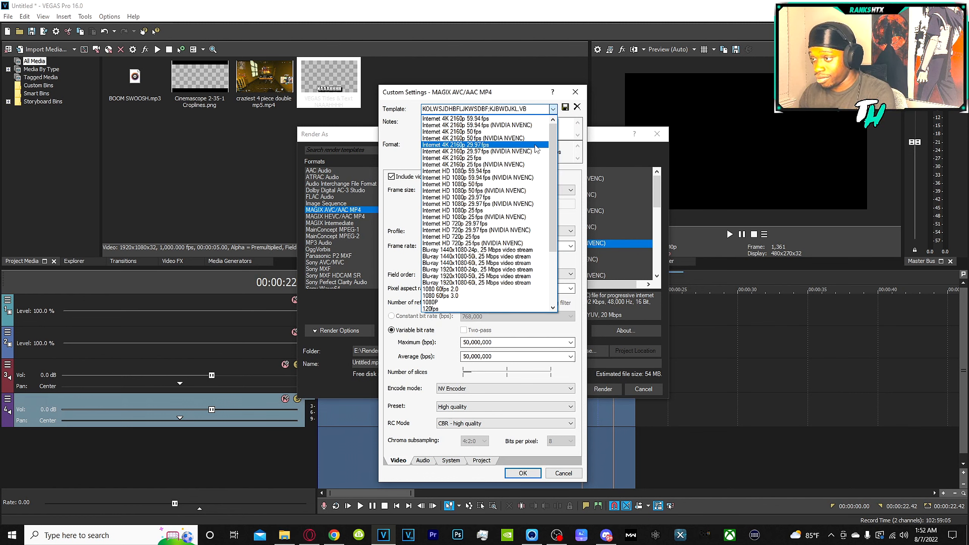
pyautogui.scroll(-4, 536, 145)
pyautogui.scroll(4, 500, 210)
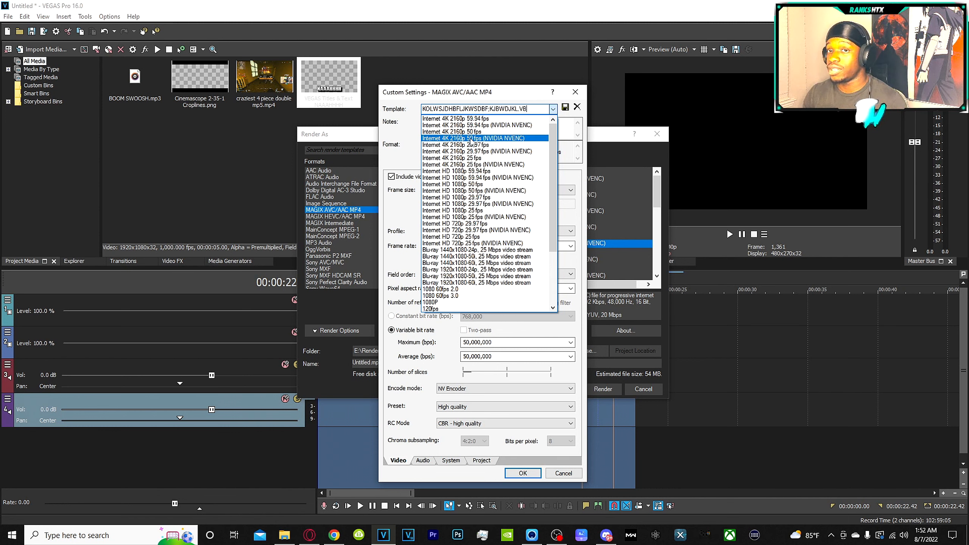
pyautogui.scroll(-4, 468, 139)
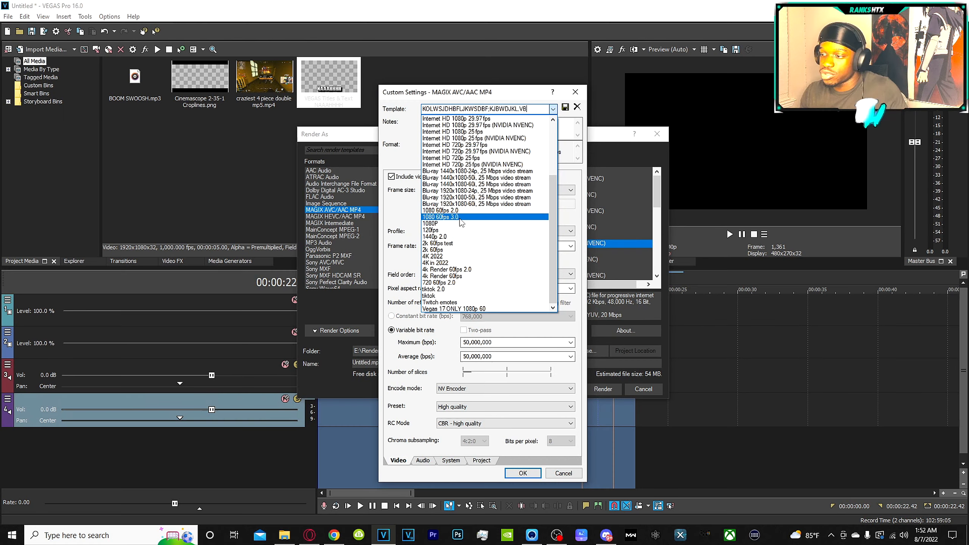
pyautogui.click(461, 219)
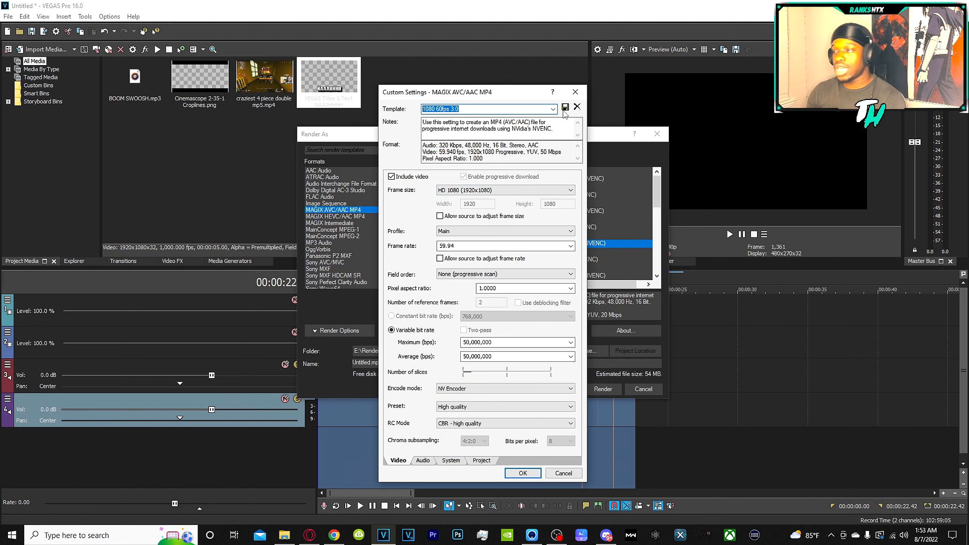
pyautogui.click(568, 93)
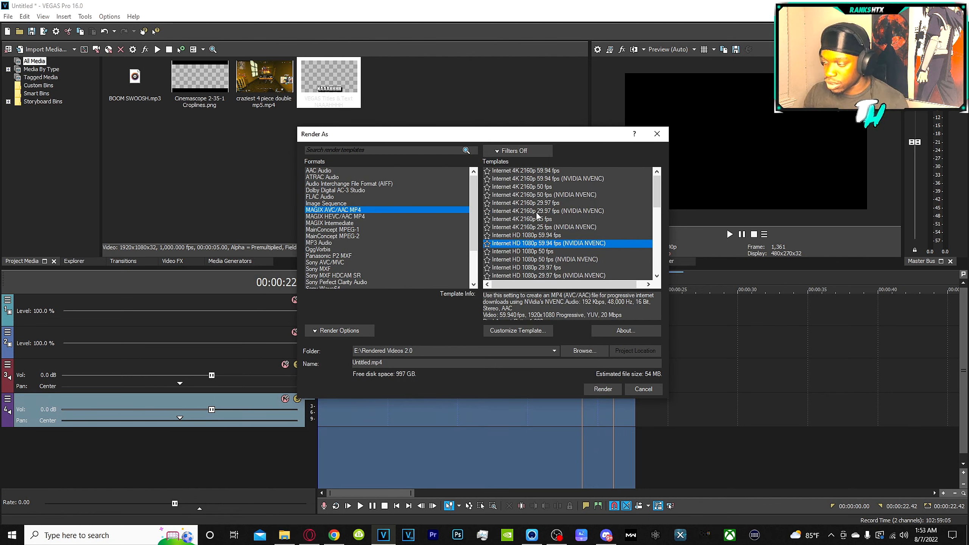
# Step: Select the 2k 60fps test template and then Vegas 17 ONLY 1080p 60 among the custom render templates
pyautogui.scroll(-15, 521, 206)
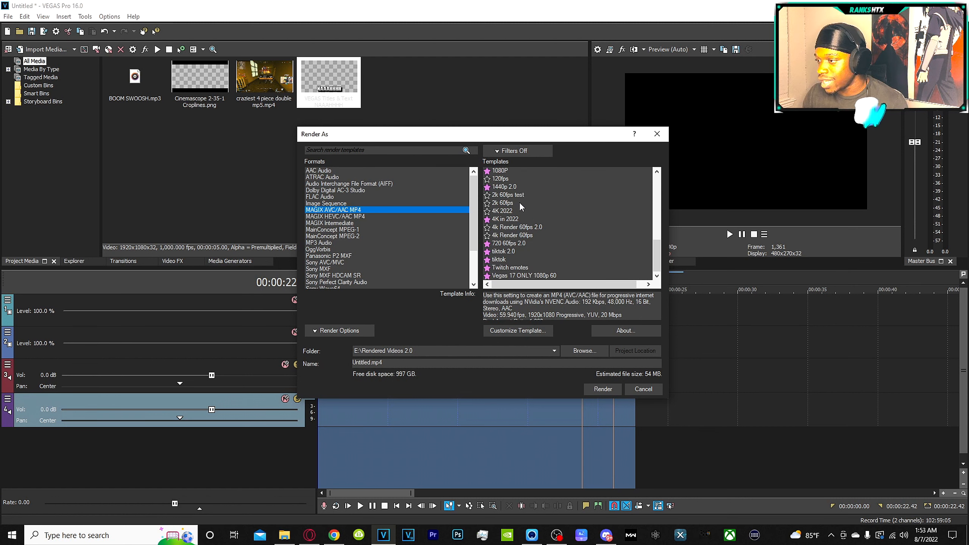
pyautogui.click(511, 195)
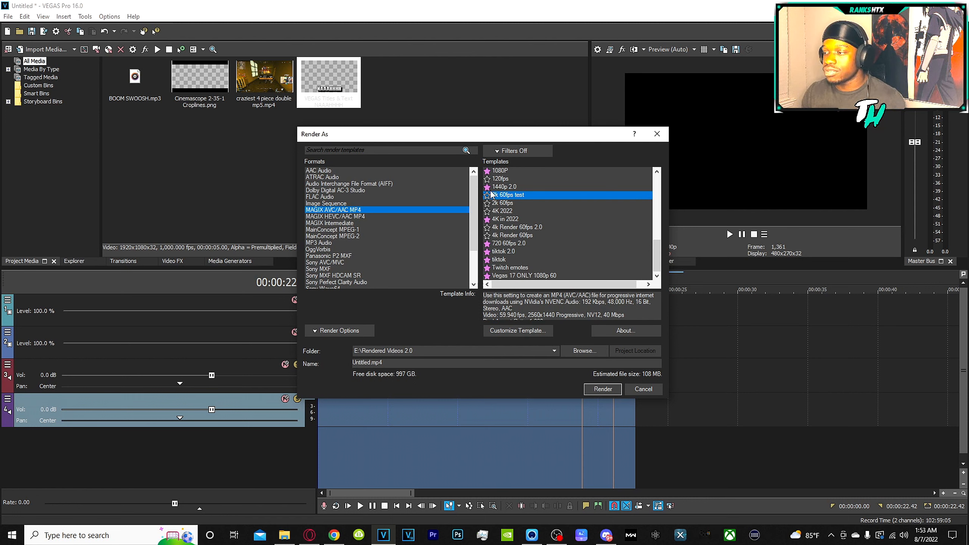
pyautogui.click(488, 276)
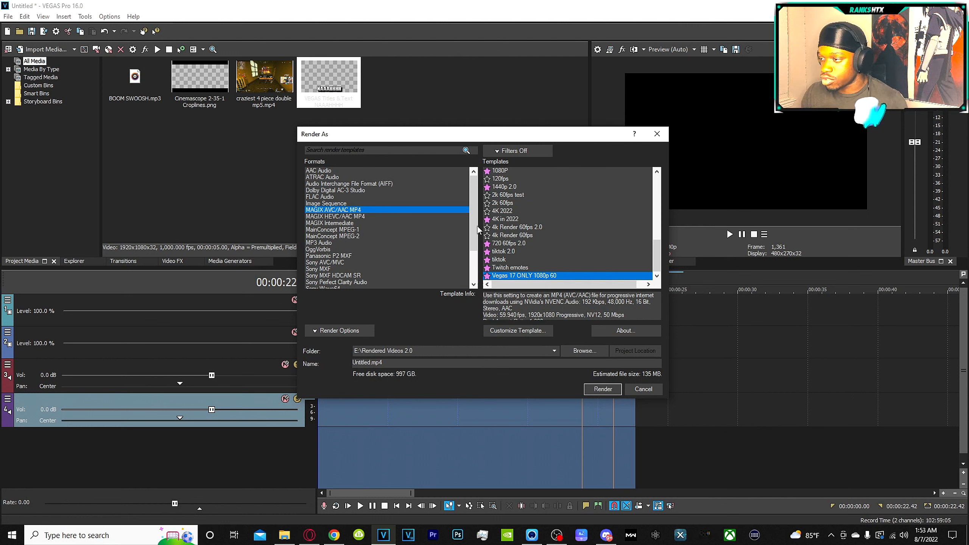
# Step: Filter the render templates to favorites only, and turn that filter off again to list all templates
pyautogui.click(496, 152)
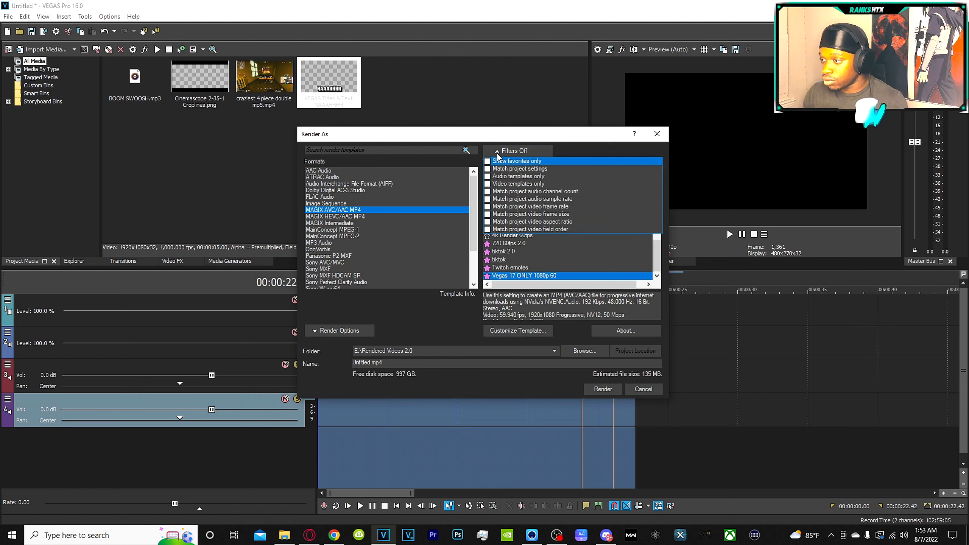
pyautogui.click(490, 162)
pyautogui.click(500, 149)
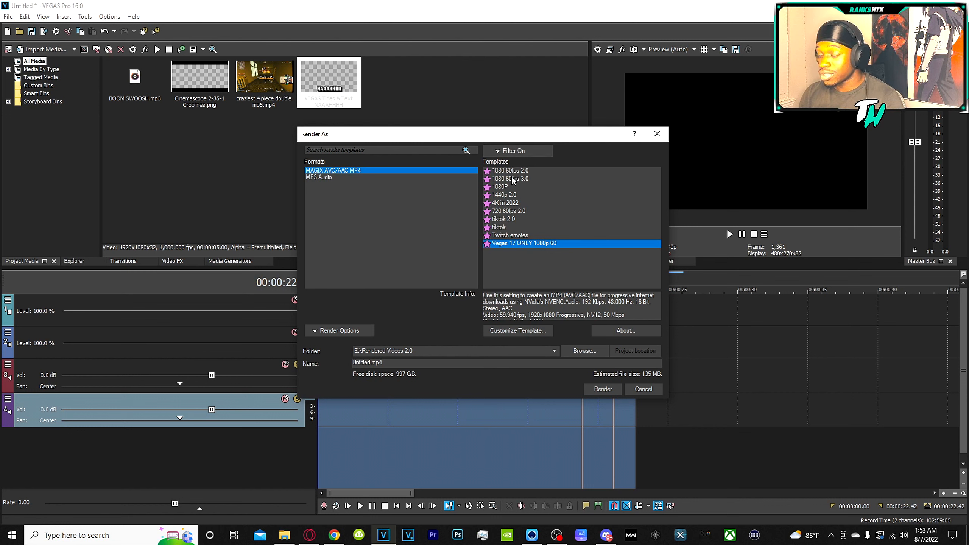
pyautogui.click(501, 151)
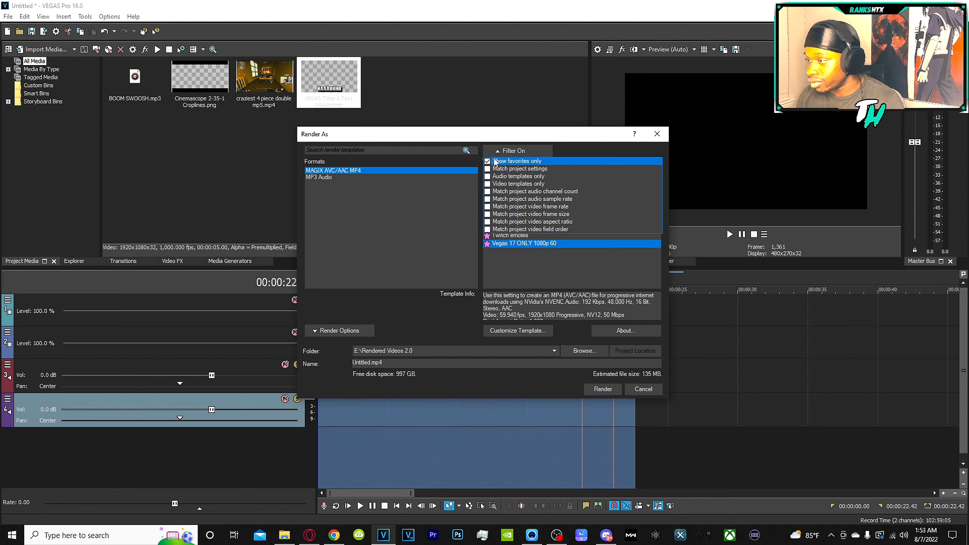
pyautogui.click(487, 160)
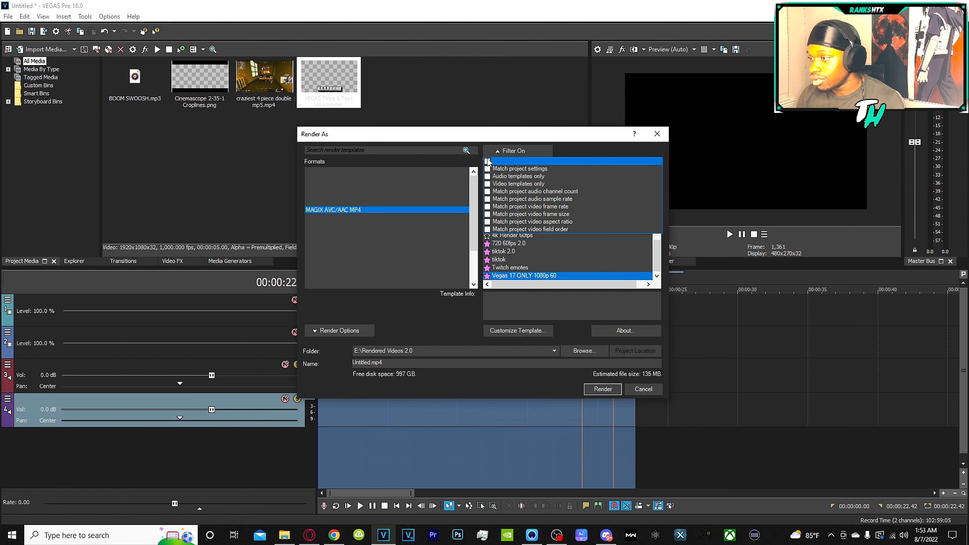
pyautogui.click(514, 142)
pyautogui.scroll(10, 572, 228)
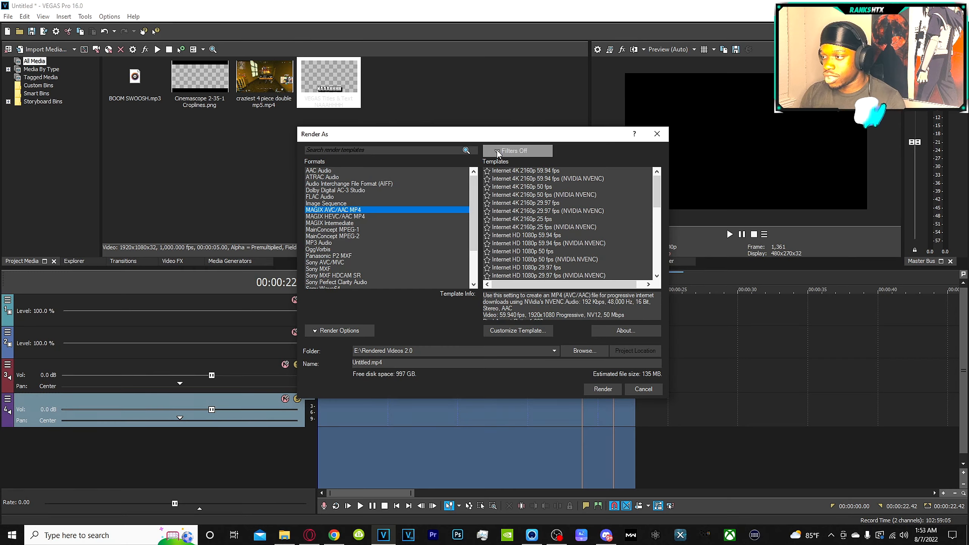
# Step: Show only favorite render templates and choose the 1080 60fps 3.0 template
pyautogui.click(497, 150)
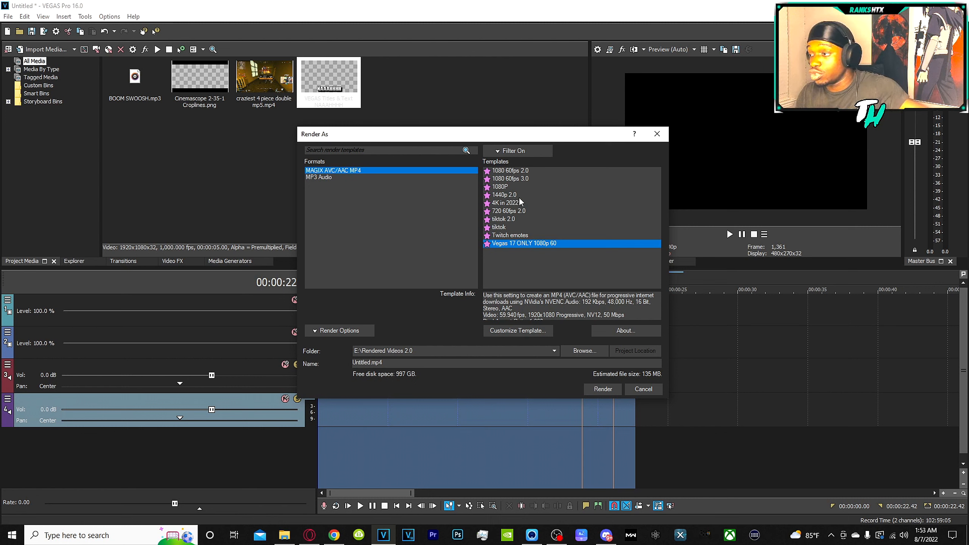
pyautogui.click(508, 178)
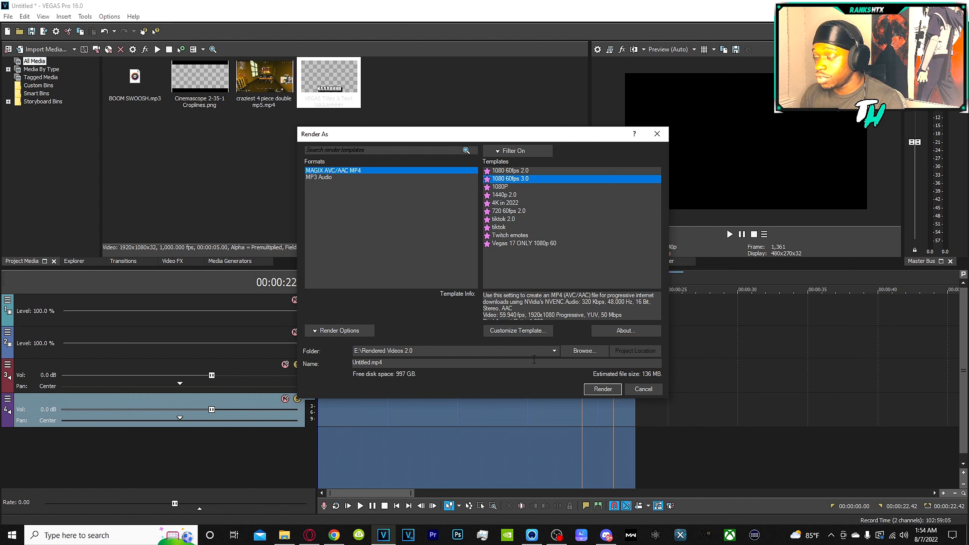
# Step: Name the output file GKL.JSDBNV.LKJSDB VIKLJHDBVJ.KMSDBVJKL.bVJK.ZM VKJDSVB.KLJsdbvd and render it
pyautogui.moveTo(397, 362); pyautogui.dragTo(55, 370)
pyautogui.write('GKL.JSDBNV.LKJSDB VIKLJHDBVJ.KMSDBVJKL.bVJK.ZM VKJDSVB.KLJsdbvd')
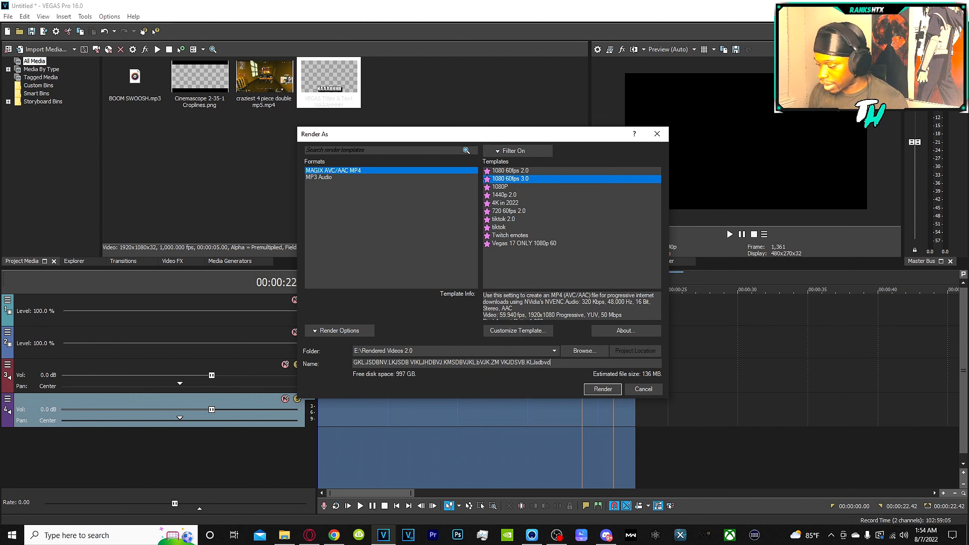
pyautogui.click(596, 394)
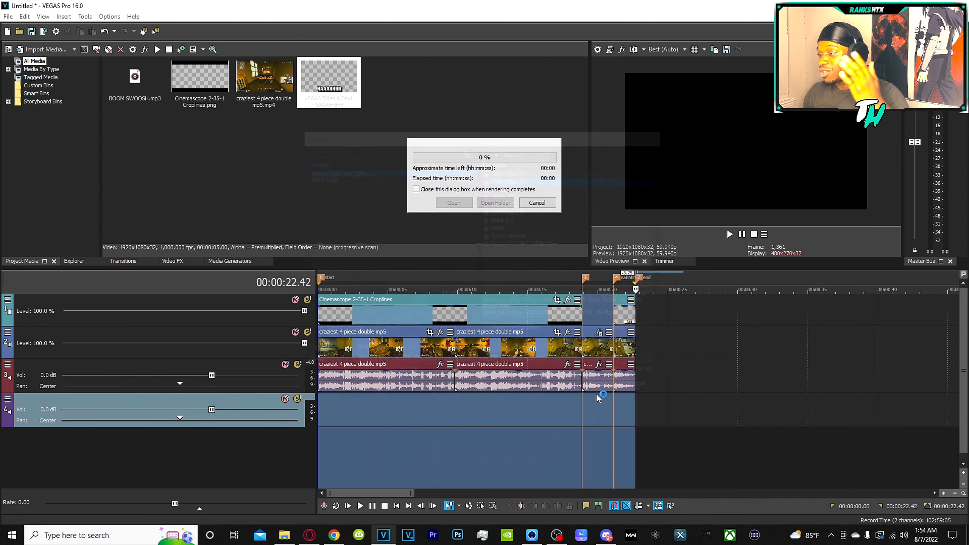
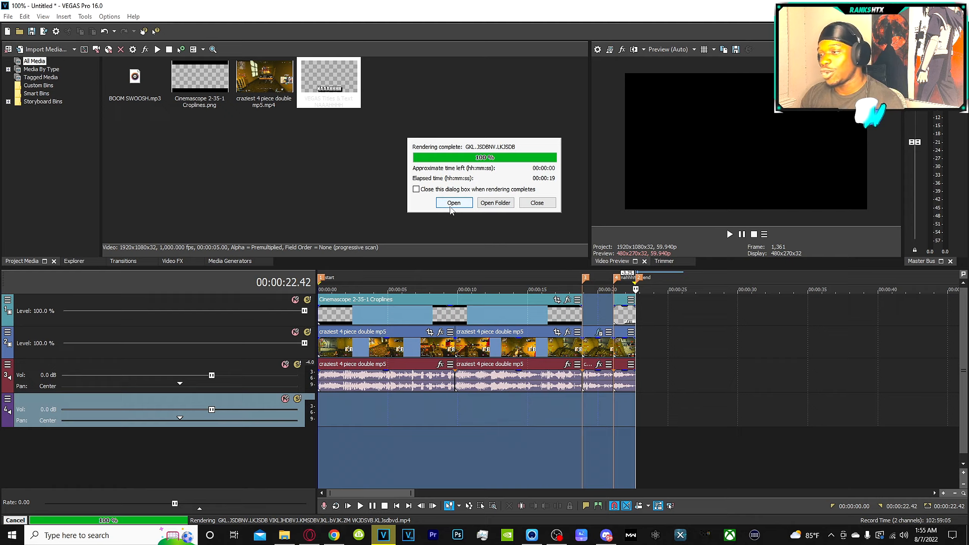
# Step: Open the rendered video and review its playback through to the end
pyautogui.click(451, 206)
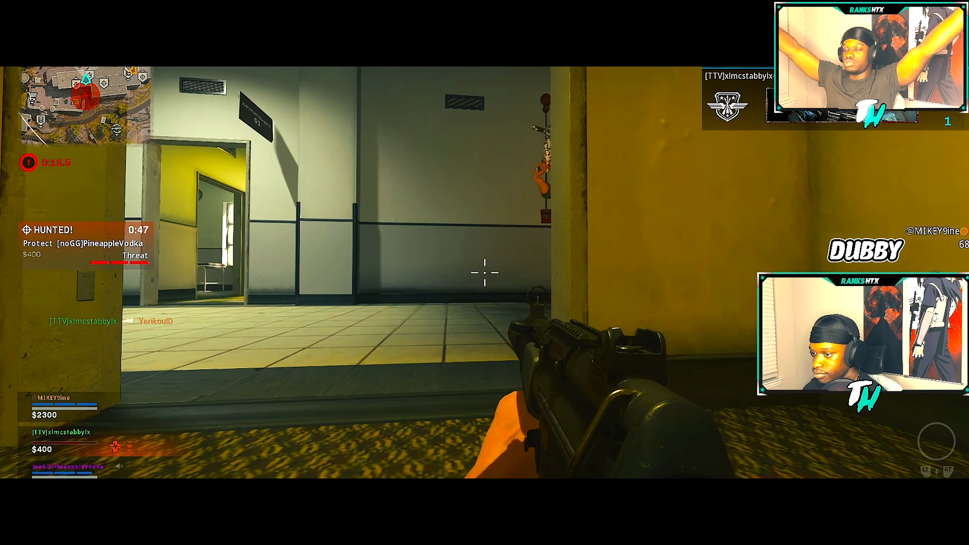
pyautogui.press('space')
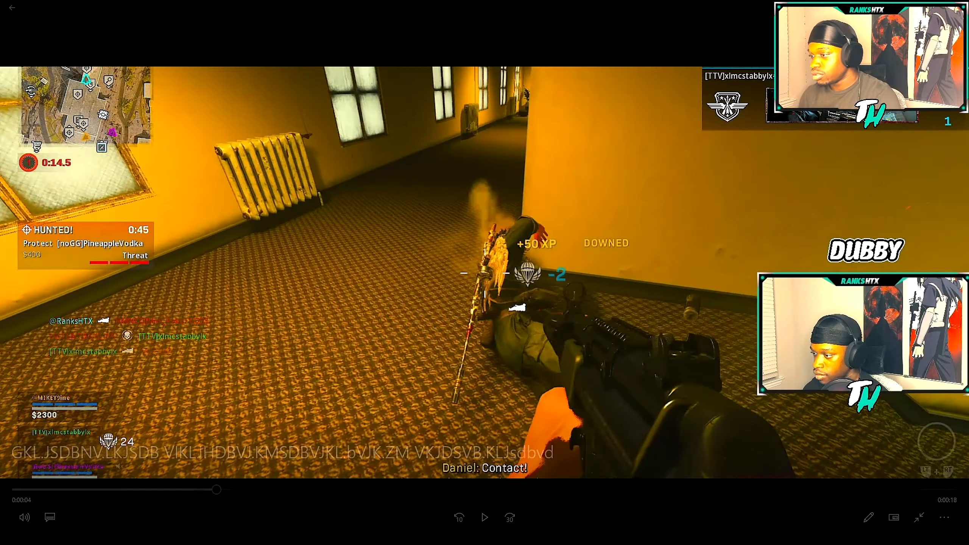
pyautogui.moveTo(485, 489); pyautogui.dragTo(652, 490)
pyautogui.click(761, 189)
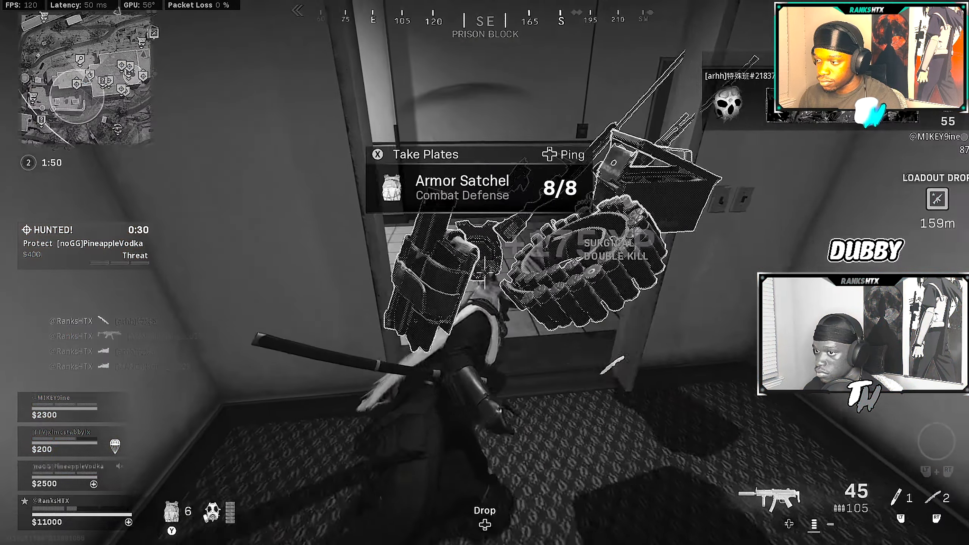
pyautogui.click(762, 191)
pyautogui.click(762, 193)
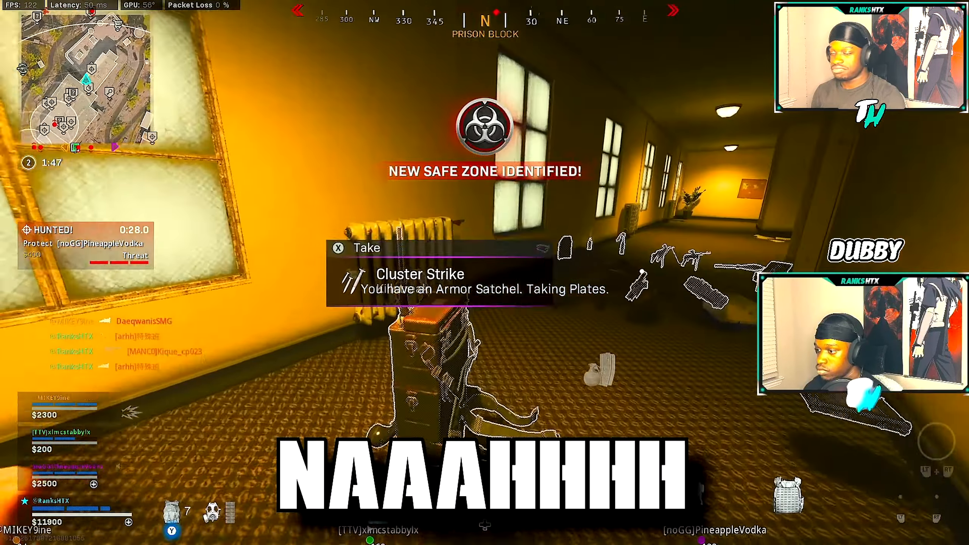
pyautogui.click(763, 194)
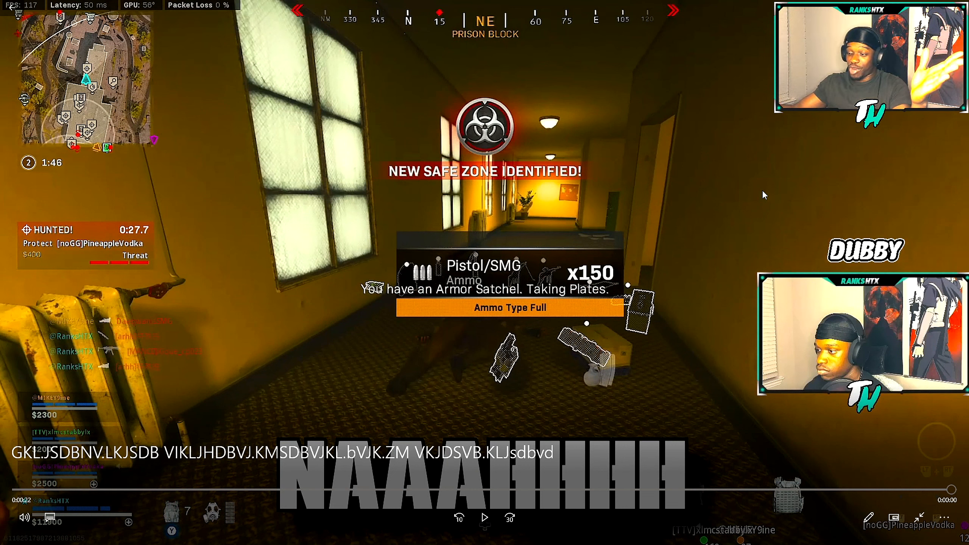